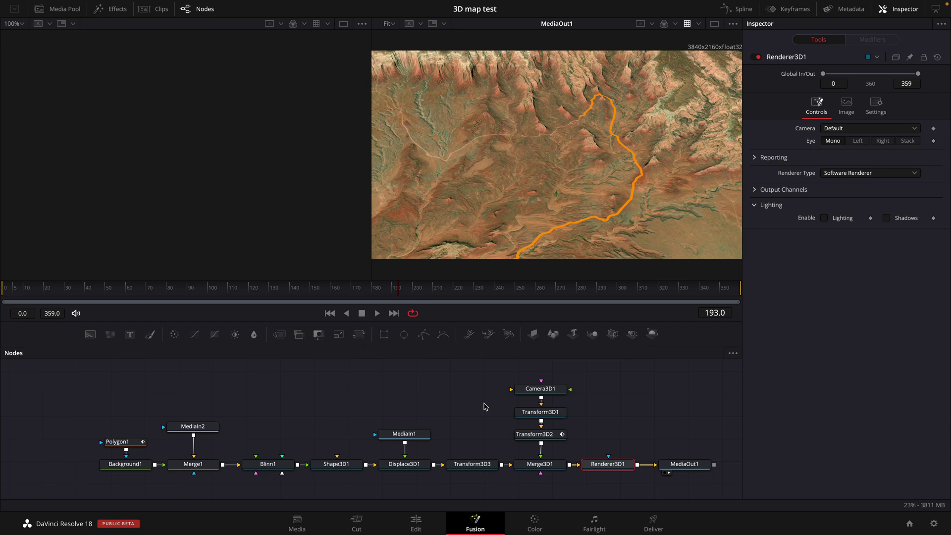
# Switch to the heightmap.skydark.pl page in Safari and locate Yosemite Valley around Curry Village on the map.
pyautogui.hotkey('ctrl', 'Up')
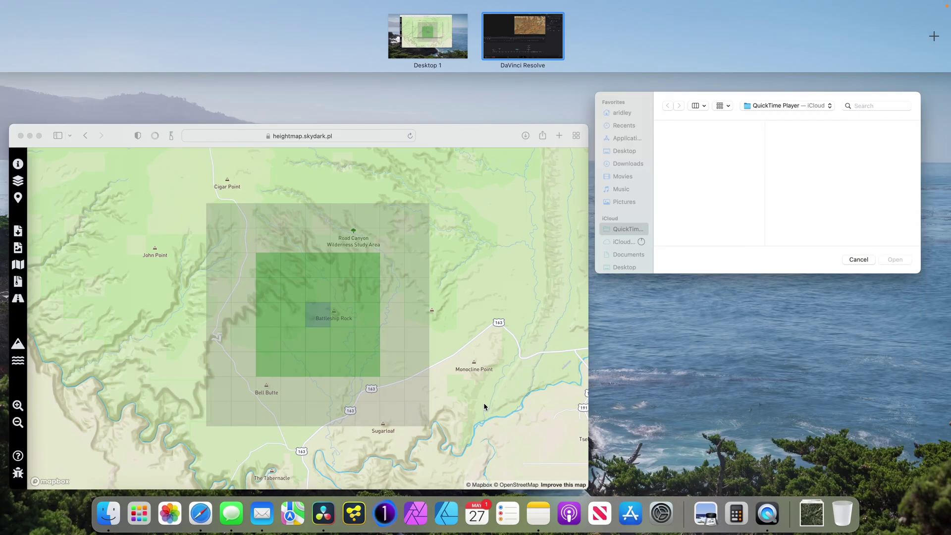
pyautogui.click(431, 313)
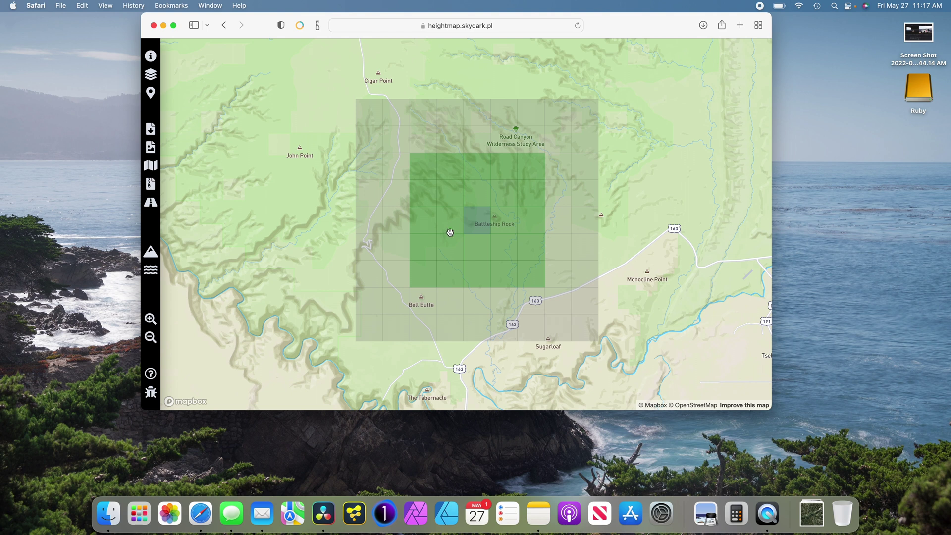
pyautogui.scroll(1, 450, 232)
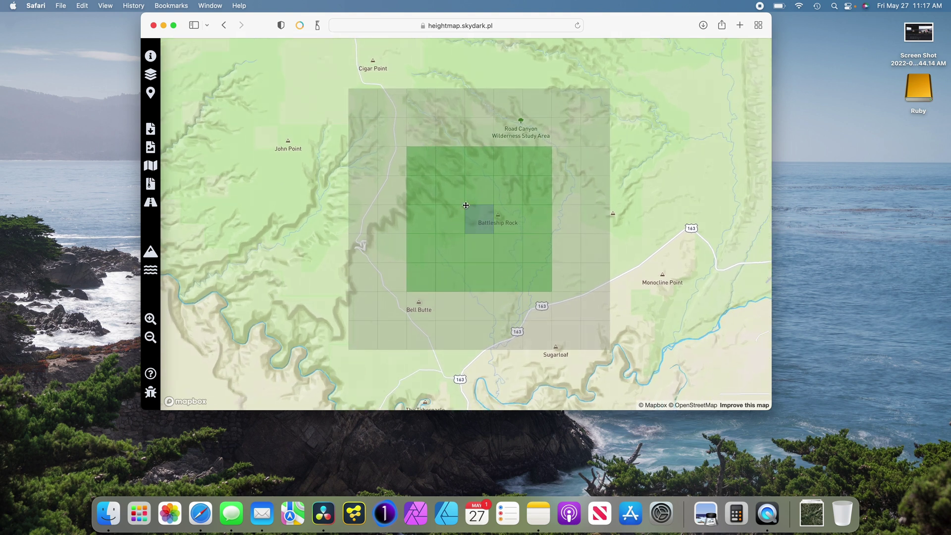
pyautogui.scroll(-5, 303, 249)
pyautogui.scroll(-10, 303, 249)
pyautogui.moveTo(324, 247); pyautogui.dragTo(650, 240)
pyautogui.moveTo(322, 270); pyautogui.dragTo(409, 236)
pyautogui.scroll(4, 473, 247)
pyautogui.scroll(6, 473, 247)
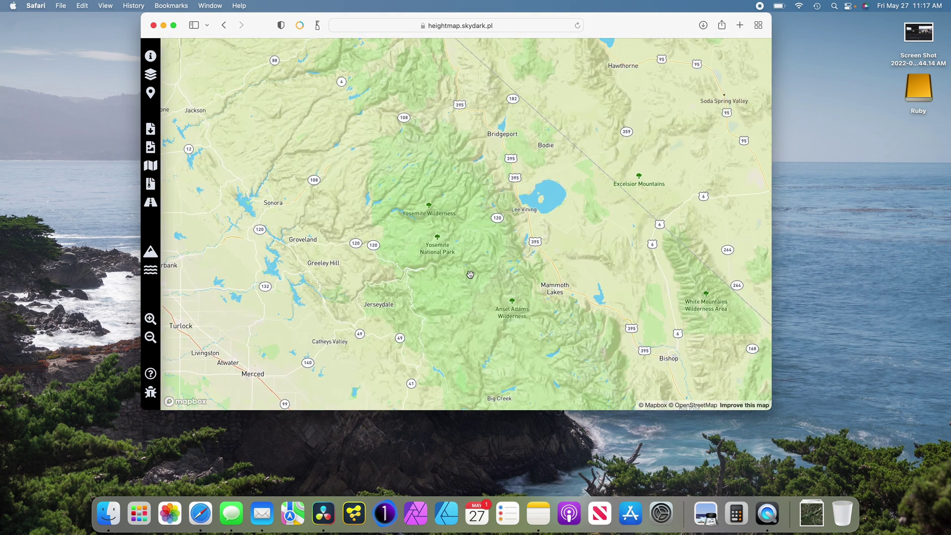
pyautogui.scroll(5, 440, 242)
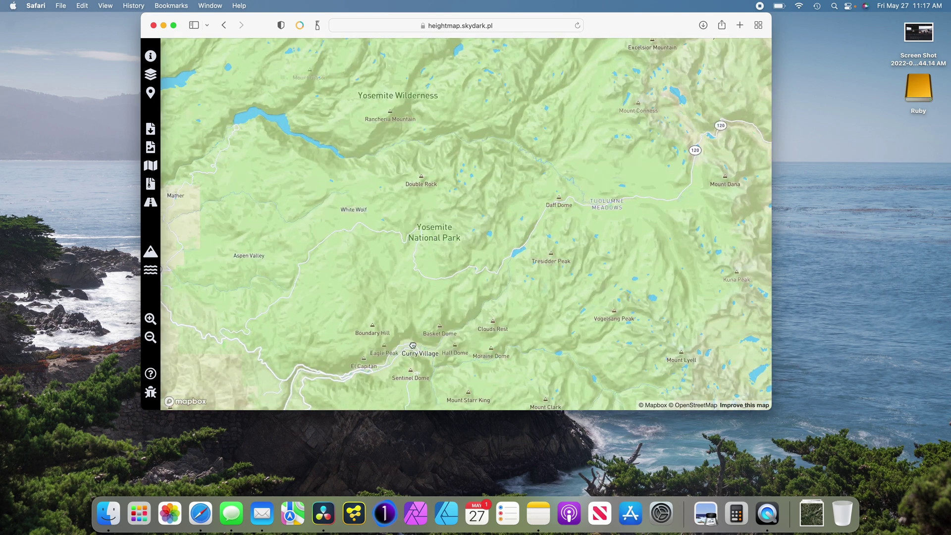
pyautogui.moveTo(412, 346); pyautogui.dragTo(422, 208)
pyautogui.scroll(4, 425, 208)
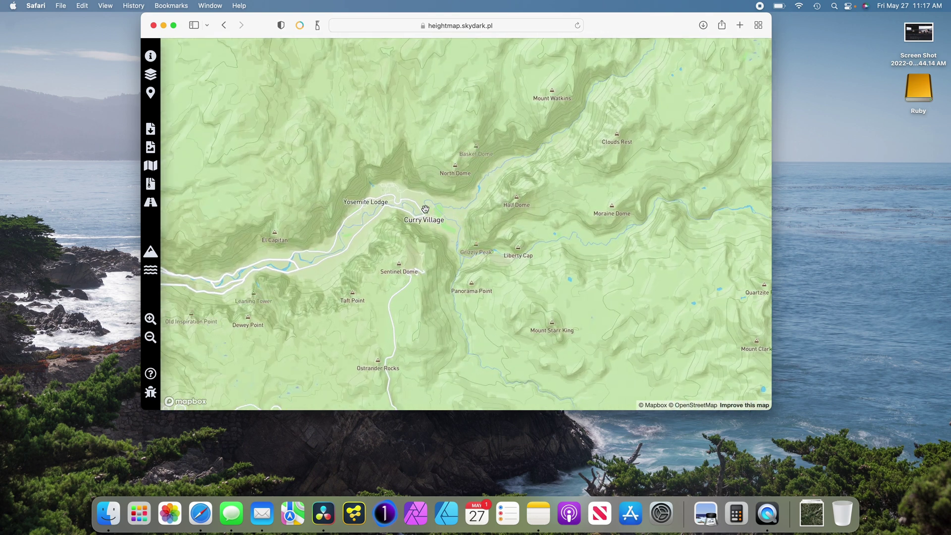
# Place the selection square over Curry Village so the green area covers Yosemite Lodge, Half Dome and Sentinel Dome.
pyautogui.click(432, 213)
pyautogui.scroll(-2, 495, 255)
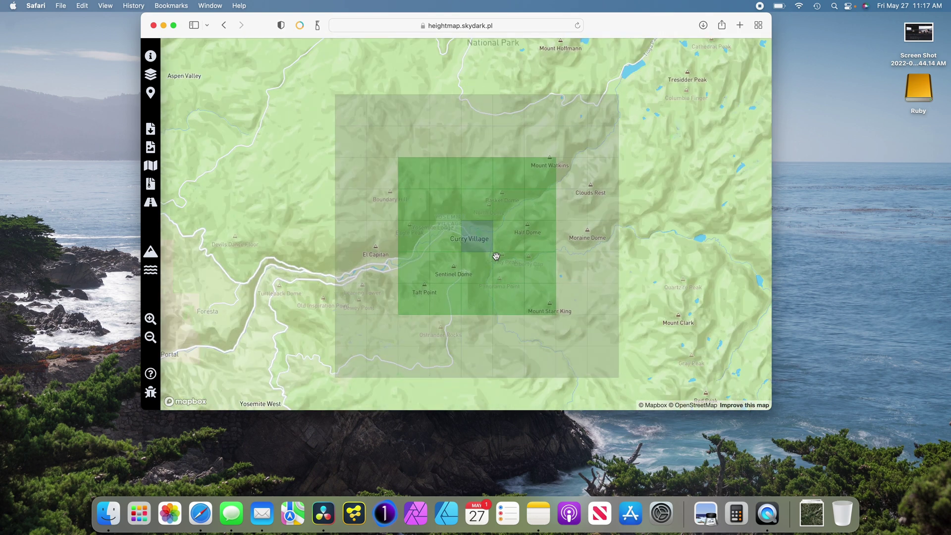
pyautogui.scroll(-2, 495, 256)
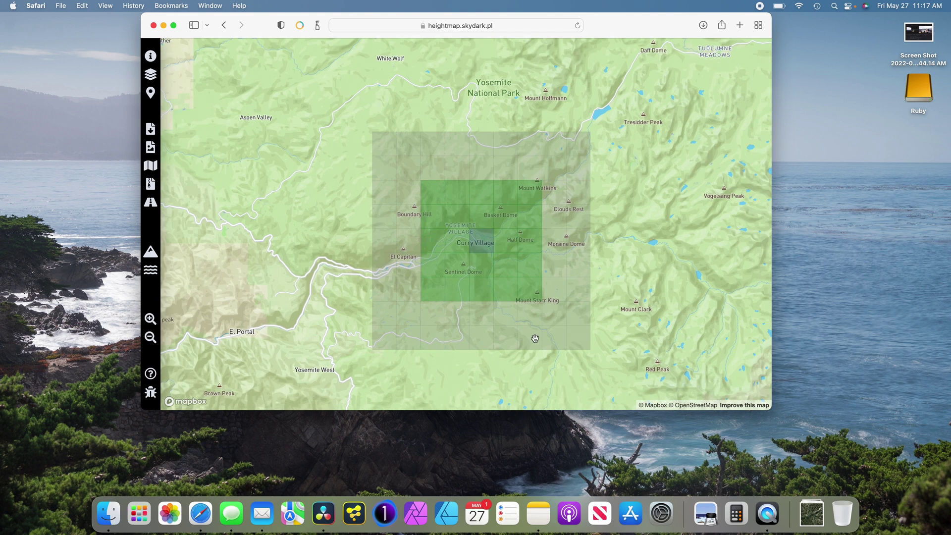
pyautogui.scroll(2, 494, 258)
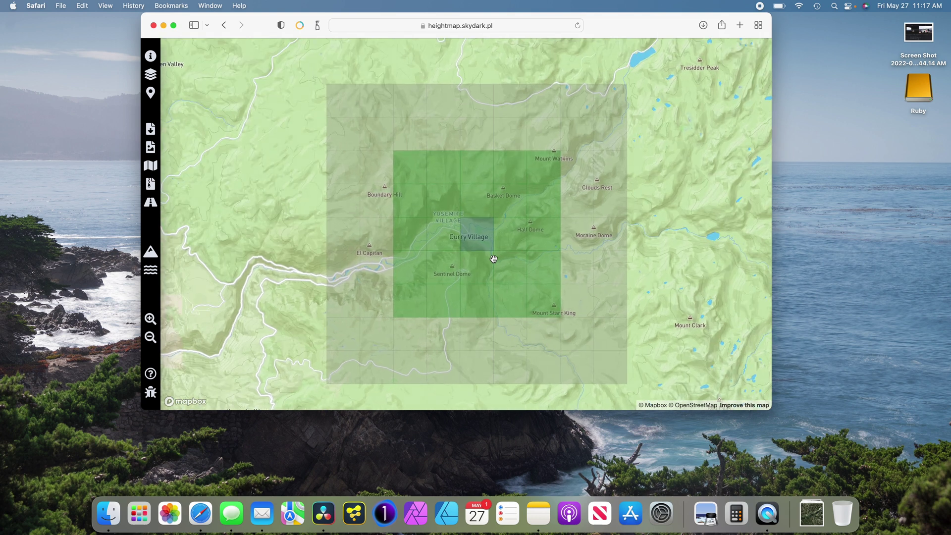
pyautogui.moveTo(478, 231); pyautogui.dragTo(443, 225)
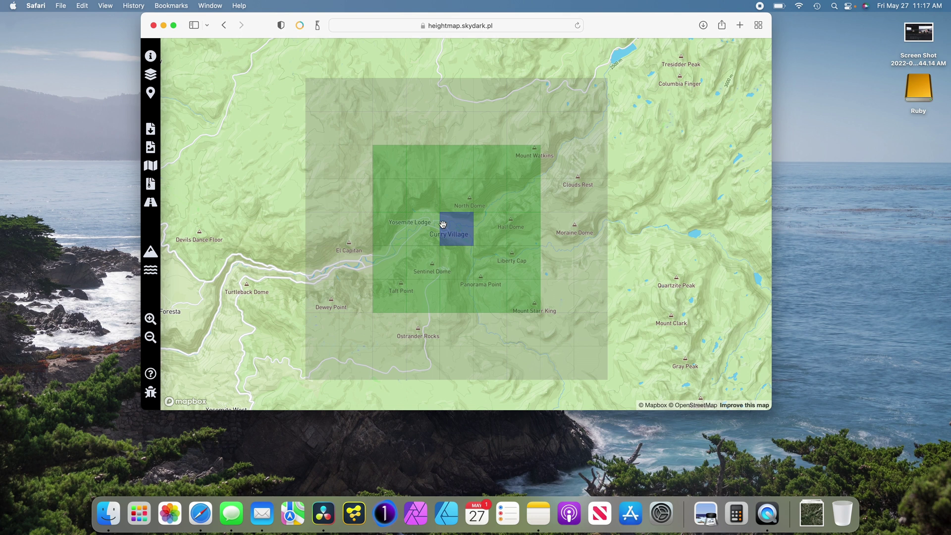
# Set the map size to 17.28 km and auto-calculate the base level and height scale for the selected area.
pyautogui.click(151, 57)
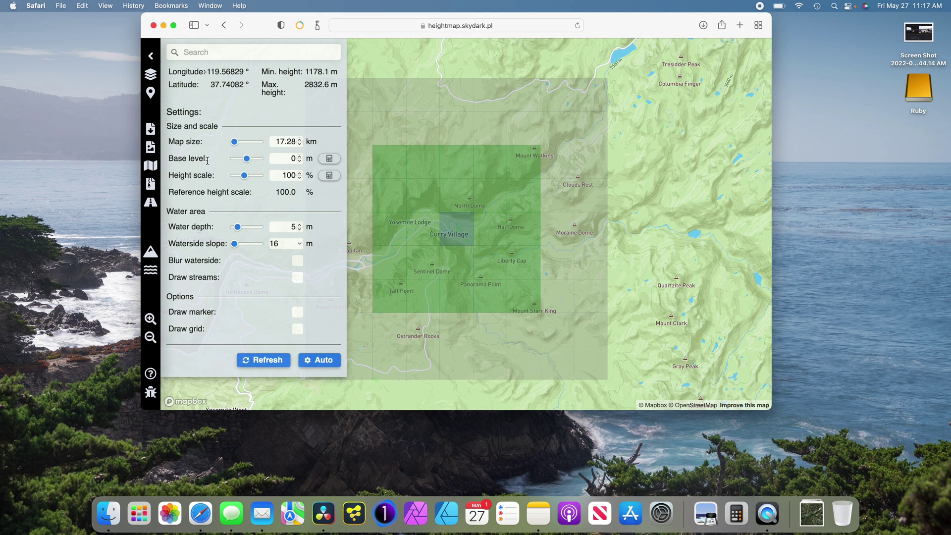
pyautogui.click(324, 366)
pyautogui.moveTo(235, 143); pyautogui.dragTo(236, 144)
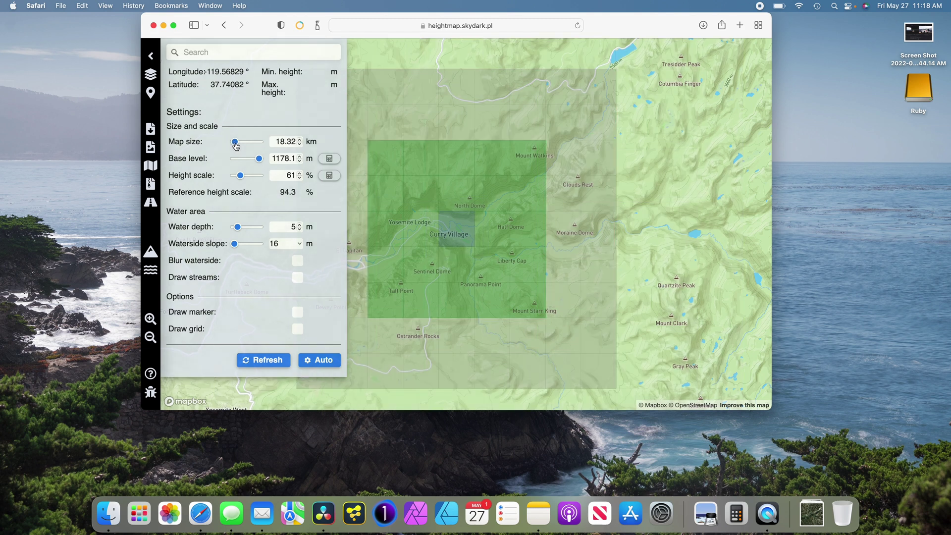
pyautogui.click(263, 362)
pyautogui.moveTo(239, 148); pyautogui.dragTo(238, 148)
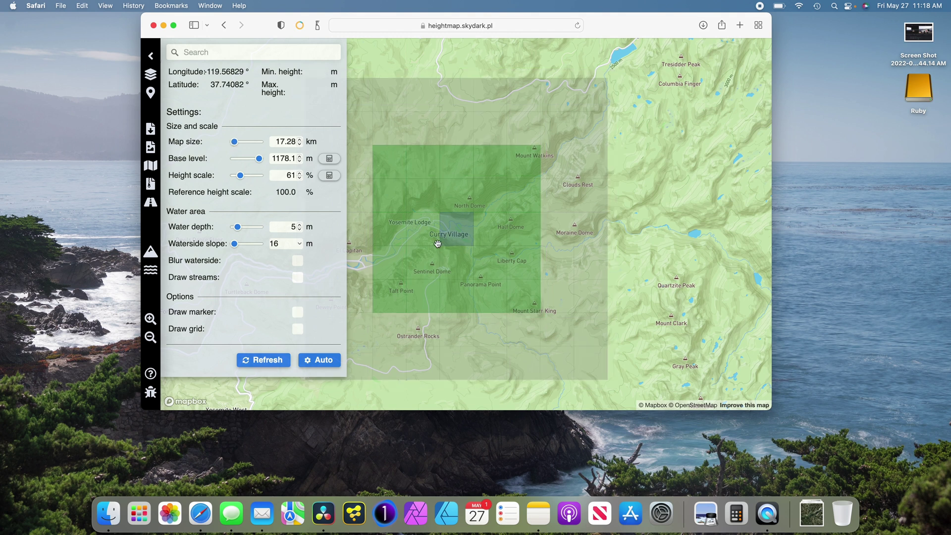
pyautogui.moveTo(442, 250); pyautogui.dragTo(535, 246)
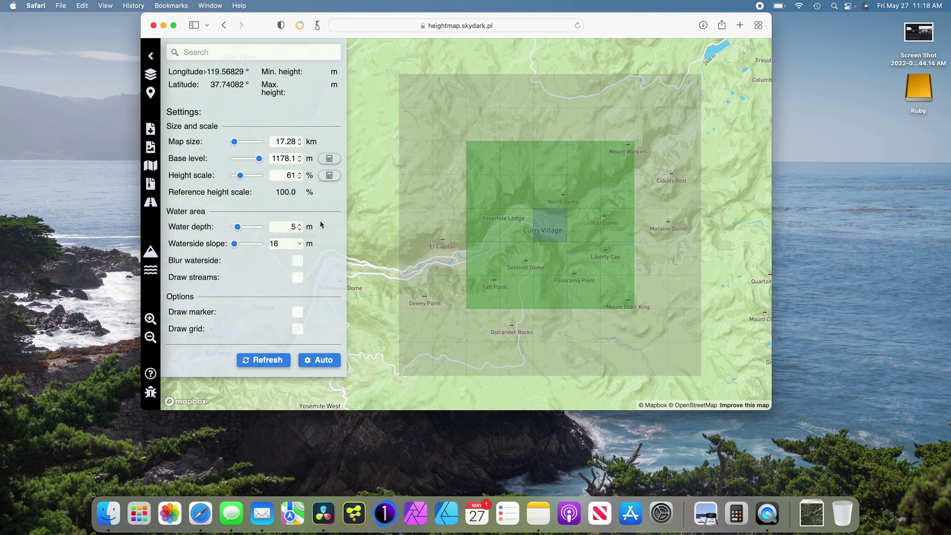
pyautogui.click(326, 360)
pyautogui.click(151, 56)
# Set the map style to Satellite and bring the selected area into the middle of the view.
pyautogui.click(150, 74)
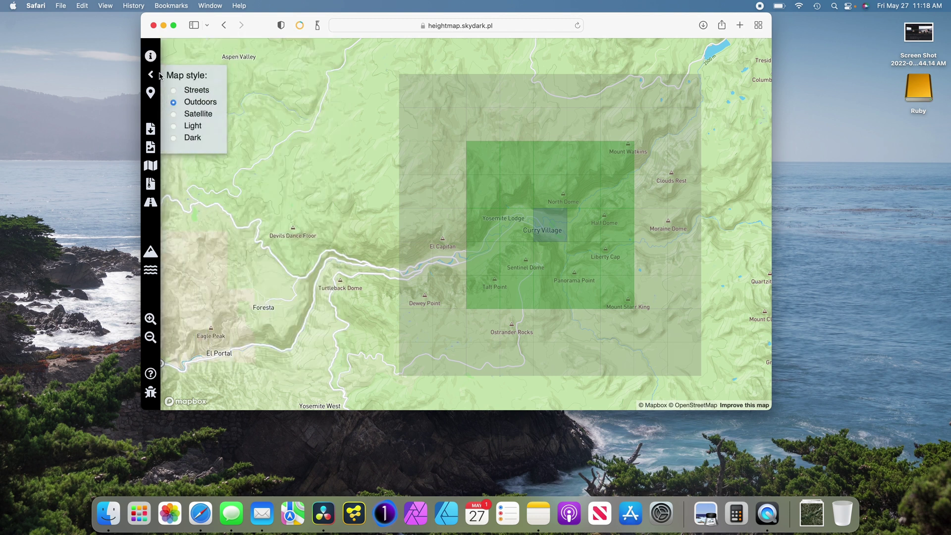
pyautogui.click(174, 114)
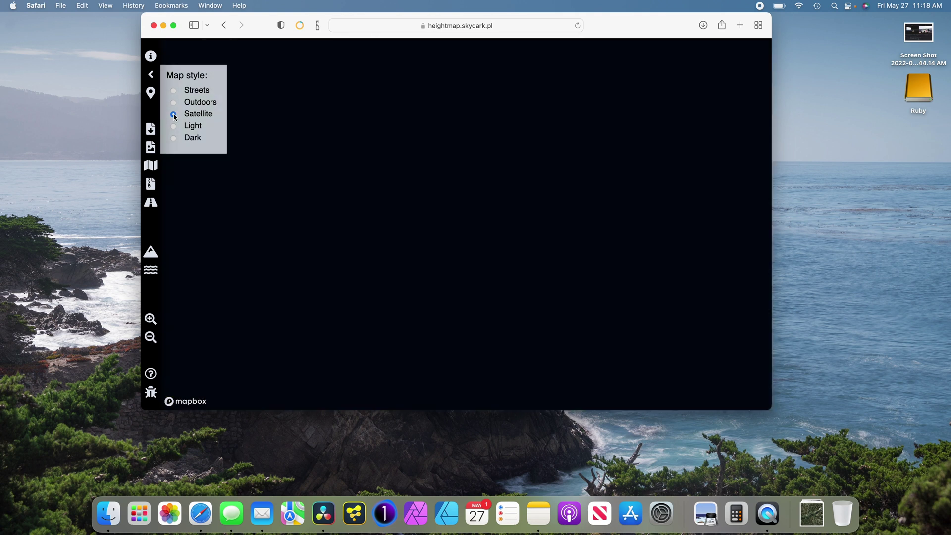
pyautogui.moveTo(652, 249); pyautogui.dragTo(585, 257)
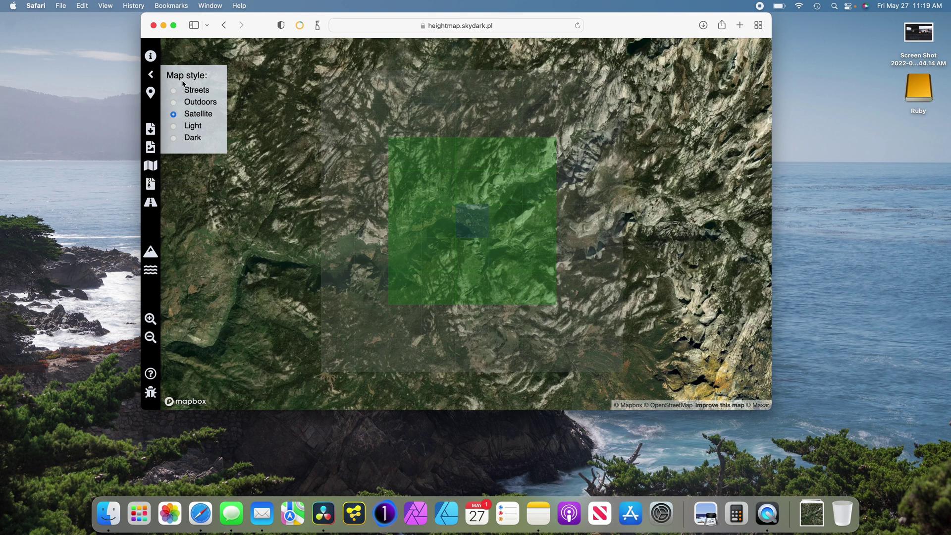
# Download the area's satellite map image as YosemiteMap2.png and its PNG height map as YosemiteHeightmap2.png.
pyautogui.click(152, 166)
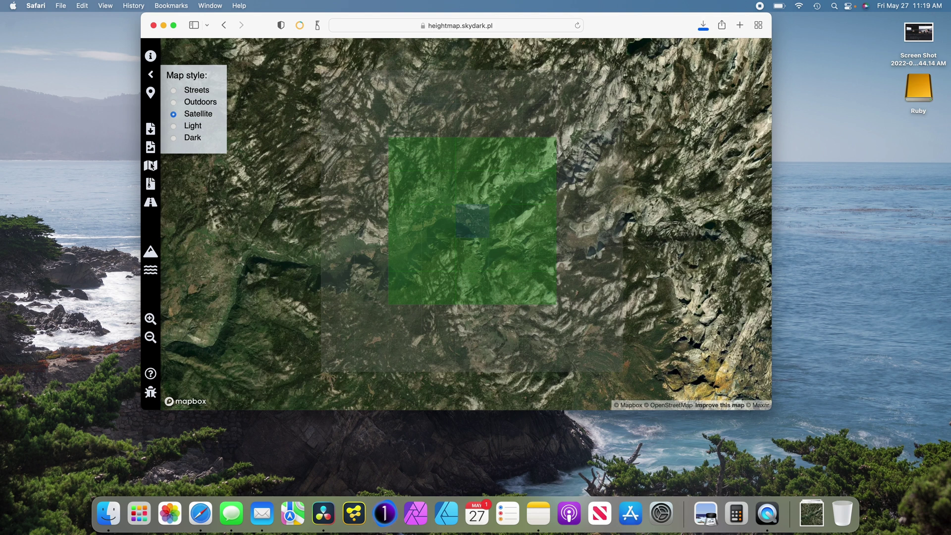
pyautogui.press('Return')
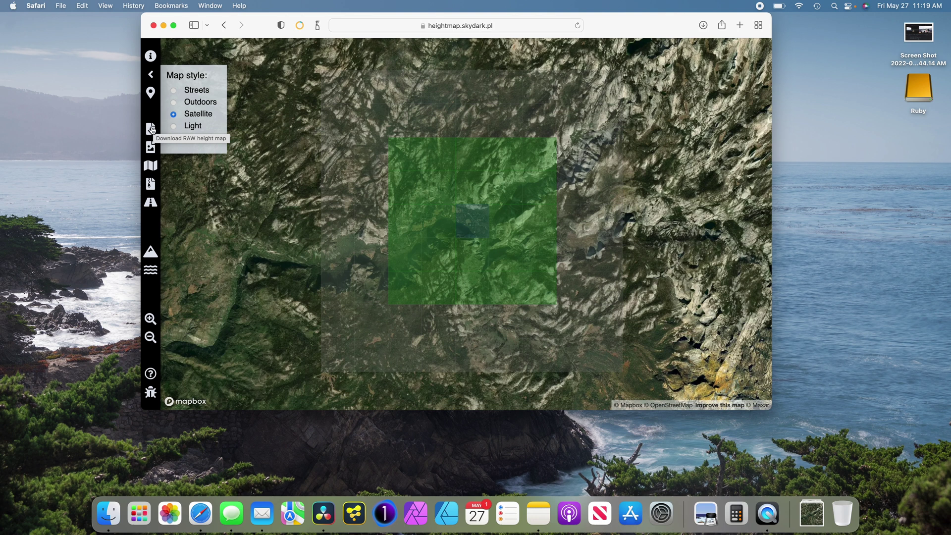
pyautogui.click(151, 147)
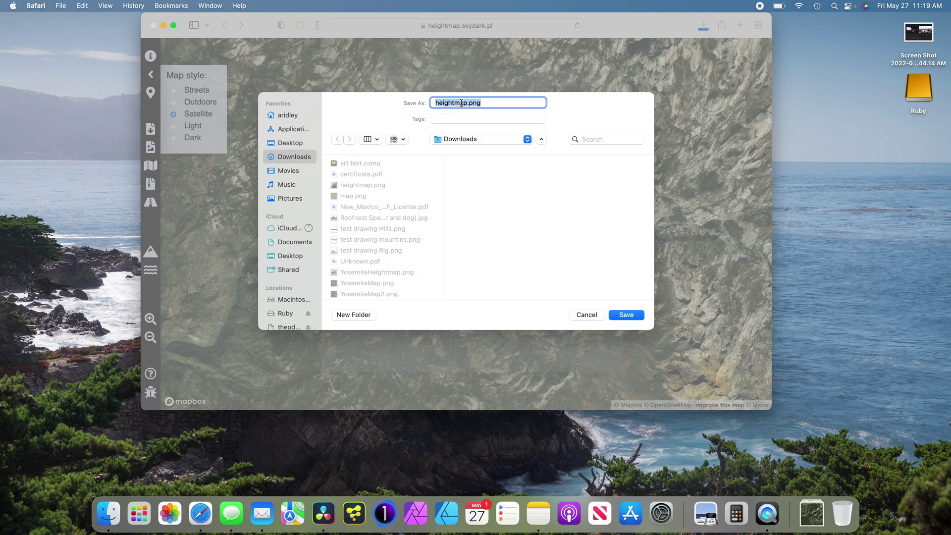
pyautogui.click(467, 103)
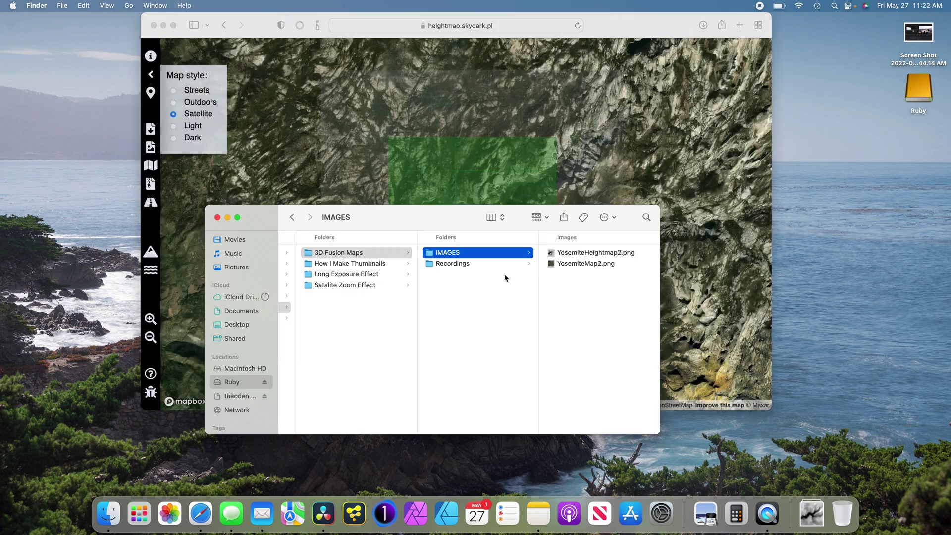
# Examine YosemiteMap2.png and YosemiteHeightmap2.png from the IMAGES folder in Preview, close both and return to the map page.
pyautogui.click(576, 264)
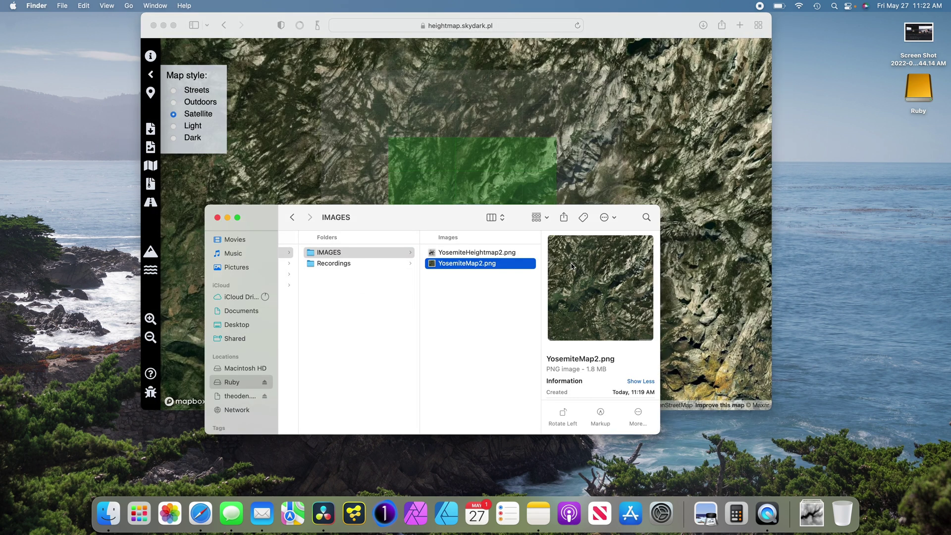
pyautogui.doubleClick(458, 264)
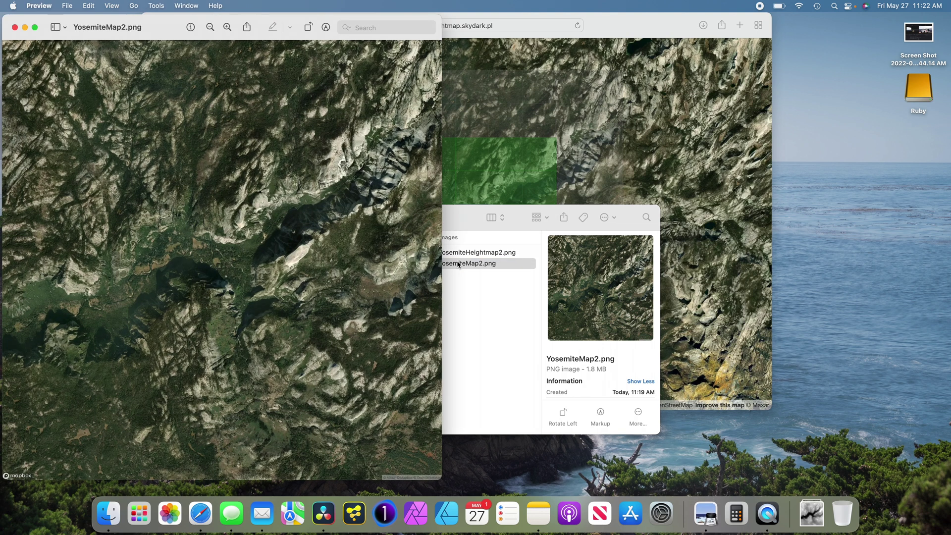
pyautogui.moveTo(164, 22); pyautogui.dragTo(280, 34)
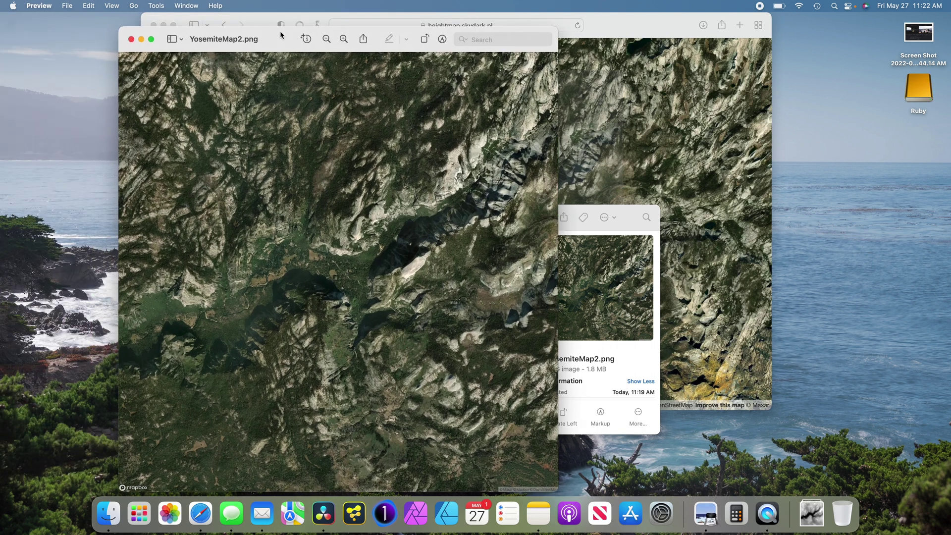
pyautogui.click(132, 39)
pyautogui.doubleClick(454, 253)
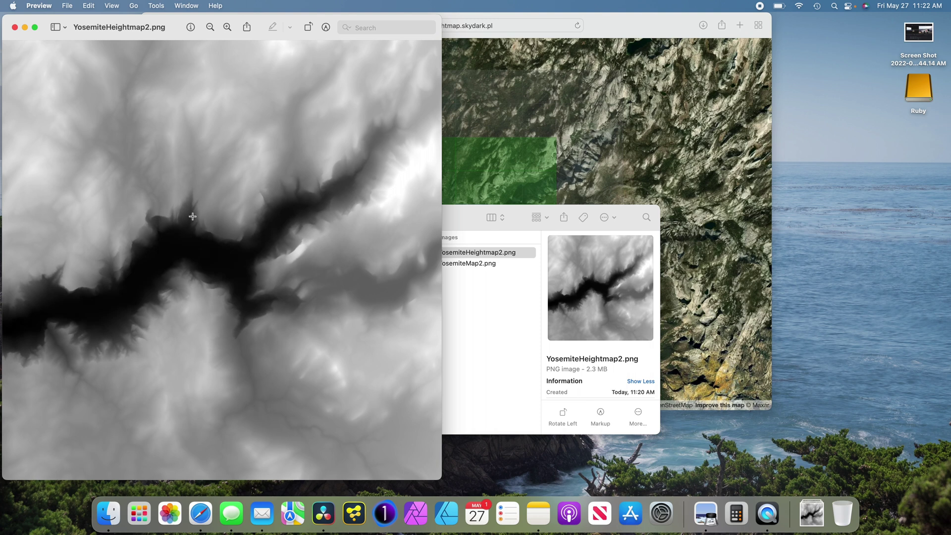
pyautogui.click(15, 27)
pyautogui.click(263, 31)
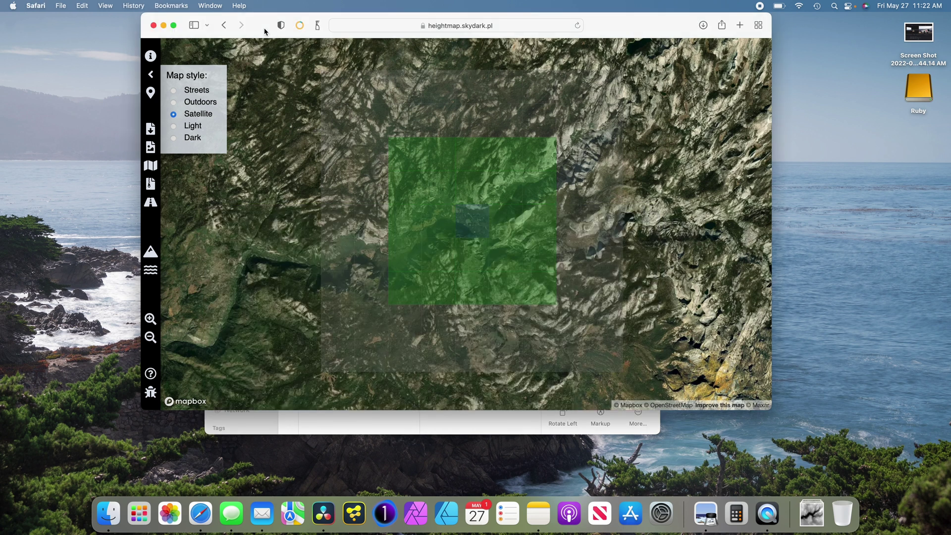
pyautogui.click(147, 58)
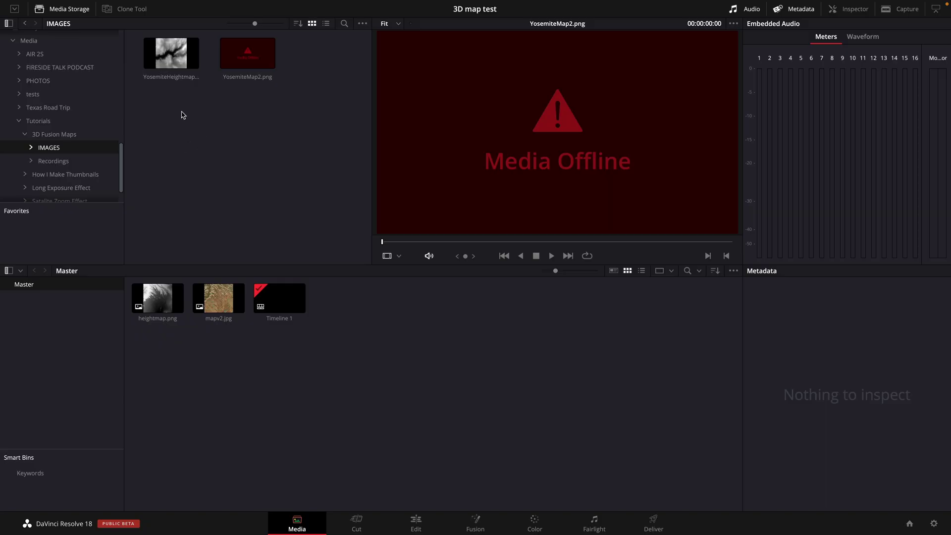
# Import YosemiteHeightmap2.png from the 3D Fusion Maps IMAGES folder into the Master bin.
pyautogui.scroll(-1, 83, 117)
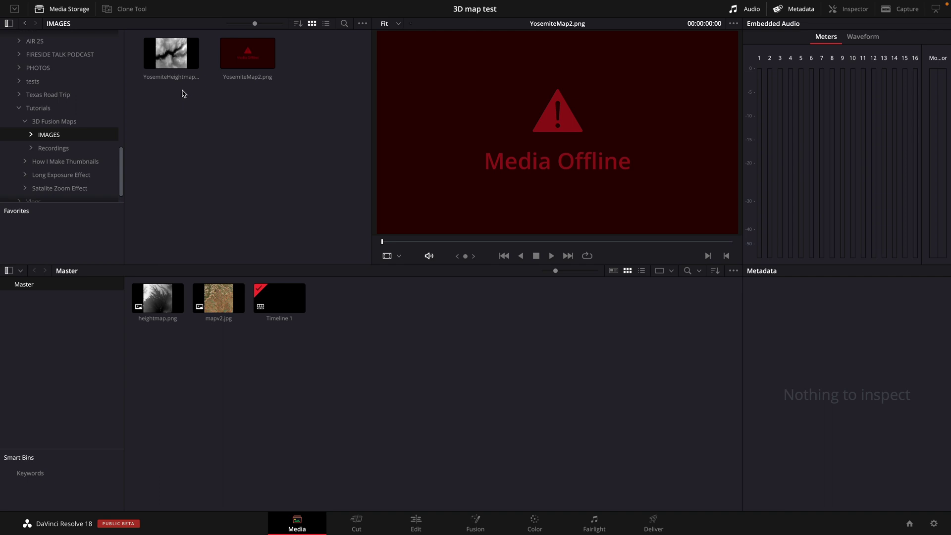
pyautogui.click(244, 60)
pyautogui.click(247, 55)
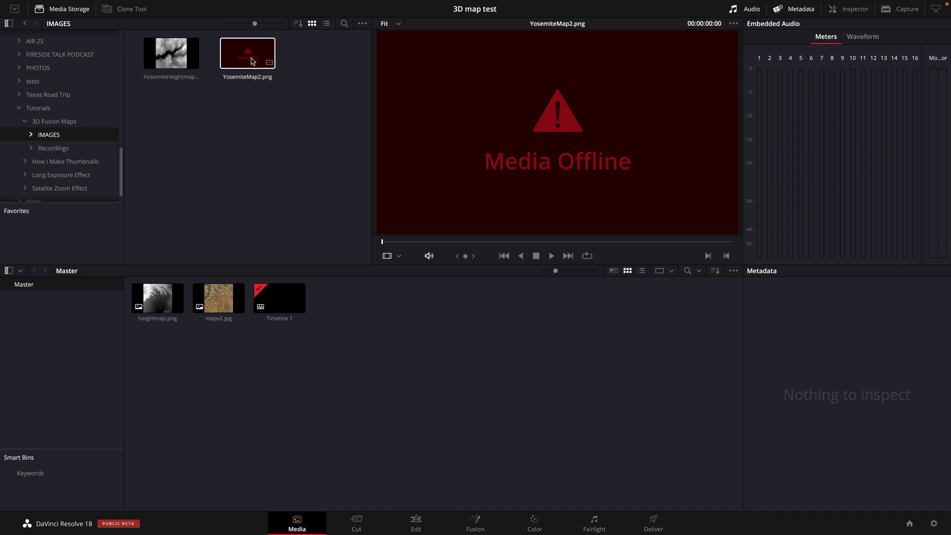
pyautogui.click(173, 54)
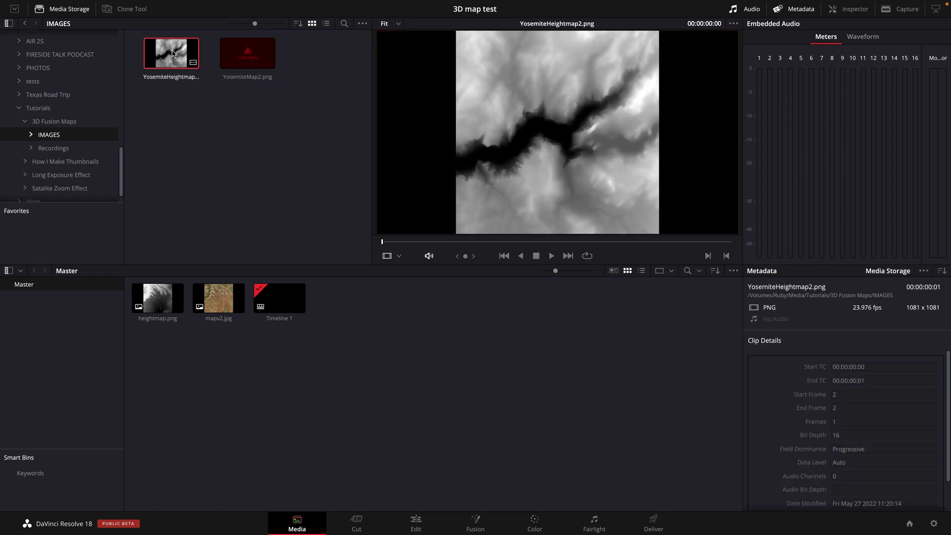
pyautogui.moveTo(172, 54); pyautogui.dragTo(386, 434)
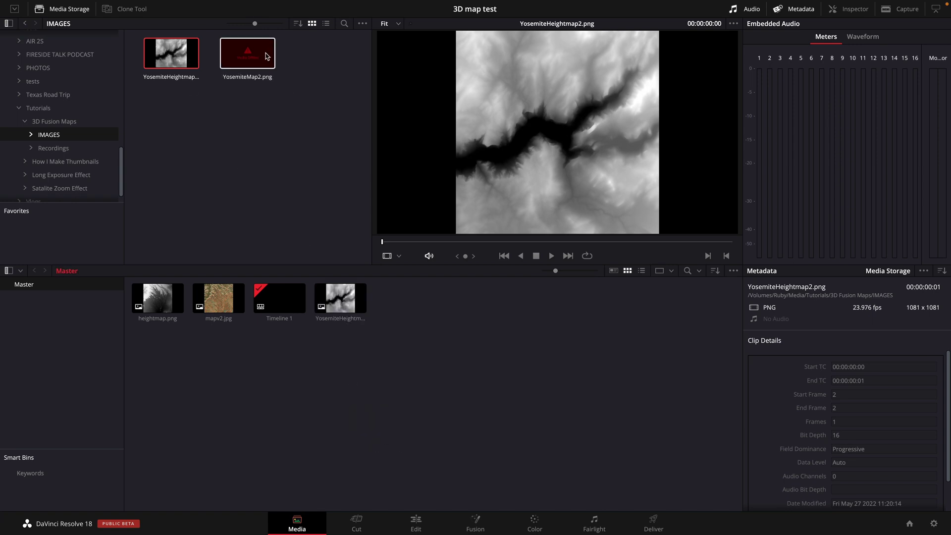
# Import the JPEG version of the satellite map, YosemiteMap2.jpg, into the Master bin.
pyautogui.click(249, 59)
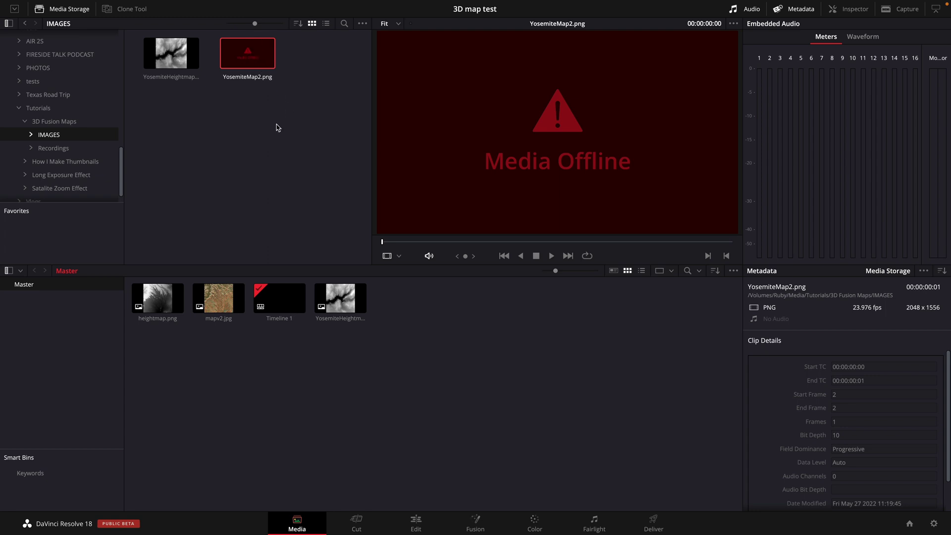
pyautogui.click(247, 57)
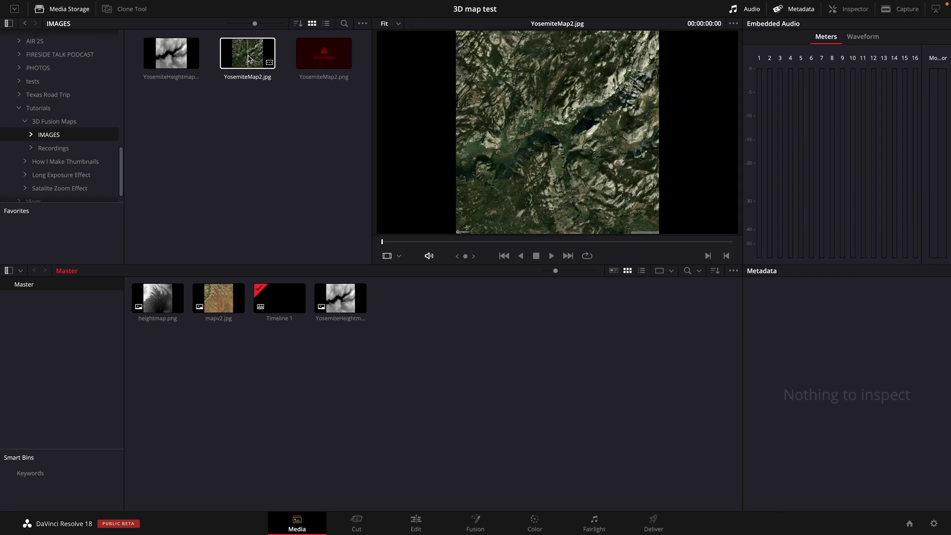
pyautogui.click(247, 58)
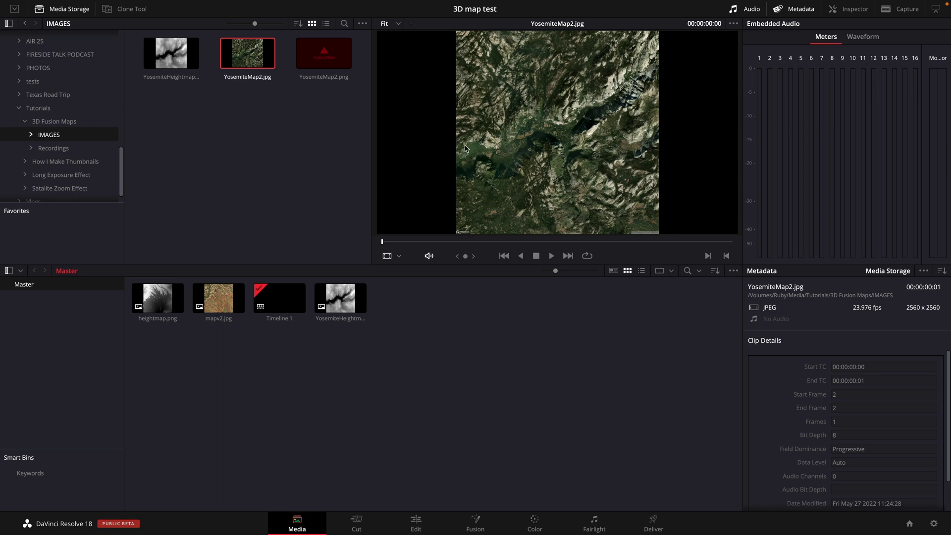
pyautogui.moveTo(248, 57); pyautogui.dragTo(398, 368)
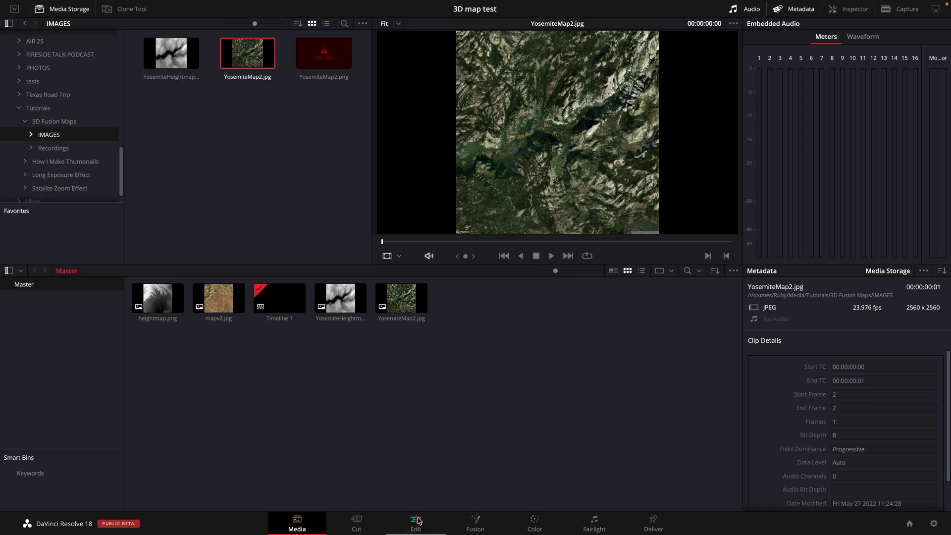
# Go to the Edit page and add a Fusion Composition effect directly after the existing clip on Video 1.
pyautogui.click(418, 521)
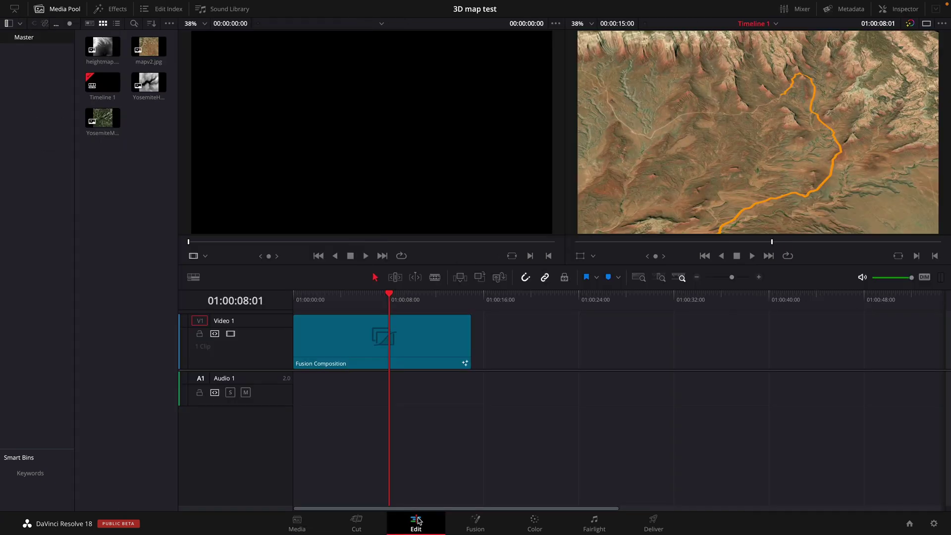
pyautogui.scroll(-3, 466, 414)
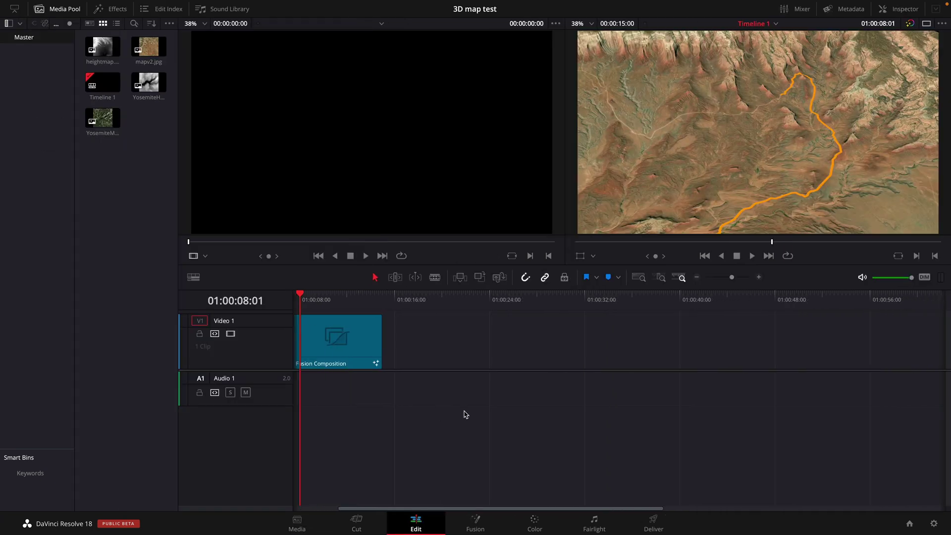
pyautogui.scroll(3, 465, 414)
pyautogui.moveTo(349, 304); pyautogui.dragTo(435, 308)
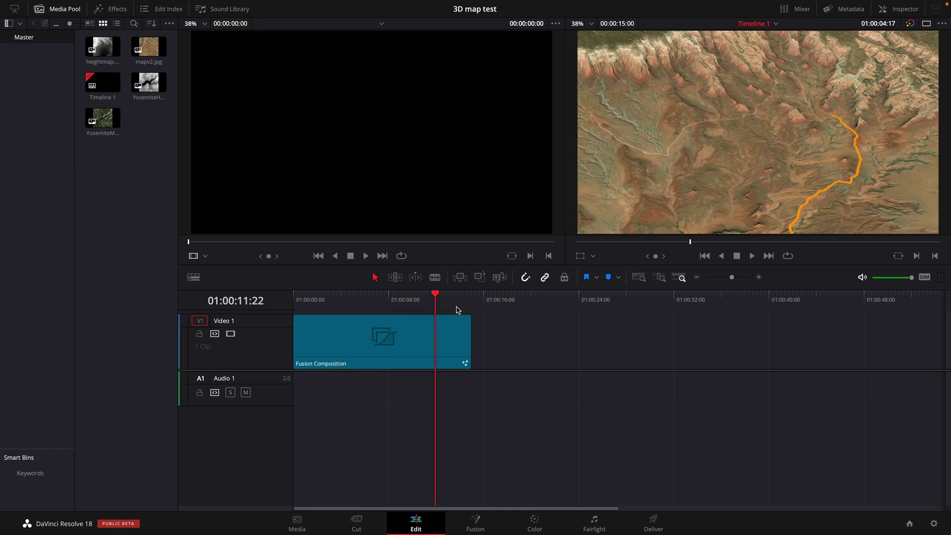
pyautogui.hscroll(5, 456, 311)
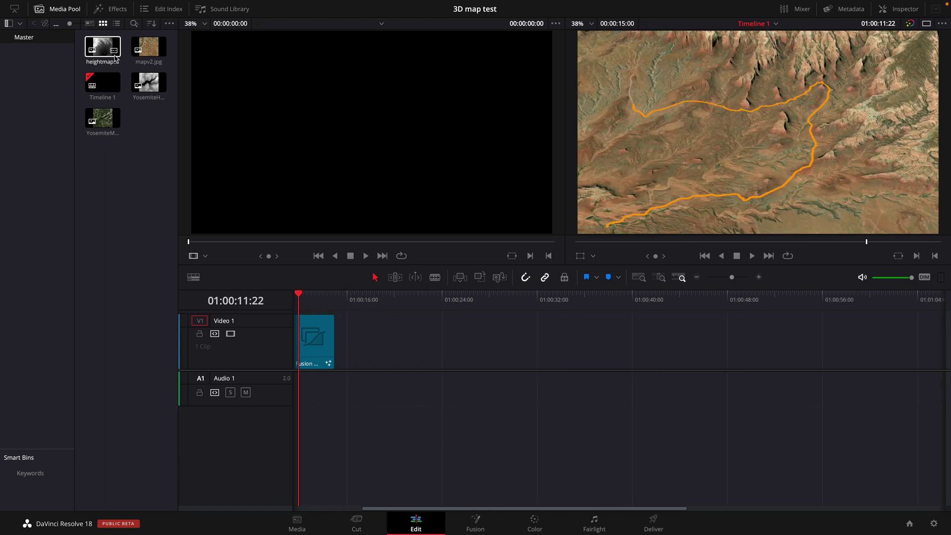
pyautogui.click(110, 8)
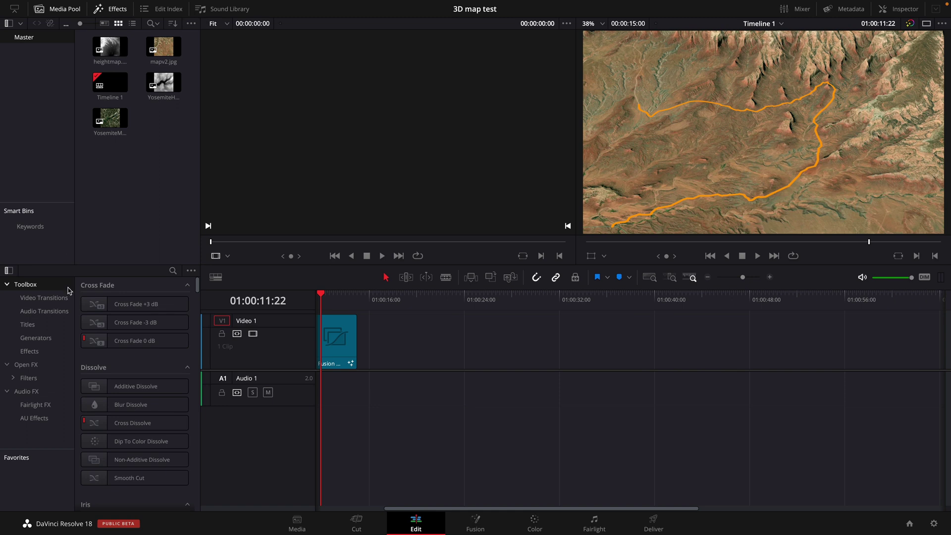
pyautogui.click(31, 351)
pyautogui.moveTo(128, 330); pyautogui.dragTo(365, 337)
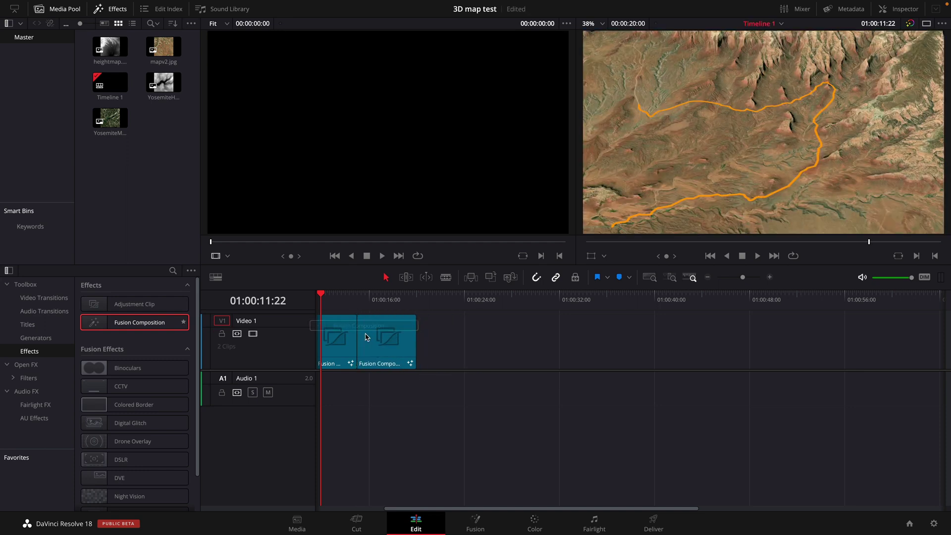
# Extend the end of the new Fusion Composition clip on Video 1 to the 30-second mark of the timeline.
pyautogui.click(466, 301)
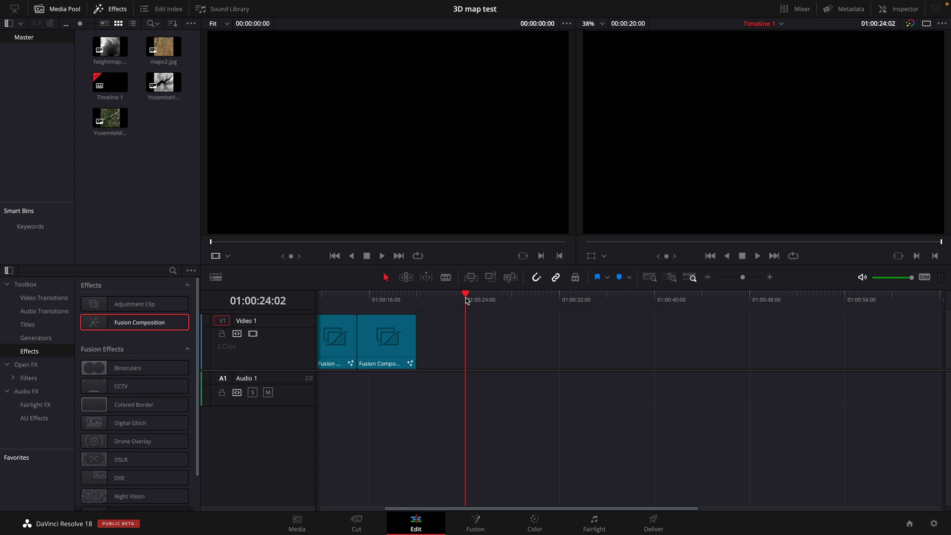
pyautogui.click(357, 302)
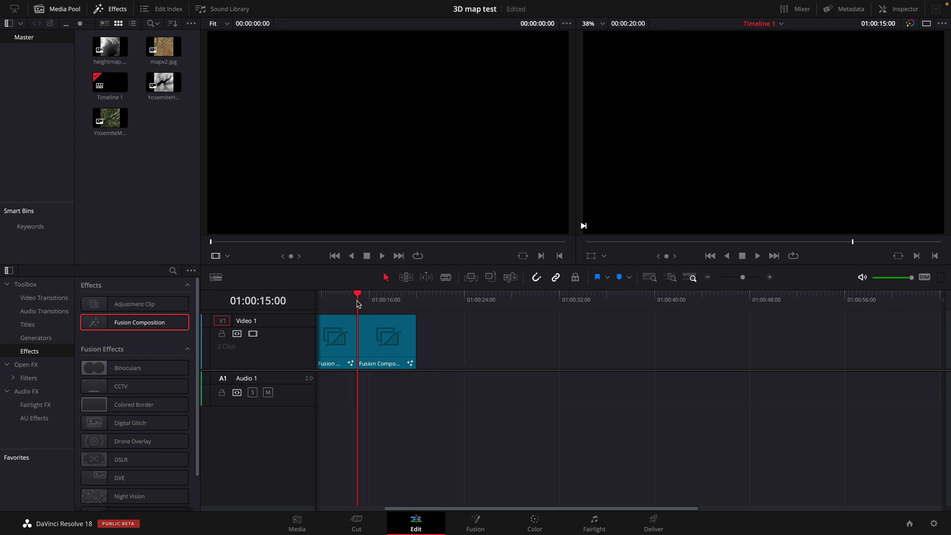
pyautogui.hscroll(-3, 369, 348)
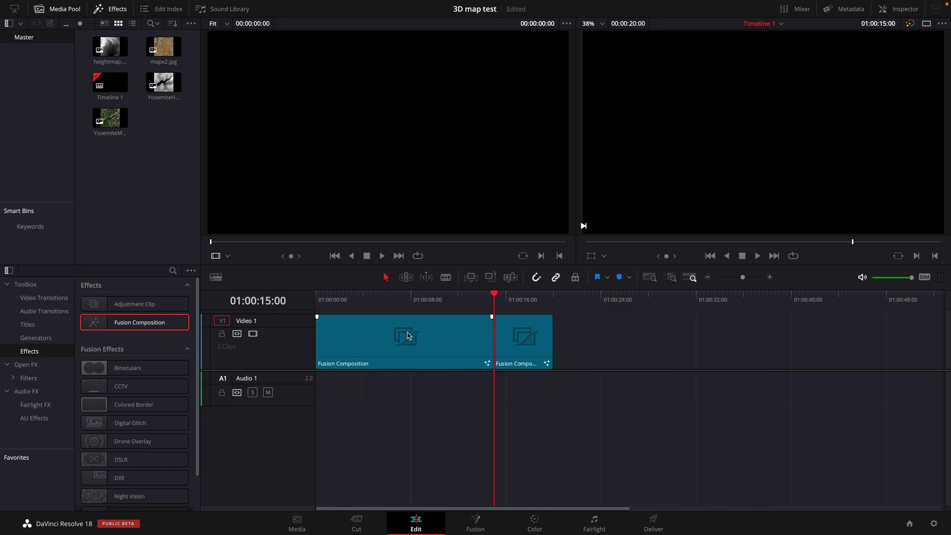
pyautogui.moveTo(599, 303); pyautogui.dragTo(666, 309)
pyautogui.press('Right')
pyautogui.press('Right')
pyautogui.press('Right')
pyautogui.press('Right')
pyautogui.press('Right')
pyautogui.press('Right')
pyautogui.press('Right')
pyautogui.press('Right')
pyautogui.press('Right')
pyautogui.press('Right')
pyautogui.press('Right')
pyautogui.press('Right')
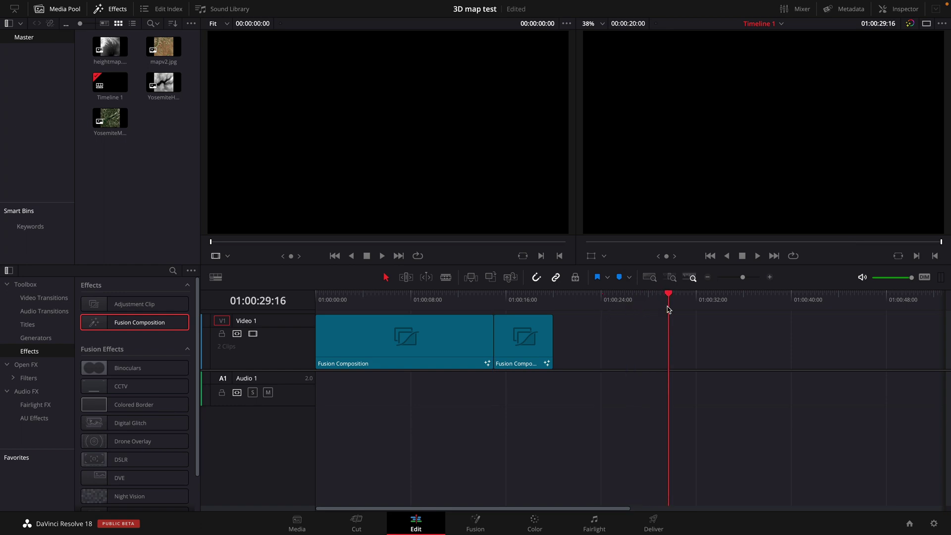
pyautogui.press('Right')
pyautogui.press('Left')
pyautogui.moveTo(548, 332); pyautogui.dragTo(671, 343)
# Open the extended second composition on the Fusion page and move its MediaOut1 node to the far right of the node graph.
pyautogui.click(575, 304)
pyautogui.click(609, 350)
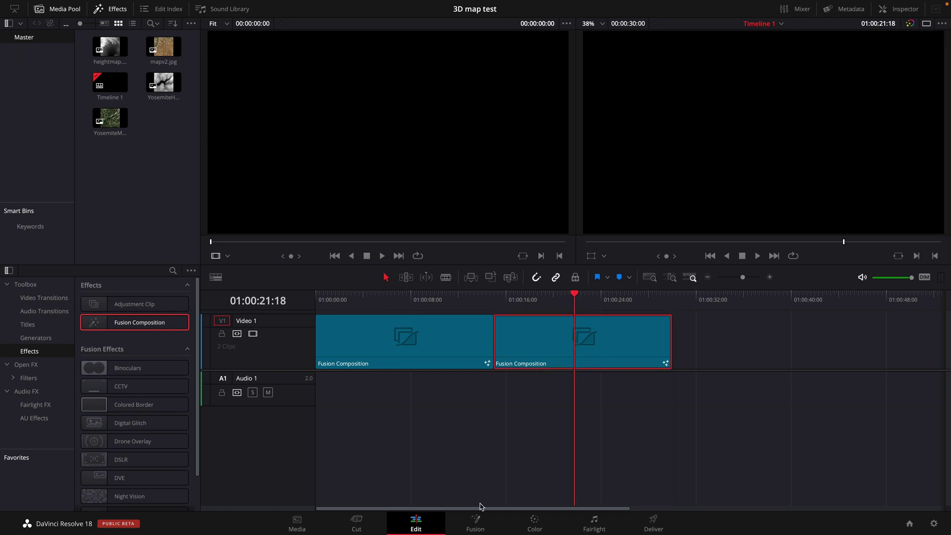
pyautogui.click(476, 520)
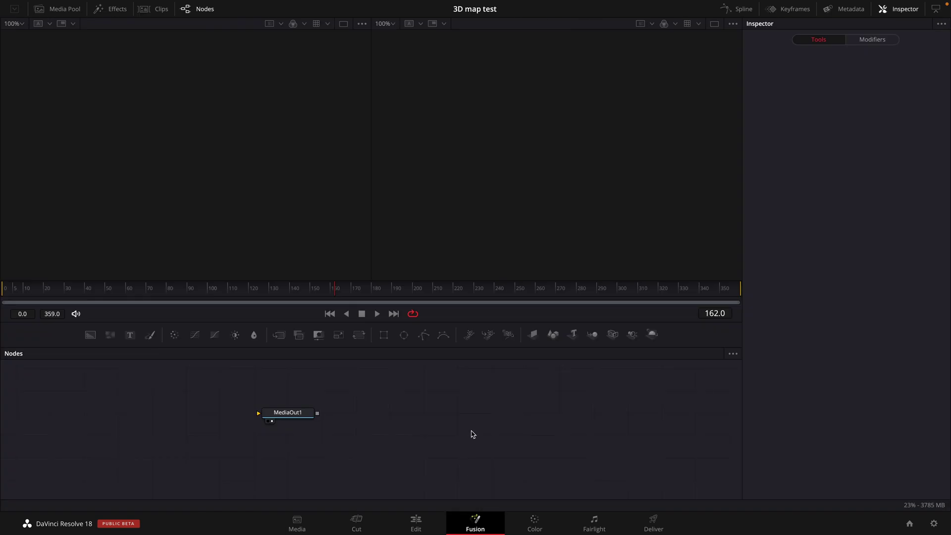
pyautogui.moveTo(300, 416); pyautogui.dragTo(628, 440)
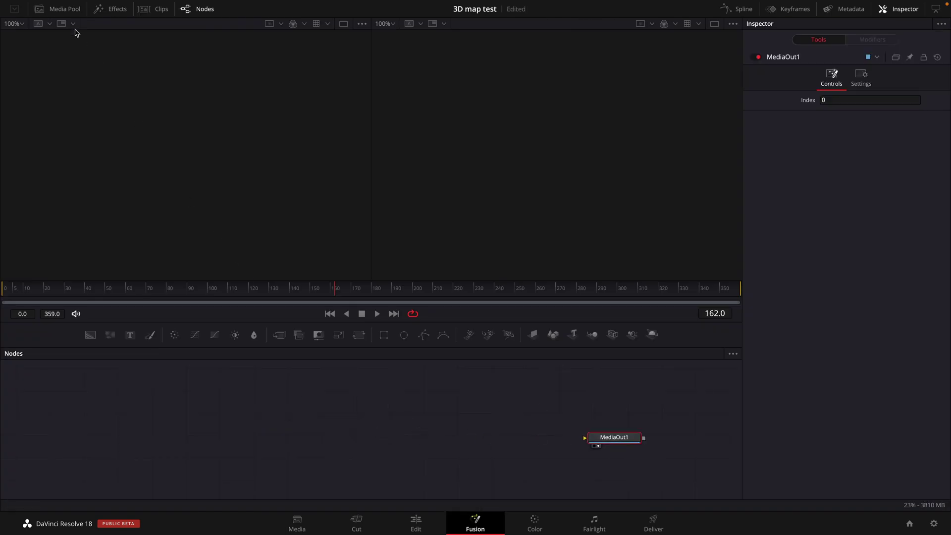
# Add YosemiteMap2.jpg and YosemiteHeightmap2.png to the node graph, viewing the height map in the first viewer and the satellite map in the second.
pyautogui.click(66, 10)
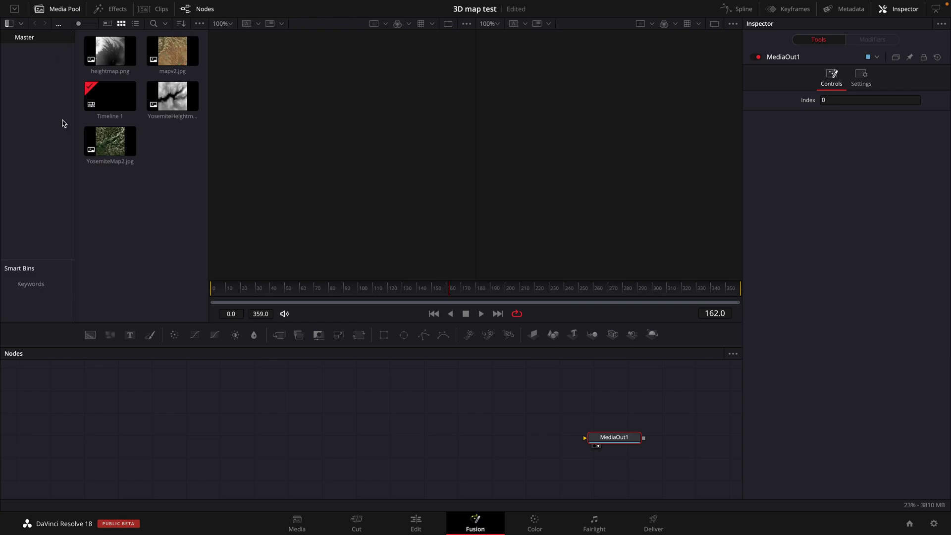
pyautogui.moveTo(110, 141); pyautogui.dragTo(83, 461)
pyautogui.moveTo(171, 99); pyautogui.dragTo(61, 436)
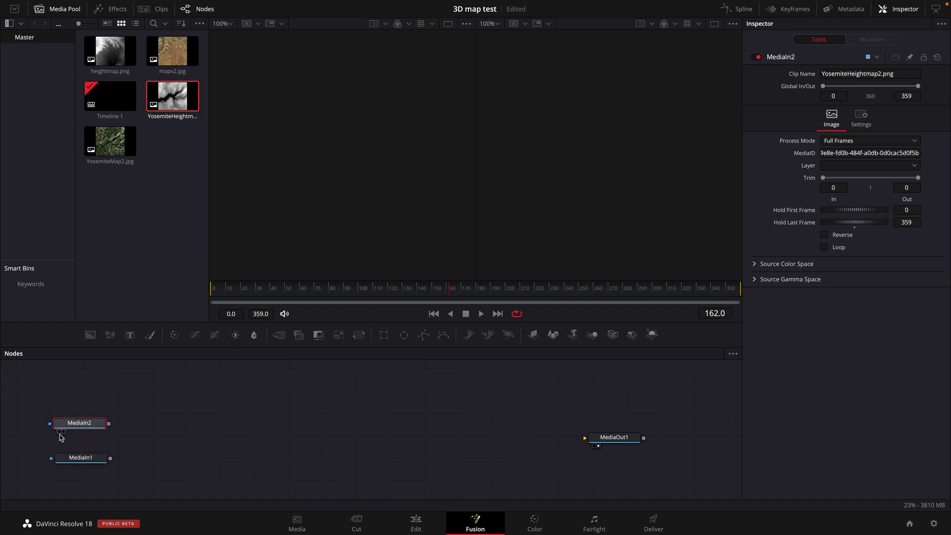
pyautogui.click(59, 431)
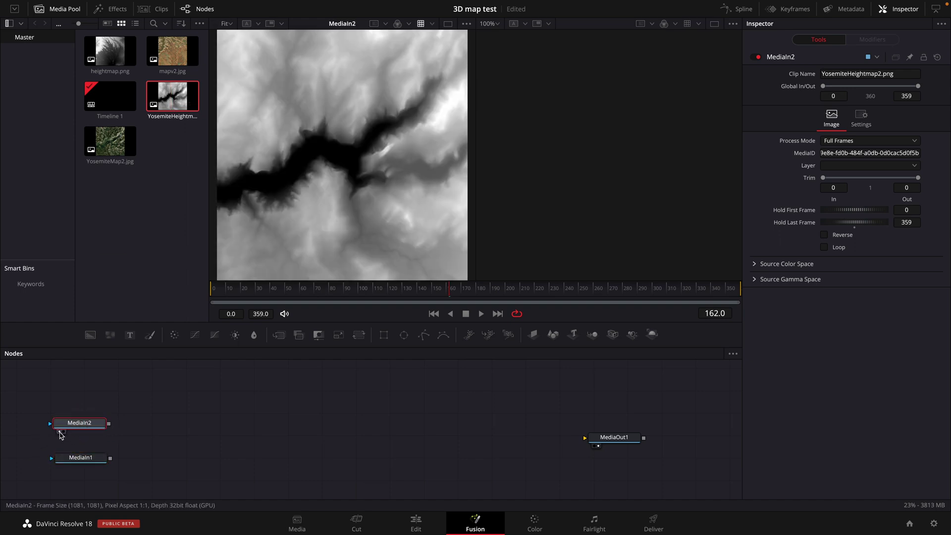
pyautogui.click(65, 466)
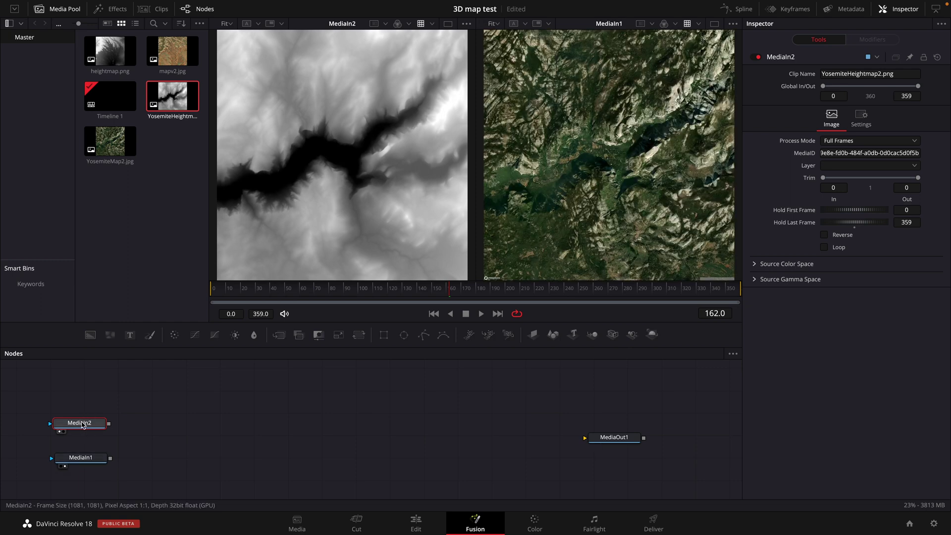
# Rearrange the node graph with MediaIn2 above MediaIn1 and MediaOut1 lower at the far end, leaving space between them.
pyautogui.moveTo(82, 421); pyautogui.dragTo(139, 389)
pyautogui.moveTo(83, 459); pyautogui.dragTo(133, 426)
pyautogui.moveTo(614, 435)
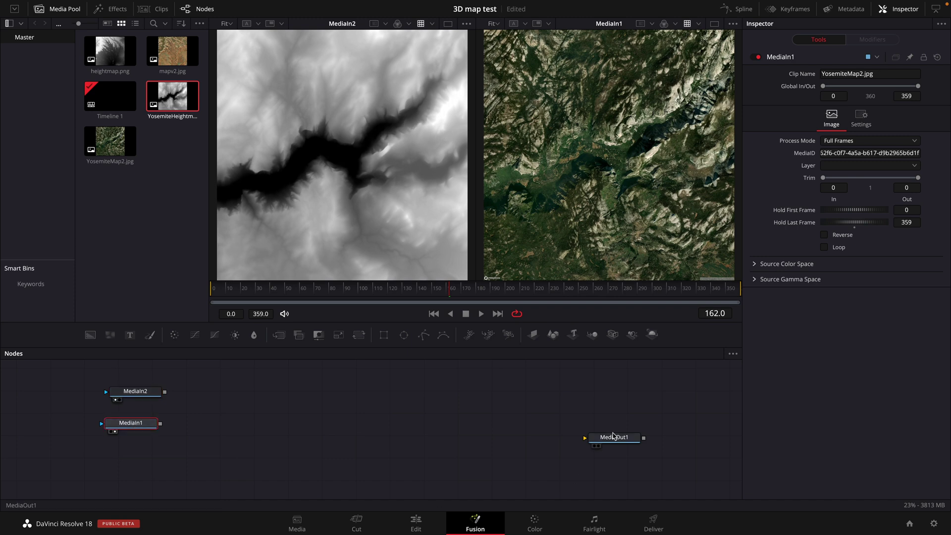
pyautogui.moveTo(609, 440); pyautogui.dragTo(674, 430)
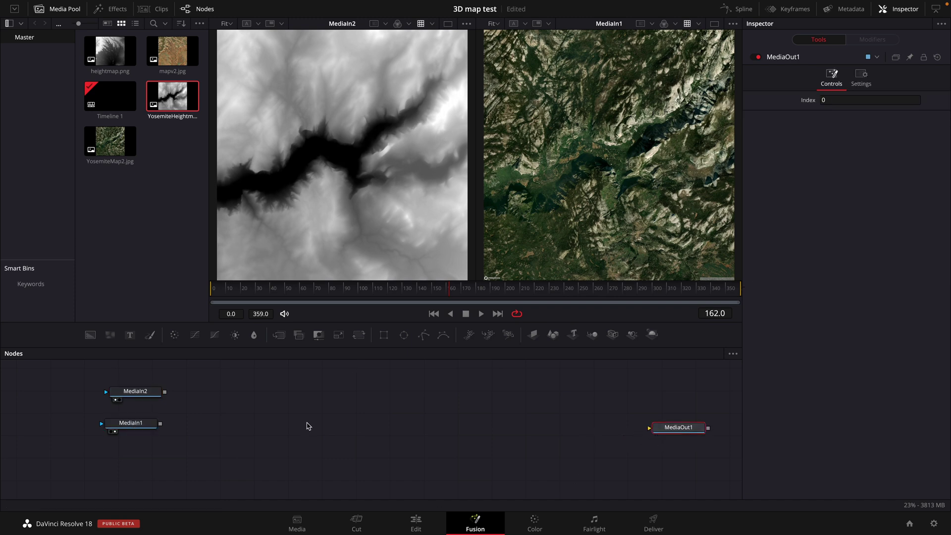
pyautogui.scroll(1, 306, 426)
pyautogui.click(289, 424)
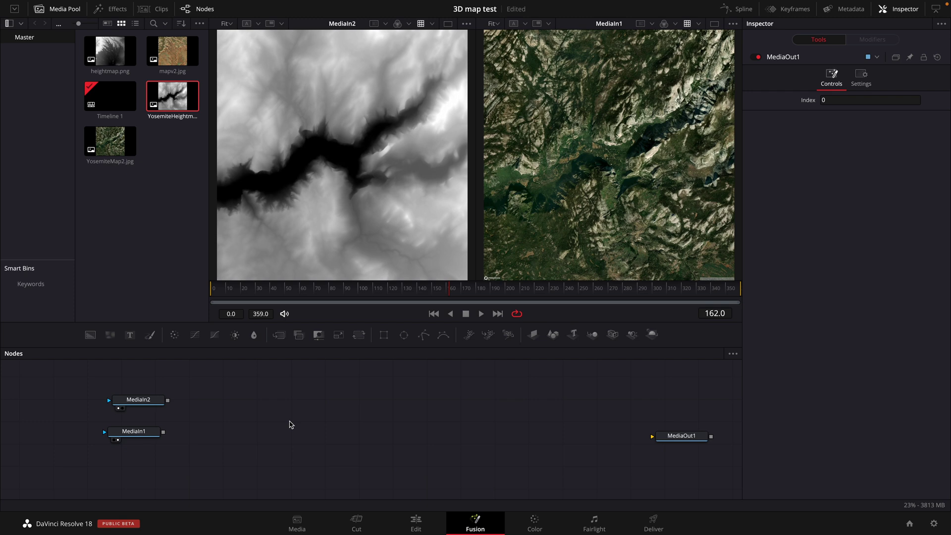
pyautogui.moveTo(684, 444)
pyautogui.moveTo(671, 439); pyautogui.dragTo(689, 479)
pyautogui.hscroll(2, 343, 419)
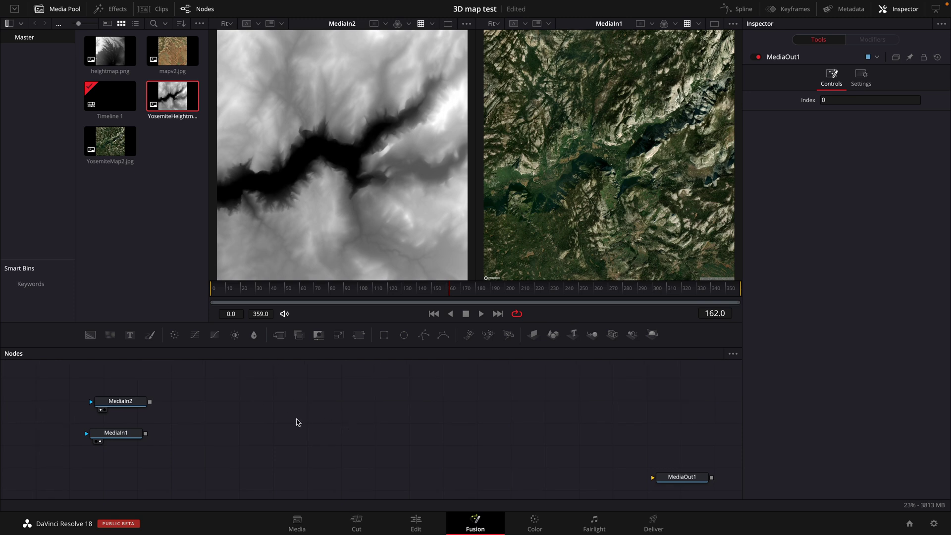
# Add an Image Plane 3D node between the media inputs and the output, and connect a Displace 3D node after it.
pyautogui.hotkey('shift', 'space')
pyautogui.write('image')
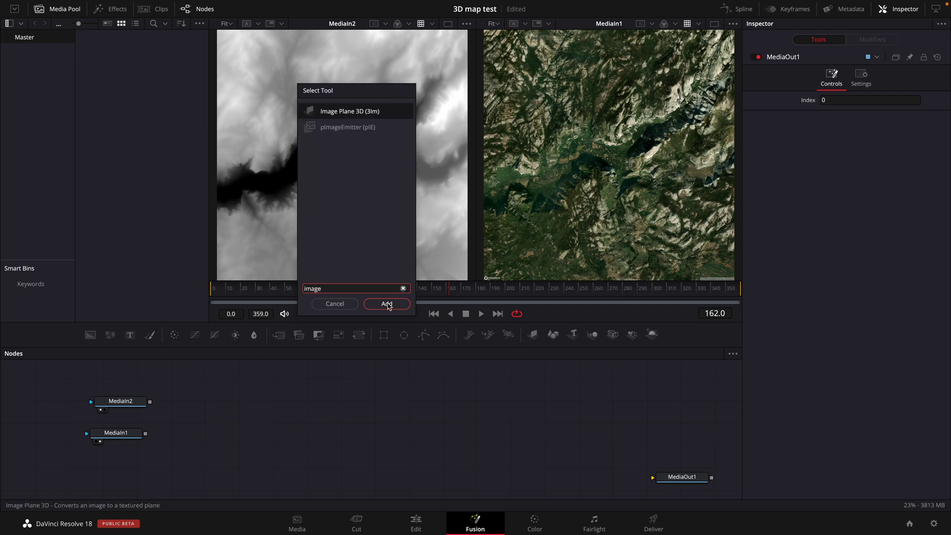
pyautogui.click(387, 303)
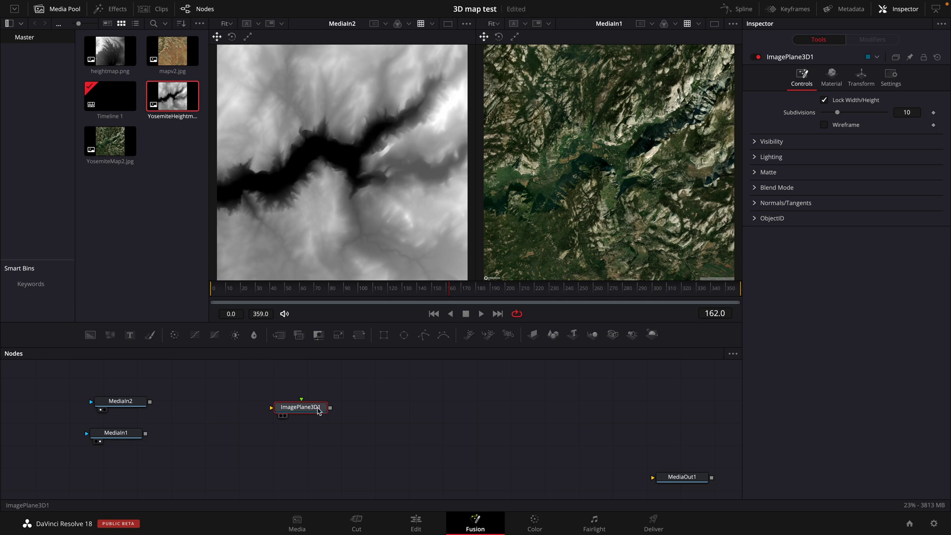
pyautogui.hotkey('shift', 'space')
pyautogui.write('displ')
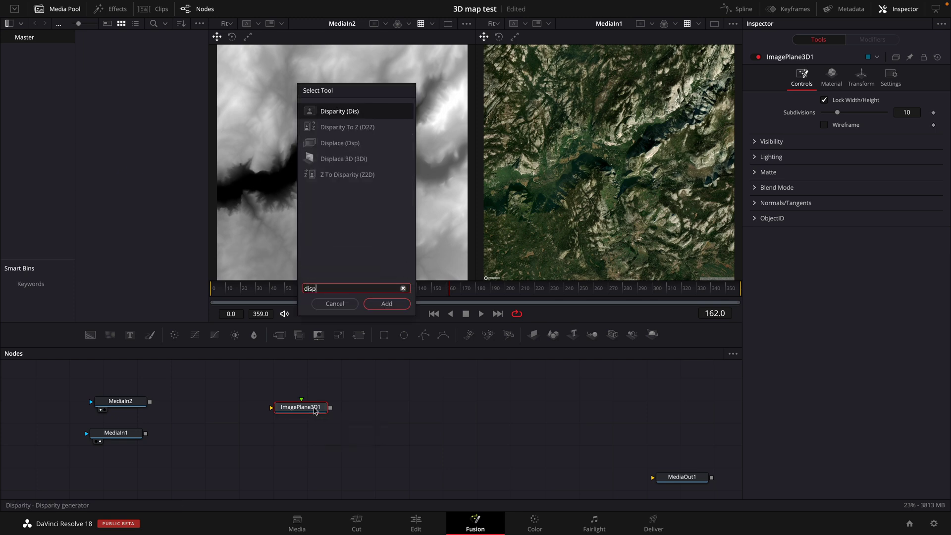
pyautogui.press('Down')
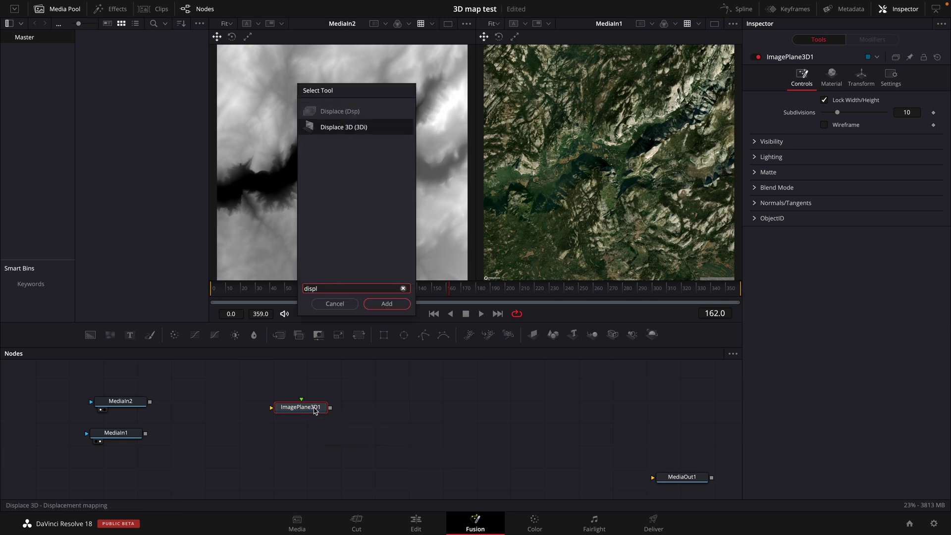
pyautogui.press('Return')
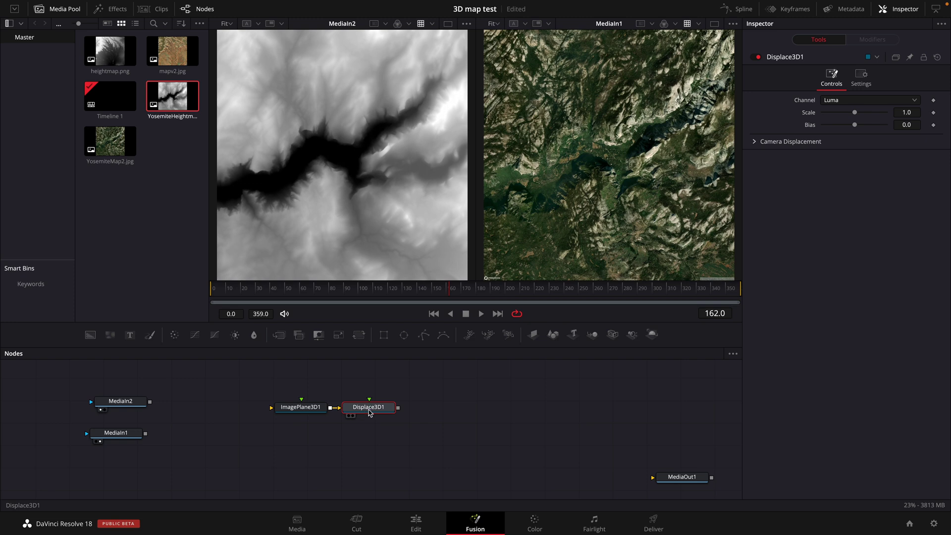
# Add a Transform 3D node connected after Displace3D1.
pyautogui.hotkey('shift', 'space')
pyautogui.write('tr')
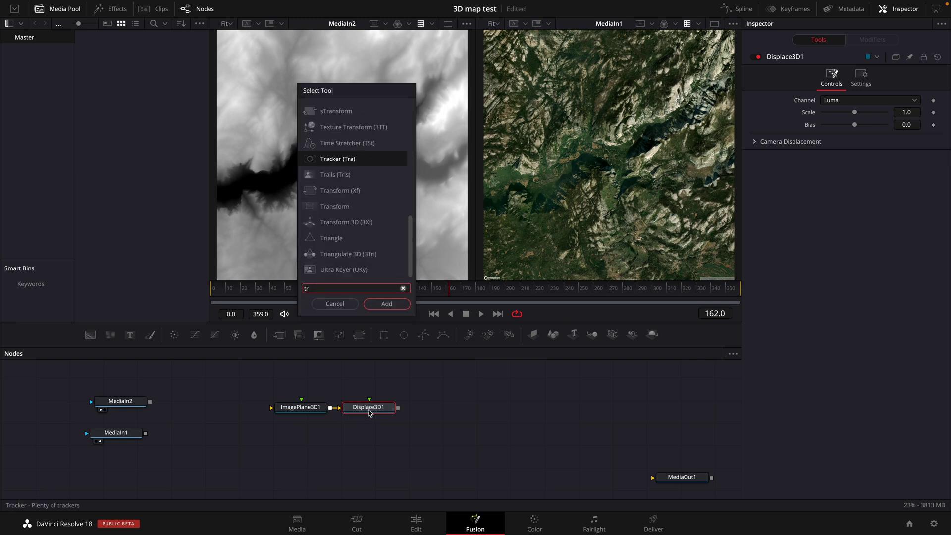
pyautogui.write('an')
pyautogui.press('Down')
pyautogui.press('Down')
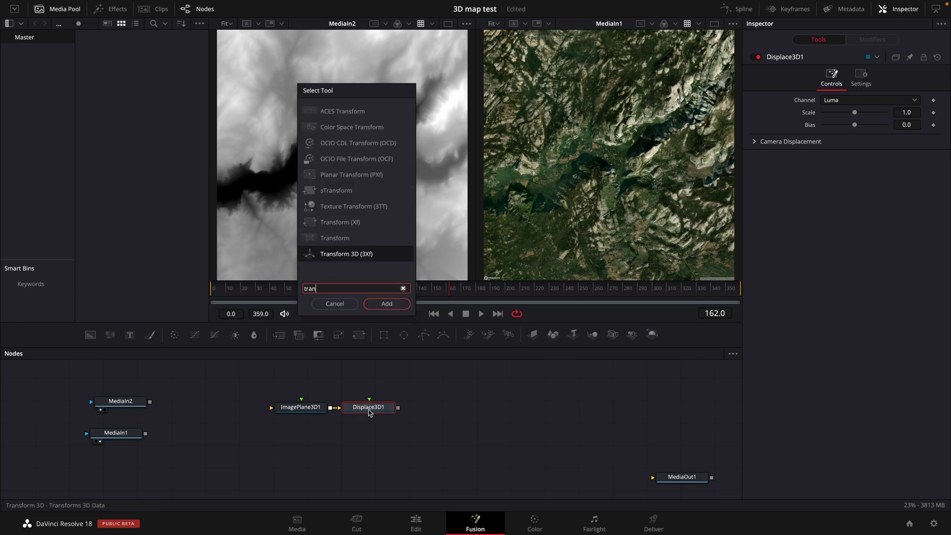
pyautogui.press('Return')
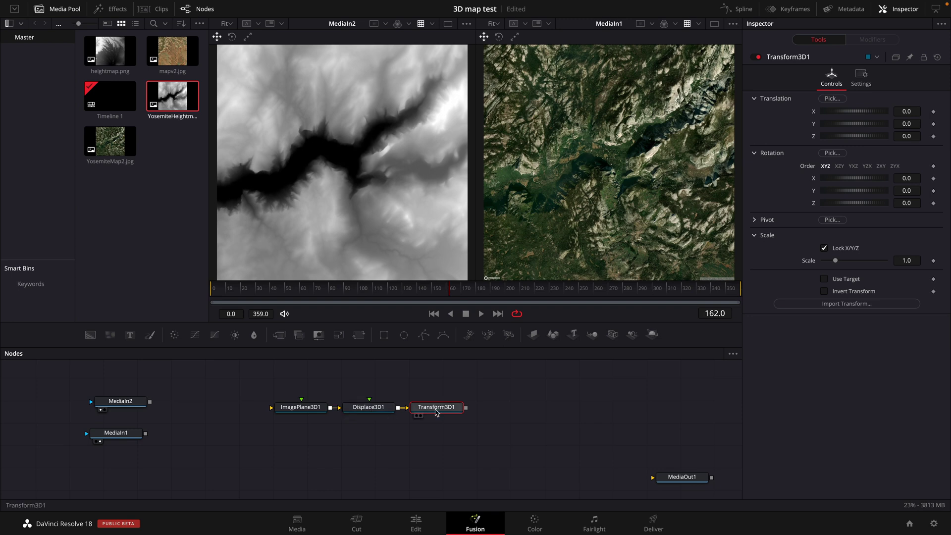
# Add a Merge 3D node connected after Transform3D1.
pyautogui.hotkey('shift', 'space')
pyautogui.write('merge')
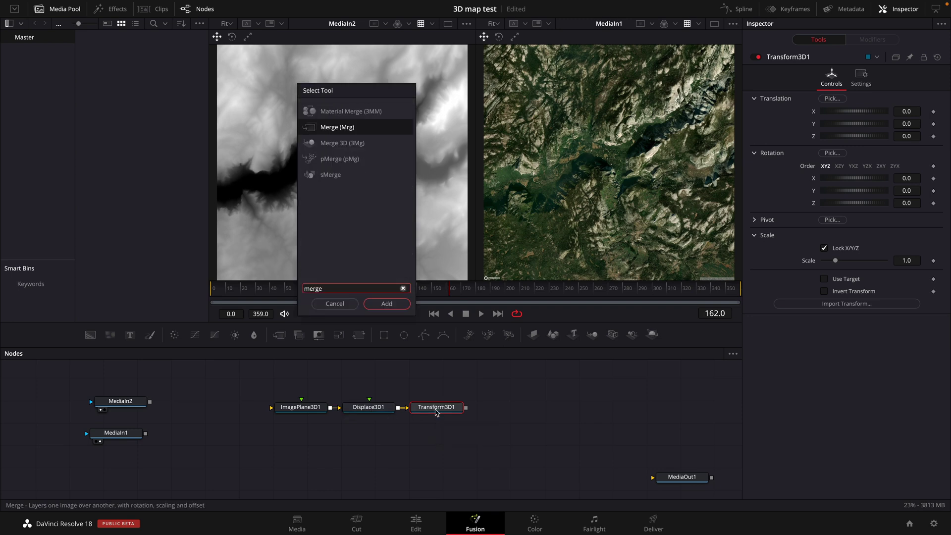
pyautogui.press('Down')
pyautogui.press('Return')
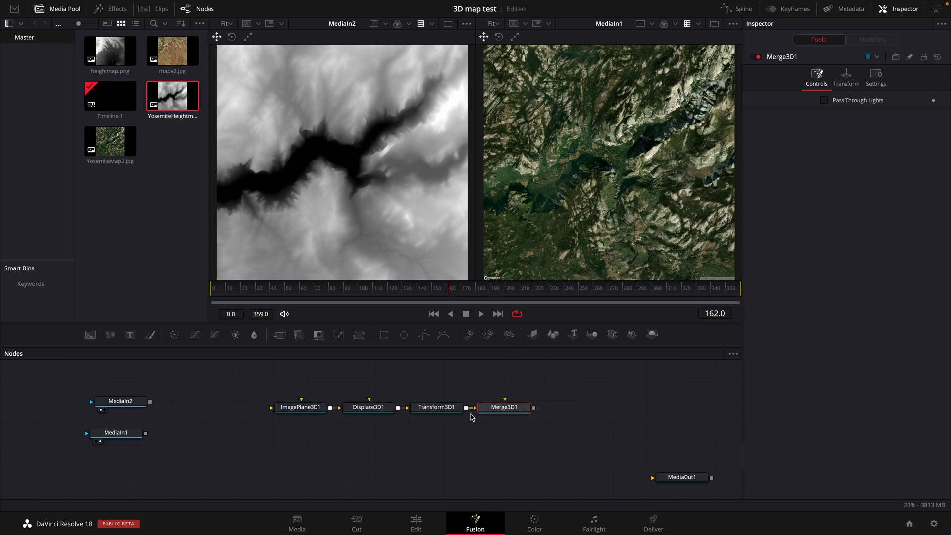
# Add a Camera 3D node connected to Merge3D1 and place it above the merge node.
pyautogui.hotkey('shift', 'space')
pyautogui.write('camer')
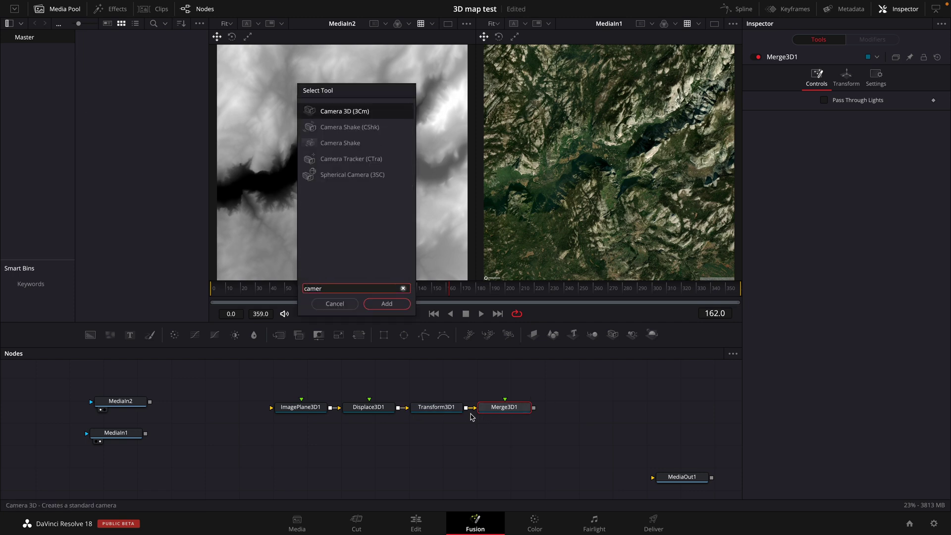
pyautogui.press('Return')
pyautogui.moveTo(310, 429); pyautogui.dragTo(495, 381)
pyautogui.scroll(1, 495, 381)
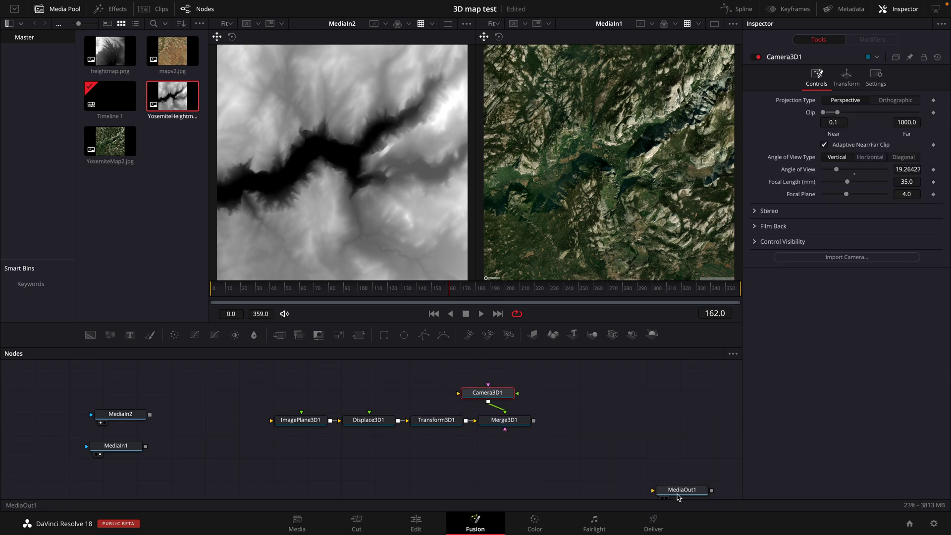
# Move MediaOut1 level with the 3D node chain and raise Camera3D1 farther above Merge3D1.
pyautogui.moveTo(678, 495); pyautogui.dragTo(700, 429)
pyautogui.click(700, 429)
pyautogui.scroll(3, 602, 431)
pyautogui.moveTo(497, 428); pyautogui.dragTo(511, 391)
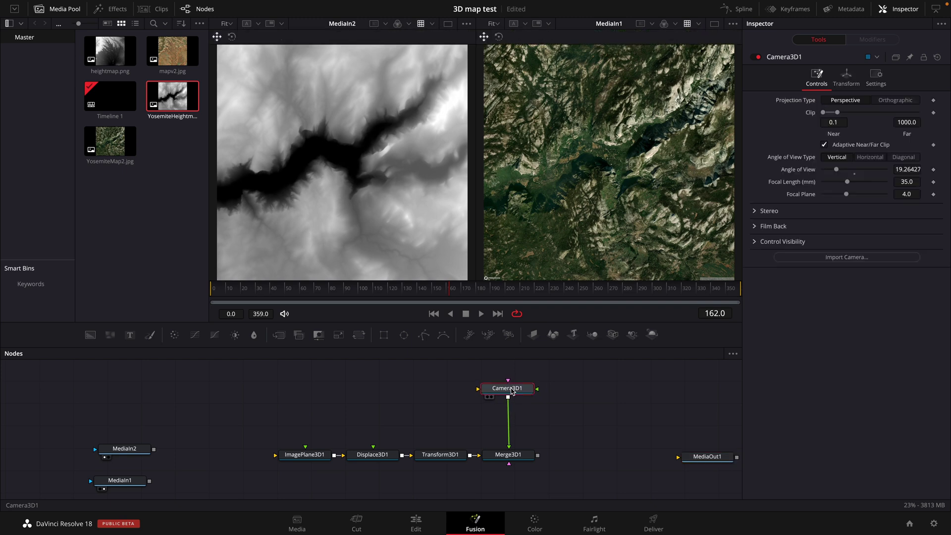
# Add a Transform 3D node between Camera3D1 and Merge3D1.
pyautogui.hotkey('shift', 'space')
pyautogui.write('trNS')
pyautogui.press('BackSpace')
pyautogui.press('BackSpace')
pyautogui.press('BackSpace')
pyautogui.press('BackSpace')
pyautogui.write('TRANS')
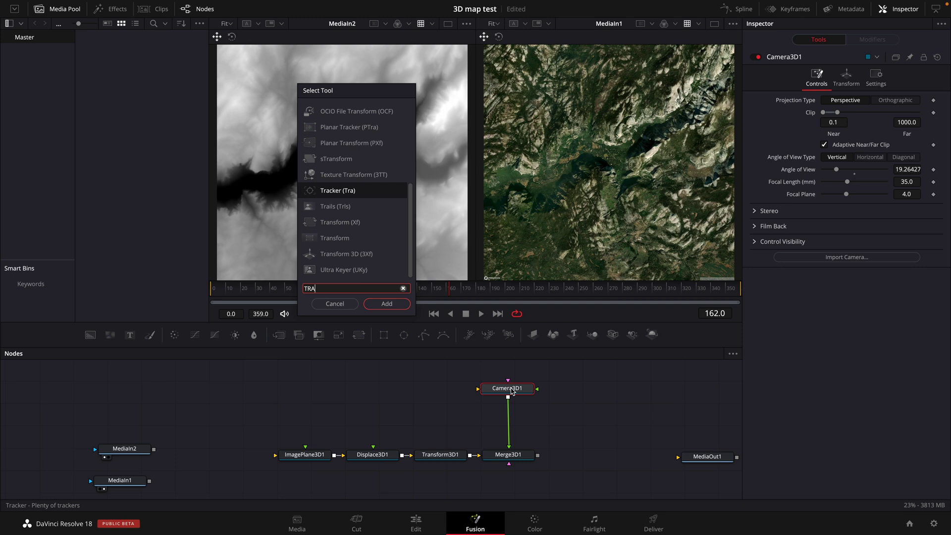
pyautogui.press('Down')
pyautogui.press('Down')
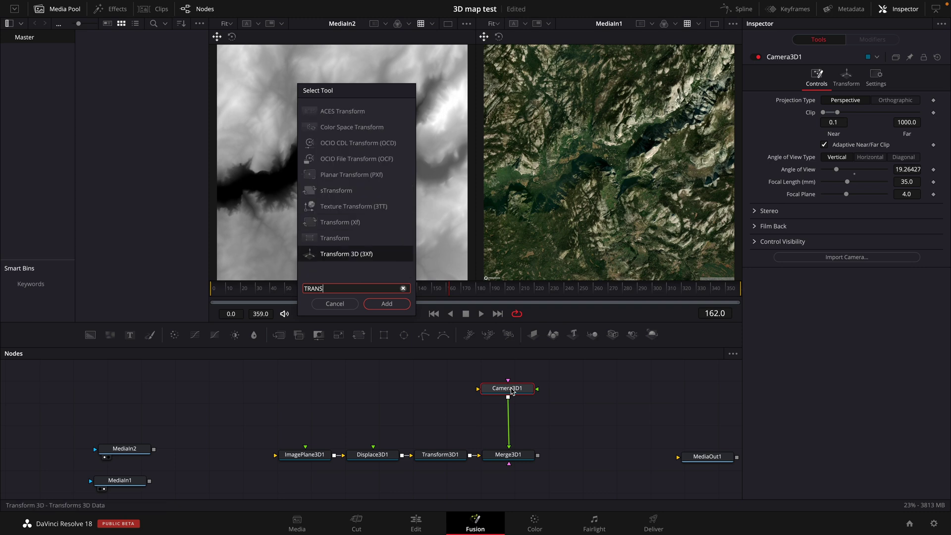
pyautogui.press('Return')
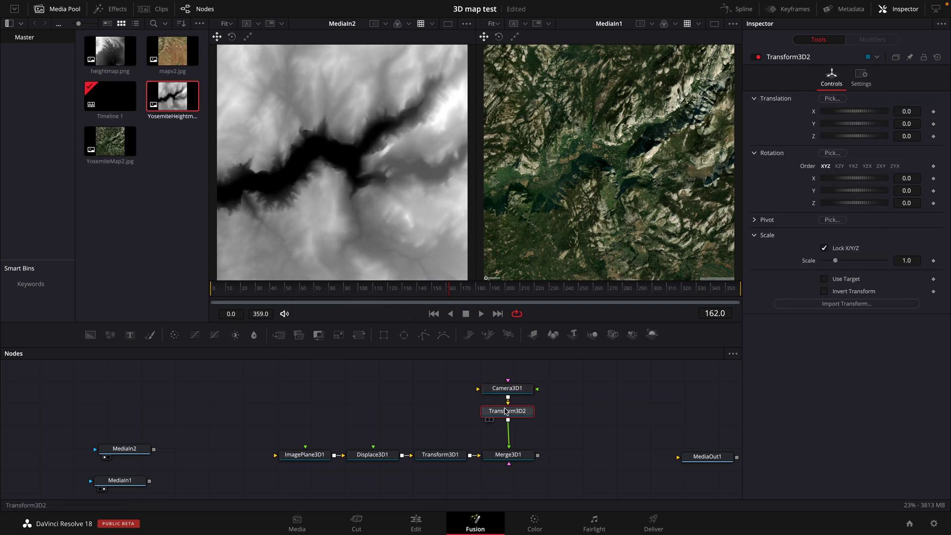
# Add a second Transform 3D node to the camera branch, between Transform3D2 and Merge3D1.
pyautogui.hotkey('shift', 'space')
pyautogui.press('Down')
pyautogui.press('Down')
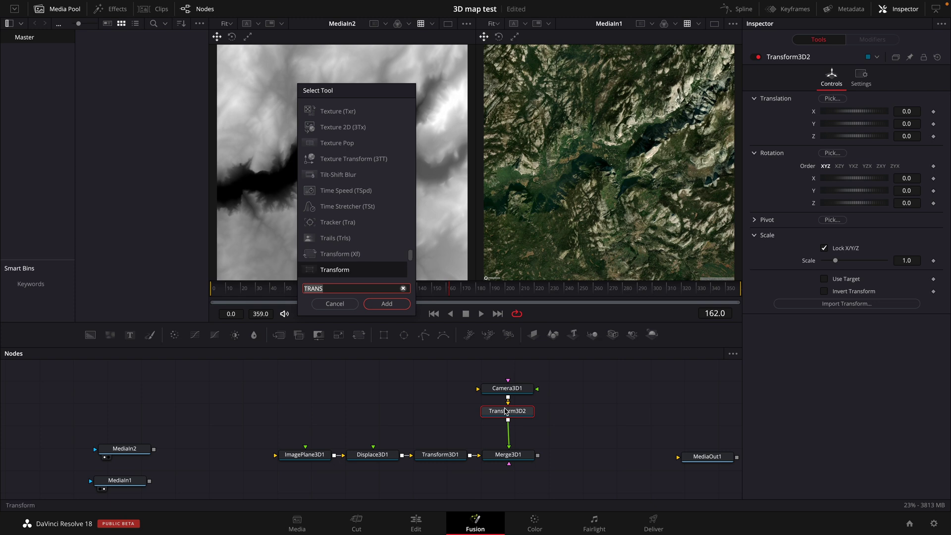
pyautogui.press('Return')
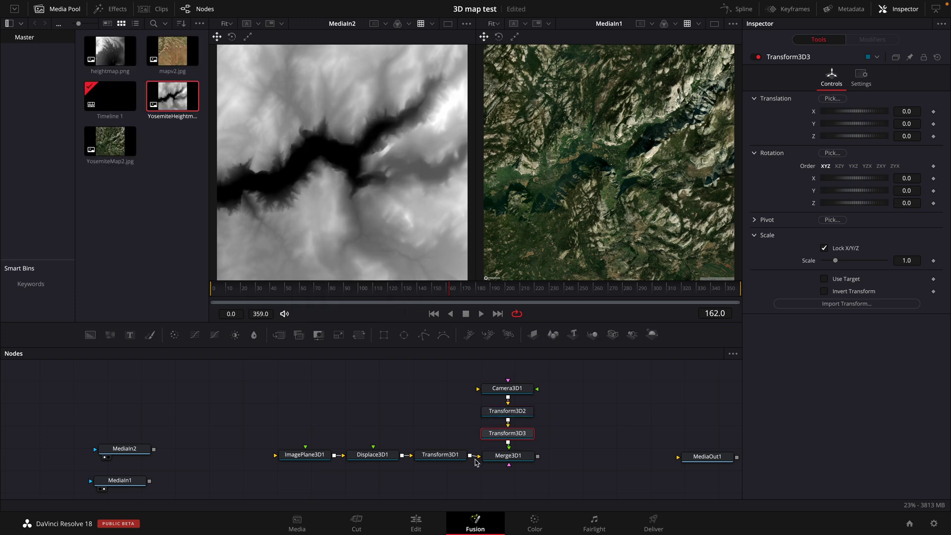
# Line up the image plane, displace and Transform3D1 nodes with Merge3D1, and show Merge3D1 in the second viewer.
pyautogui.moveTo(450, 470); pyautogui.dragTo(311, 441)
pyautogui.moveTo(372, 454); pyautogui.dragTo(370, 455)
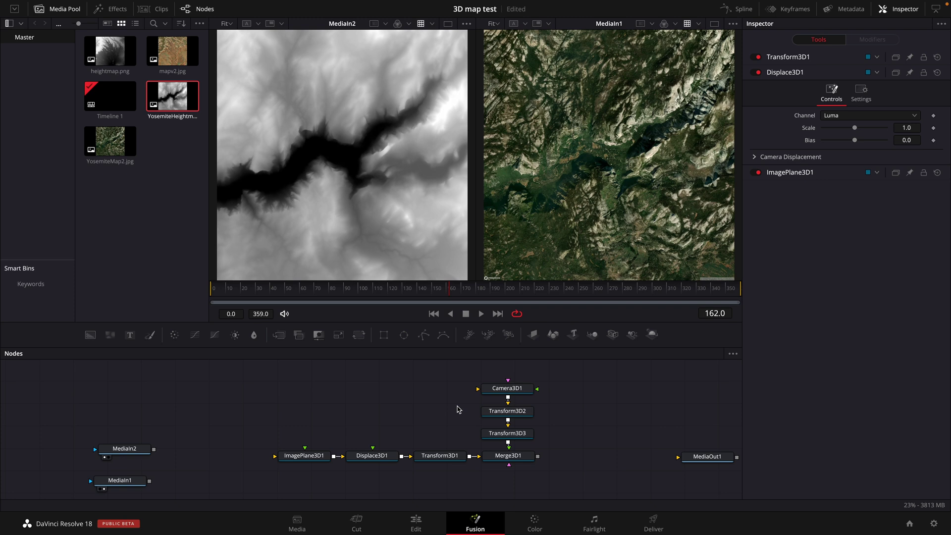
pyautogui.hscroll(-3, 396, 425)
pyautogui.hscroll(1, 396, 425)
pyautogui.click(542, 465)
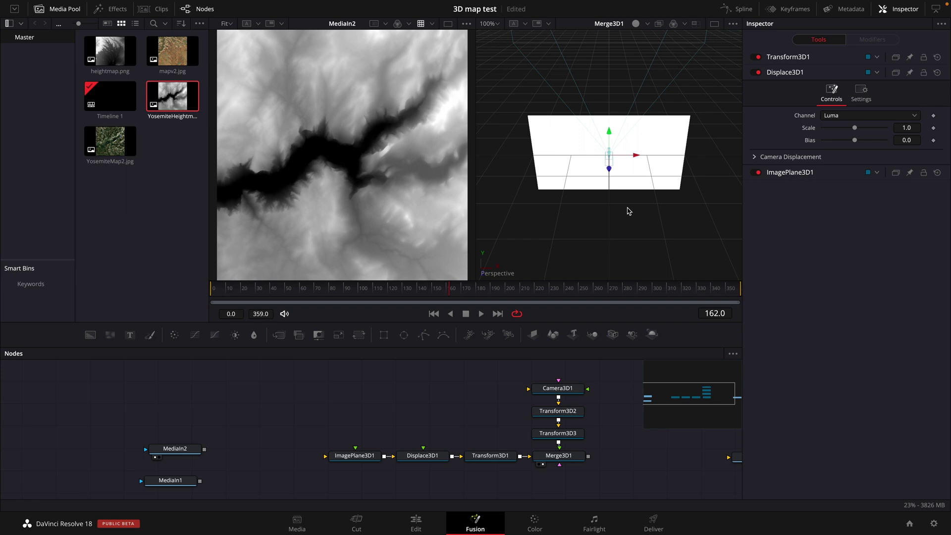
pyautogui.moveTo(626, 211); pyautogui.dragTo(627, 211)
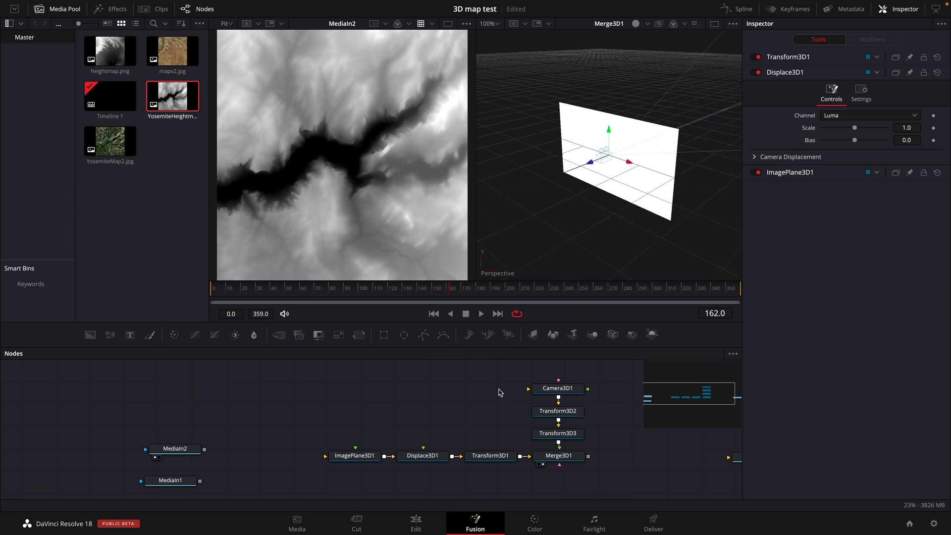
# Show the satellite map node MediaIn1 in the first viewer and connect it to ImagePlane3D1.
pyautogui.moveTo(167, 483); pyautogui.dragTo(181, 483)
pyautogui.click(164, 488)
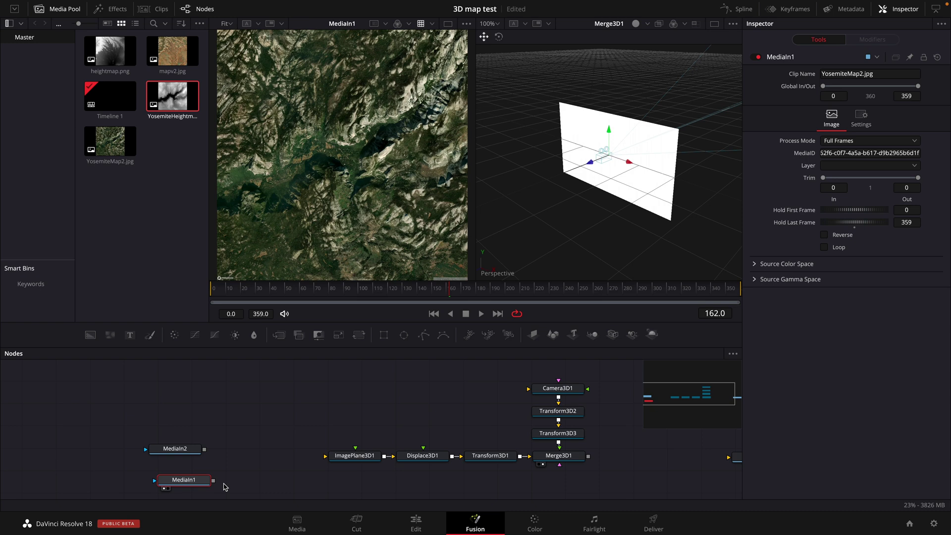
pyautogui.moveTo(214, 485); pyautogui.dragTo(341, 460)
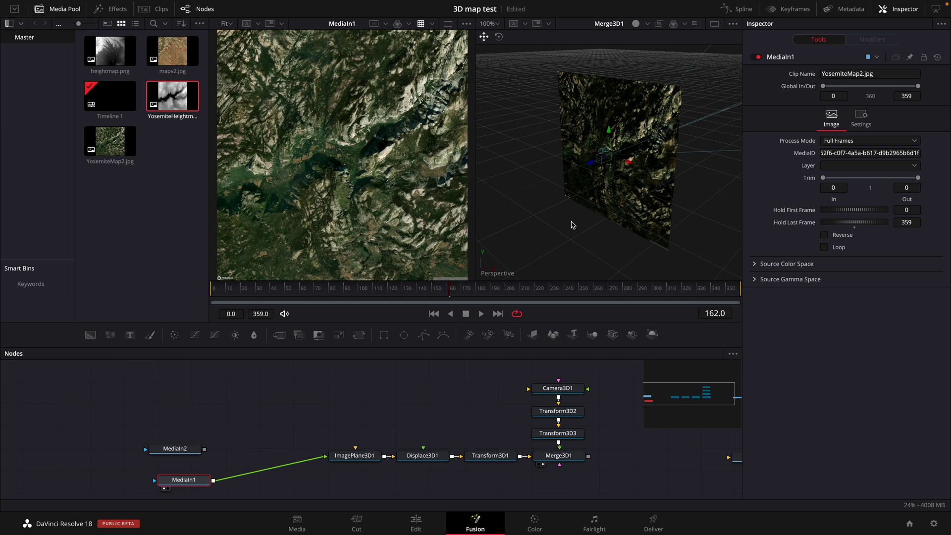
# Set Transform3D1's X rotation to 90 degrees to lay the map plane flat.
pyautogui.click(486, 457)
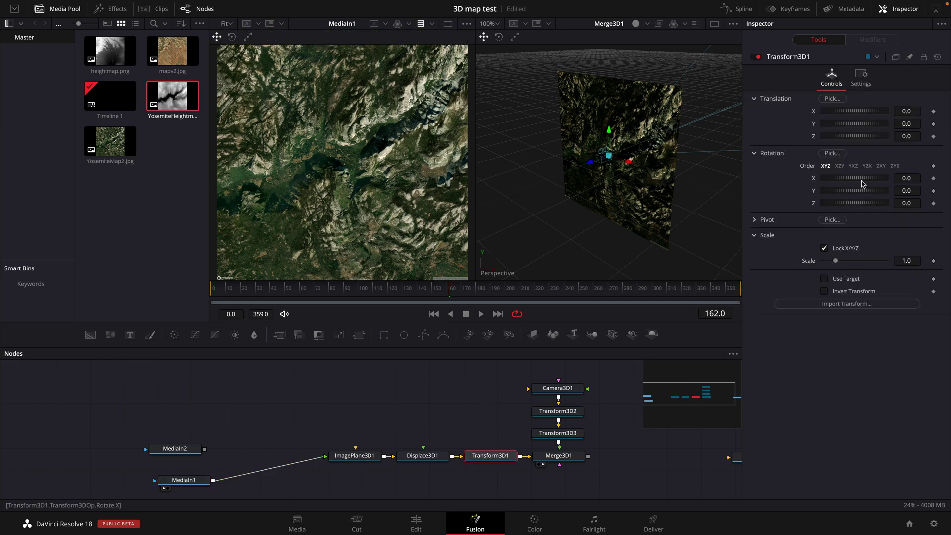
pyautogui.hotkey('ctrl', 's')
pyautogui.moveTo(845, 182); pyautogui.dragTo(858, 182)
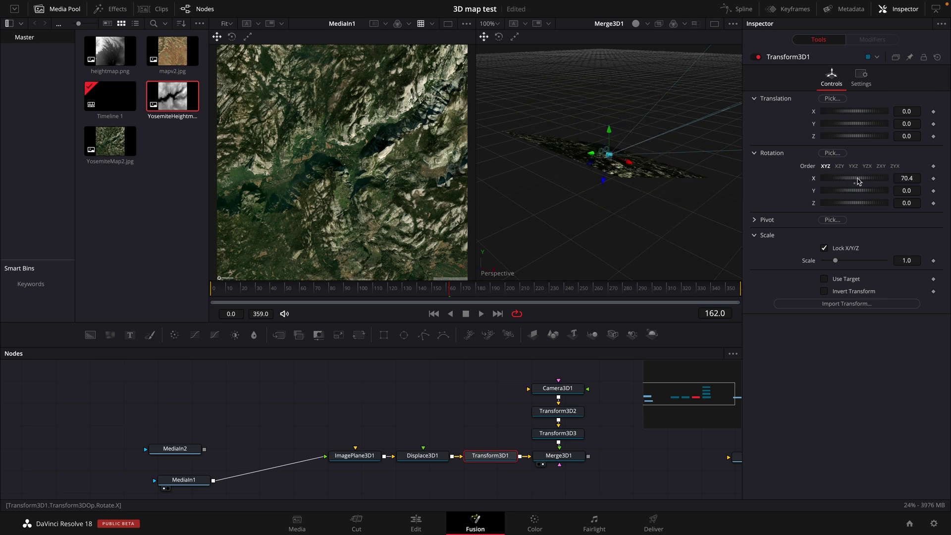
pyautogui.write('90')
pyautogui.press('Tab')
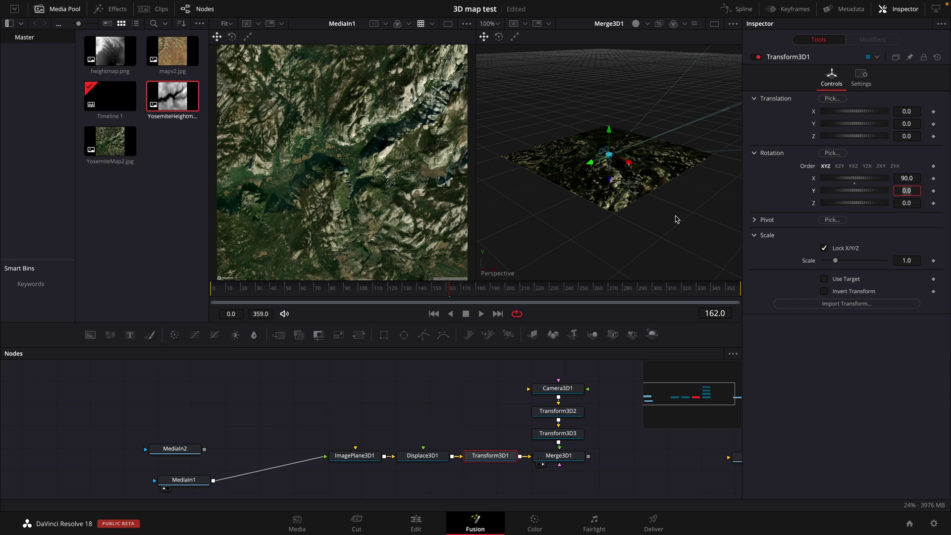
# Place the height map node MediaIn2 above Displace3D1, show it in the first viewer, and connect it to Displace3D1's displacement input.
pyautogui.moveTo(177, 449); pyautogui.dragTo(425, 390)
pyautogui.click(425, 389)
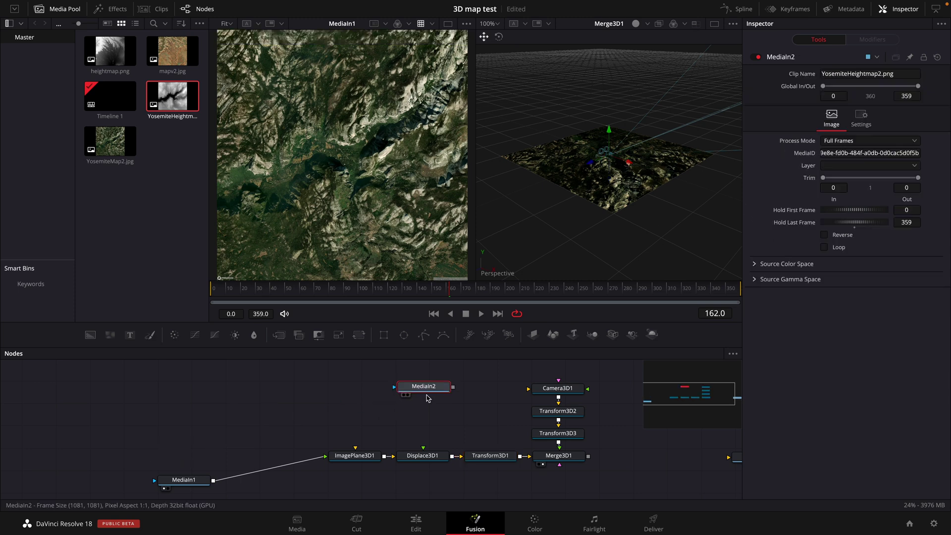
pyautogui.click(403, 395)
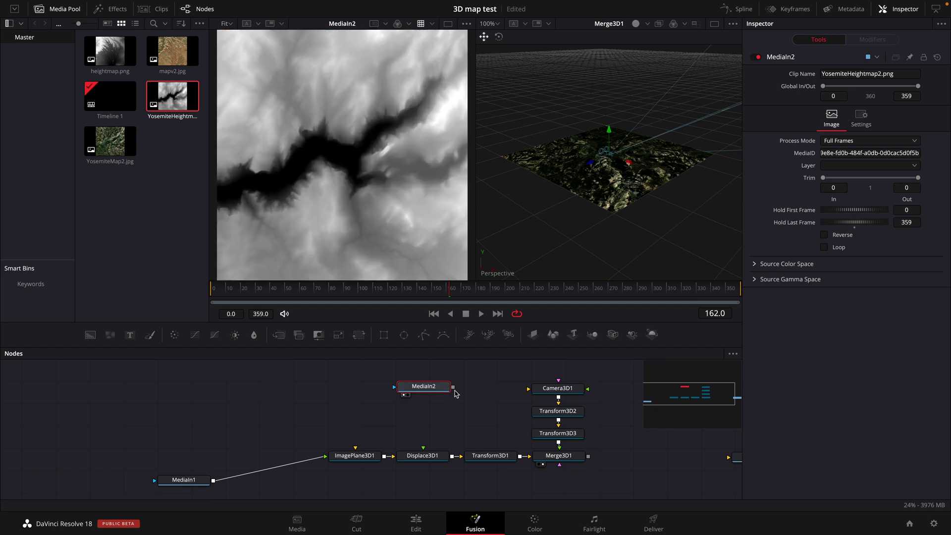
pyautogui.moveTo(453, 391); pyautogui.dragTo(422, 456)
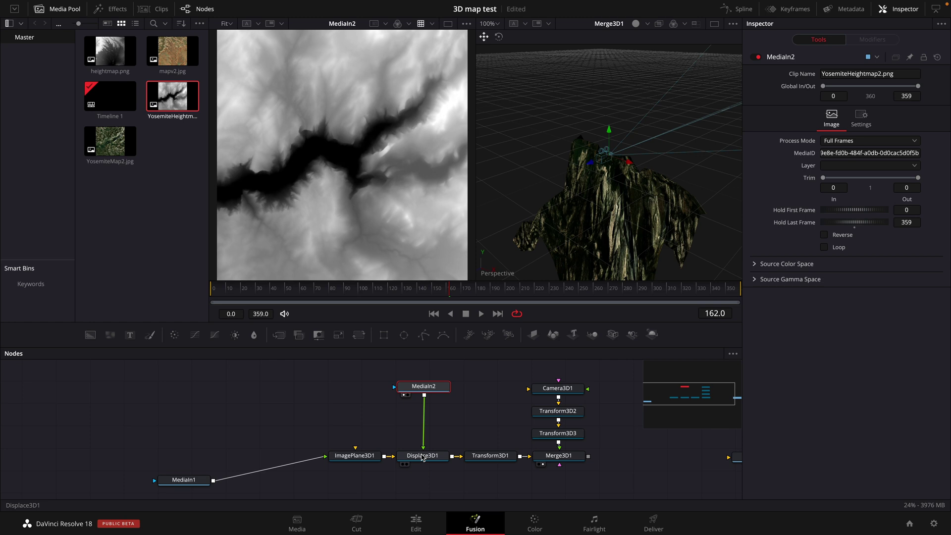
pyautogui.moveTo(544, 227); pyautogui.dragTo(560, 212)
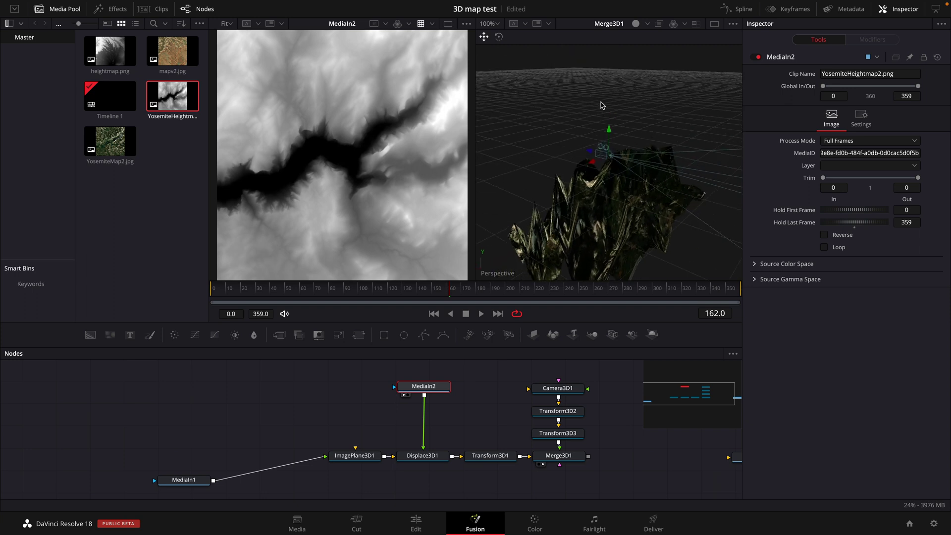
pyautogui.moveTo(590, 179); pyautogui.dragTo(592, 180)
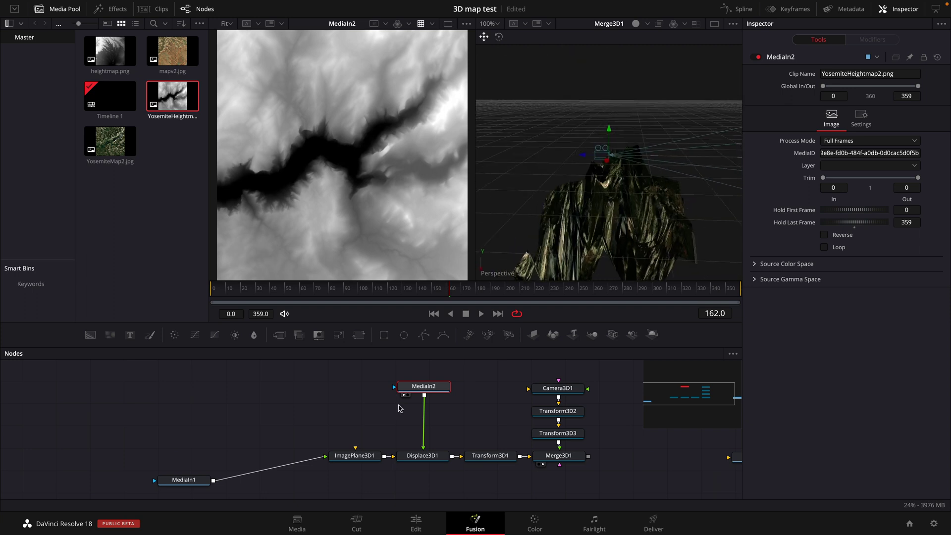
# Set Transform3D1's X rotation to -90 degrees to turn the terrain right side up.
pyautogui.click(489, 455)
pyautogui.click(905, 179)
pyautogui.write('-90')
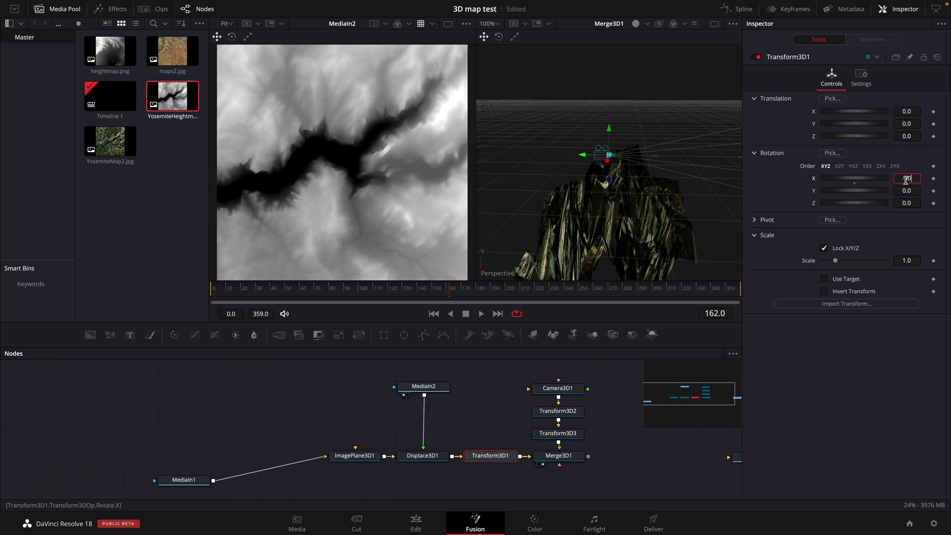
pyautogui.press('Tab')
pyautogui.moveTo(595, 138); pyautogui.dragTo(596, 138)
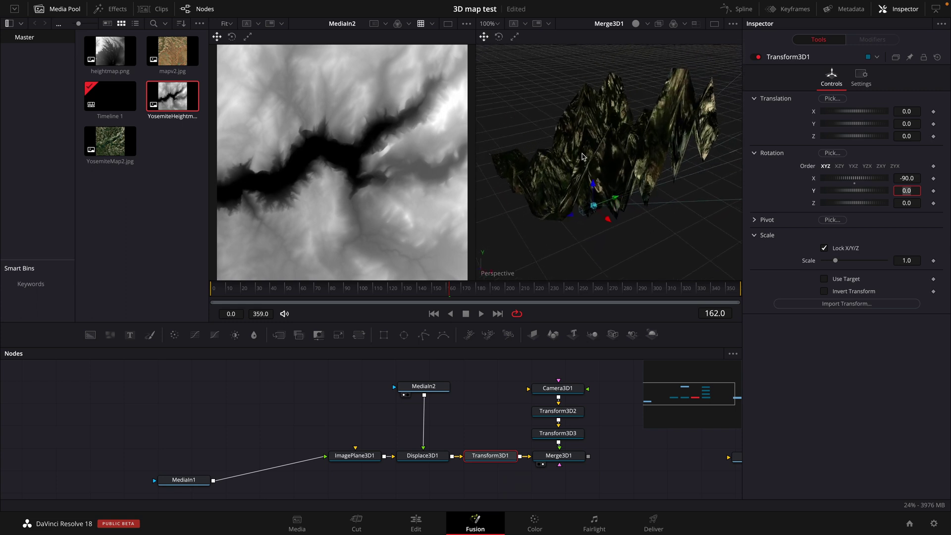
# Set ImagePlane3D1's subdivisions to 500.
pyautogui.click(353, 456)
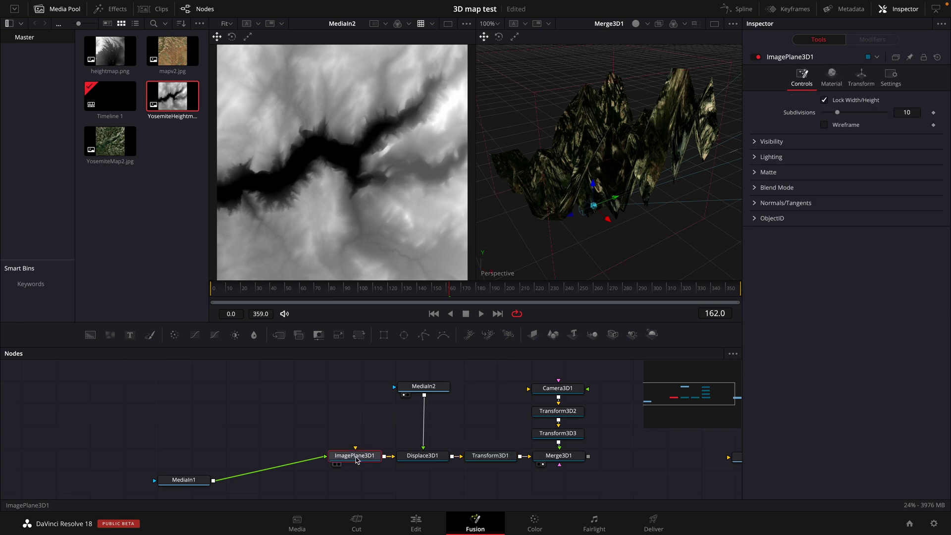
pyautogui.click(908, 112)
pyautogui.write('500')
pyautogui.press('Return')
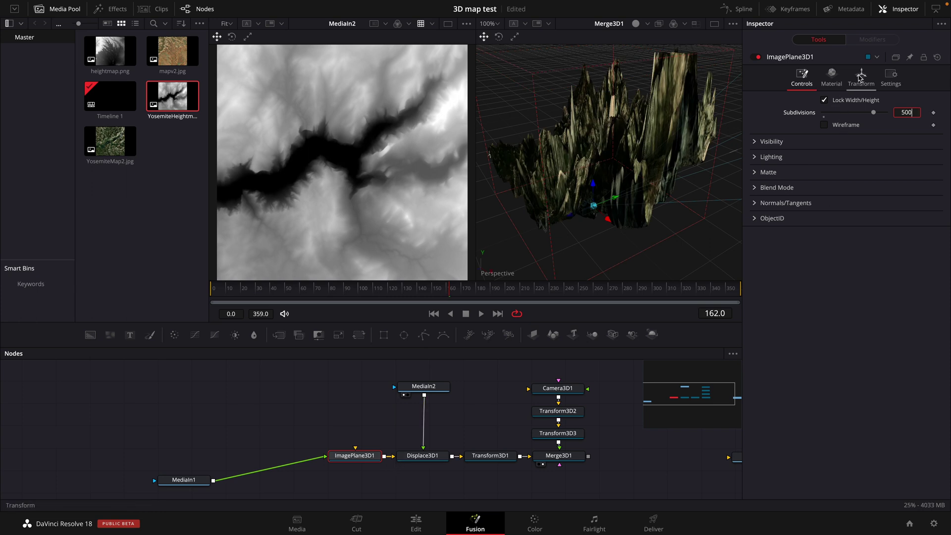
# Set ImagePlane3D1's transform scale to 10 with the axes locked together.
pyautogui.click(860, 78)
pyautogui.click(906, 260)
pyautogui.press('Return')
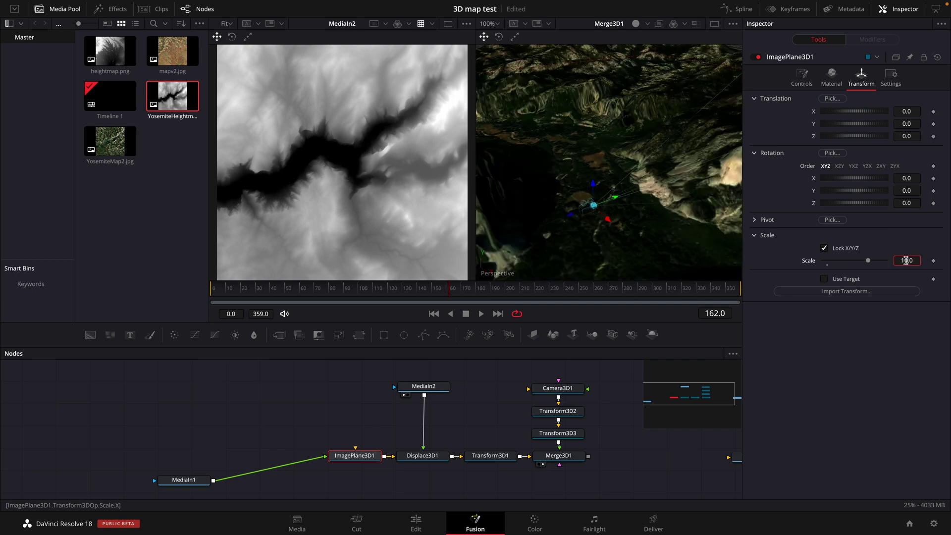
pyautogui.scroll(-5, 599, 172)
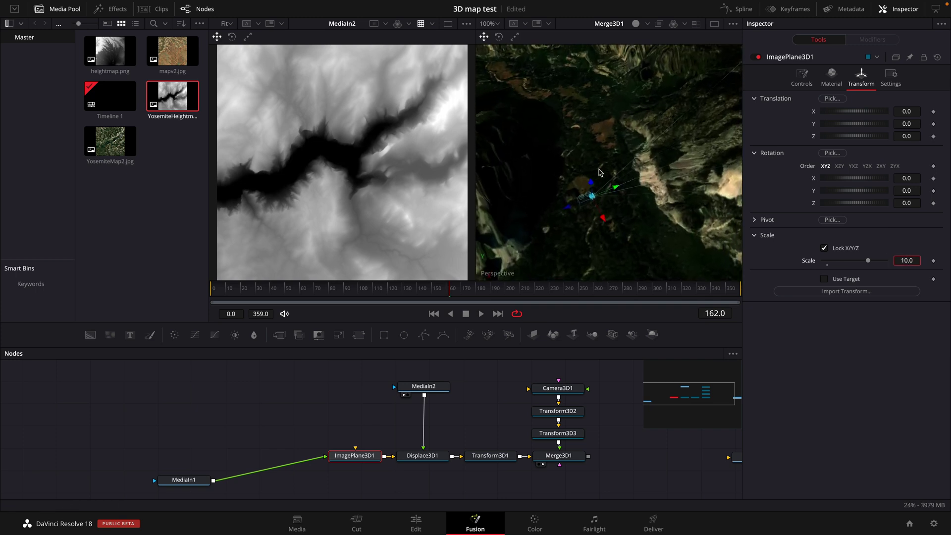
pyautogui.scroll(-6, 600, 173)
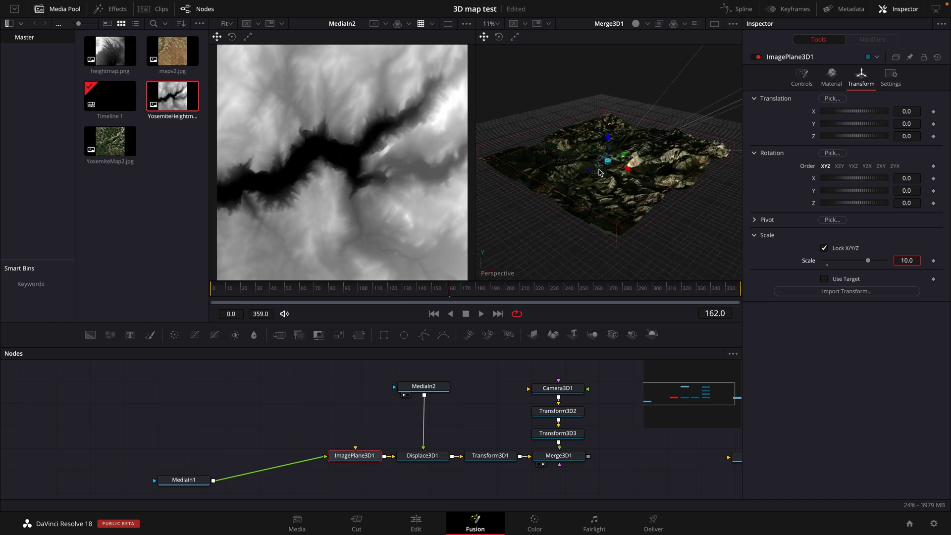
pyautogui.scroll(5, 599, 172)
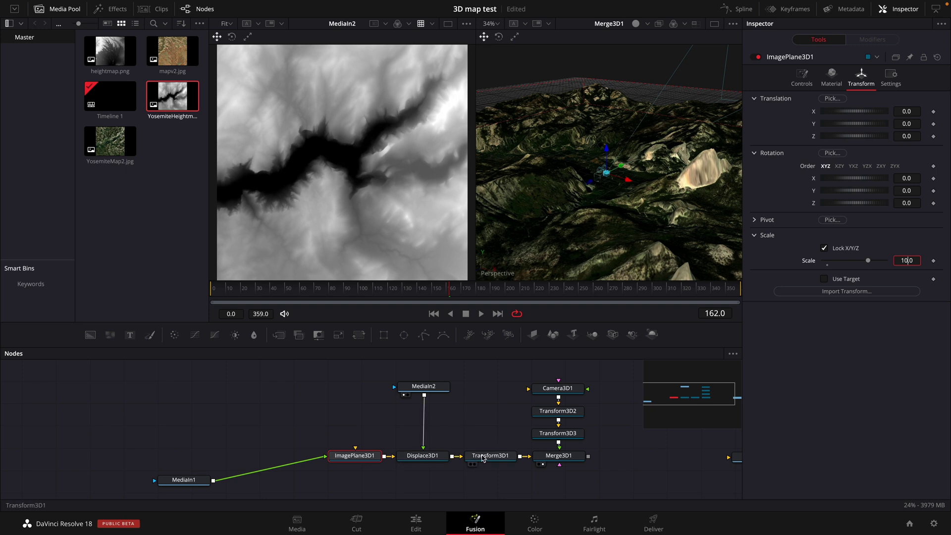
pyautogui.click(422, 455)
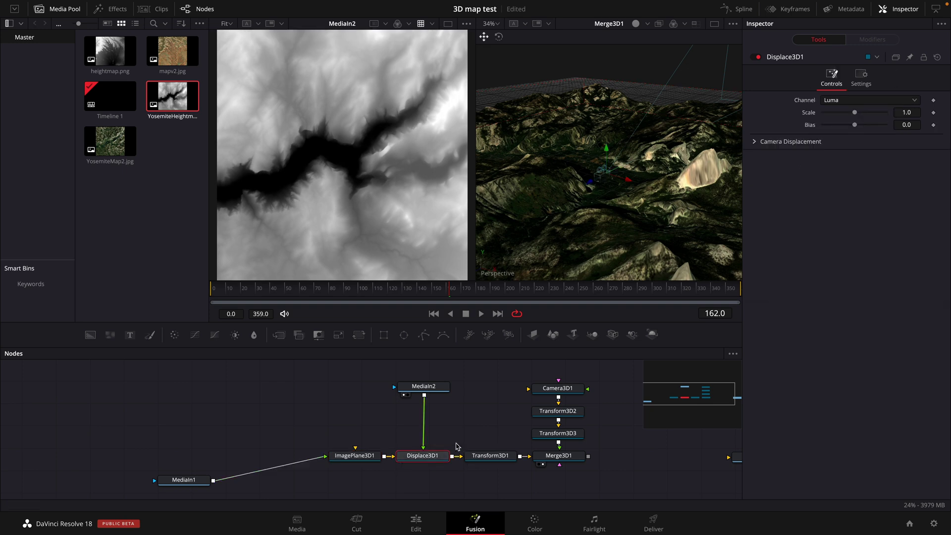
pyautogui.click(355, 458)
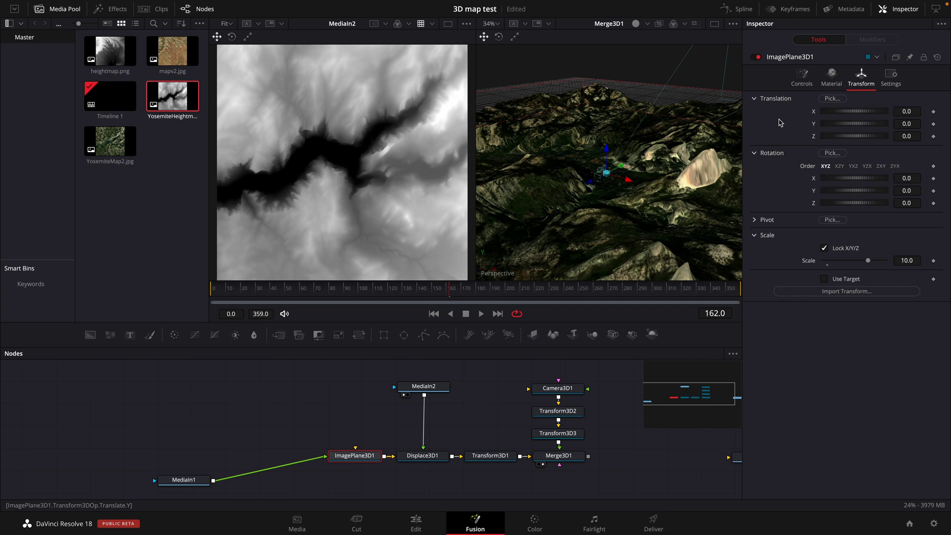
pyautogui.click(803, 75)
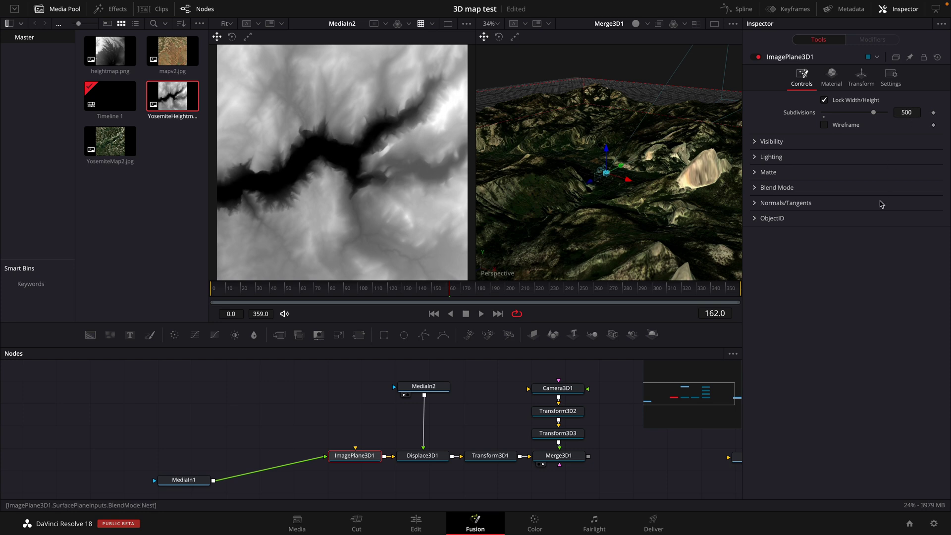
# Move MediaIn1 level with ImagePlane3D1 and lower MediaIn2 closer to Displace3D1.
pyautogui.hscroll(1, 447, 419)
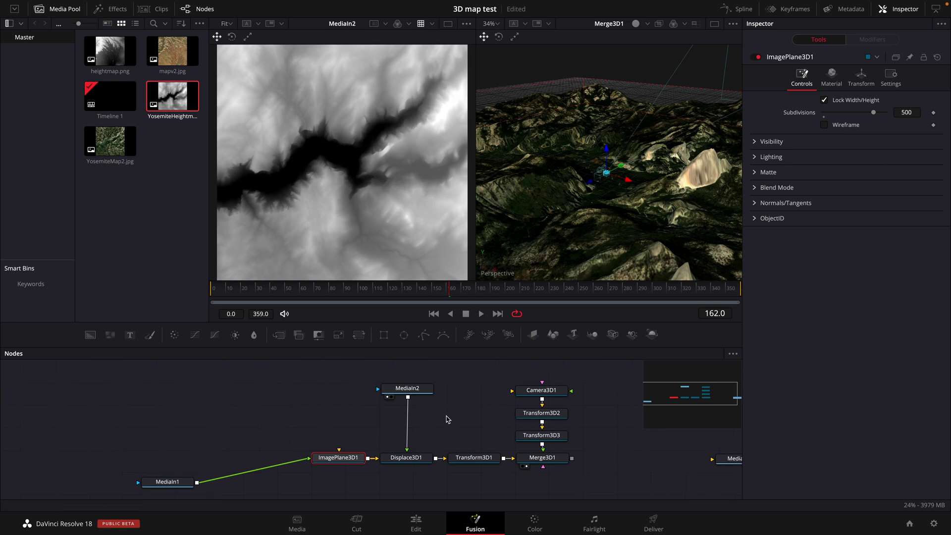
pyautogui.moveTo(170, 481); pyautogui.dragTo(189, 461)
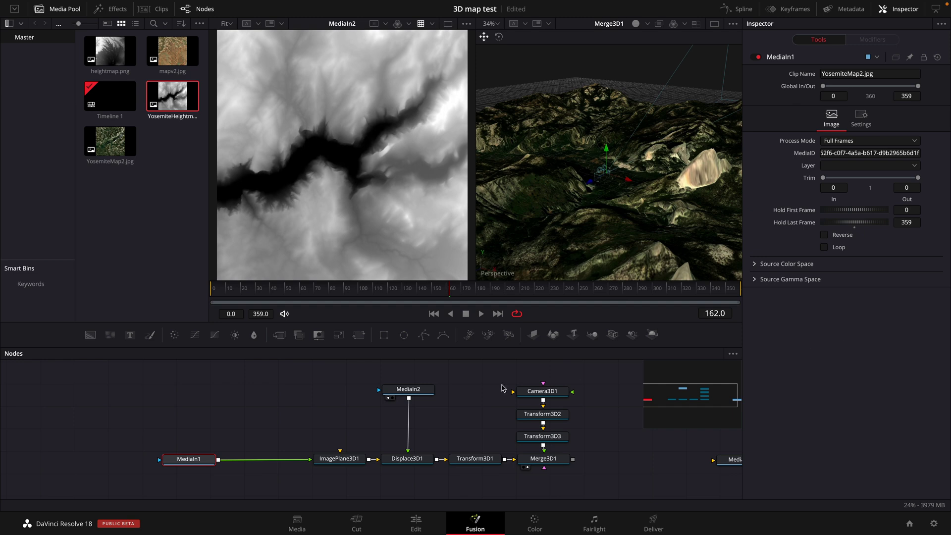
pyautogui.hscroll(5, 480, 398)
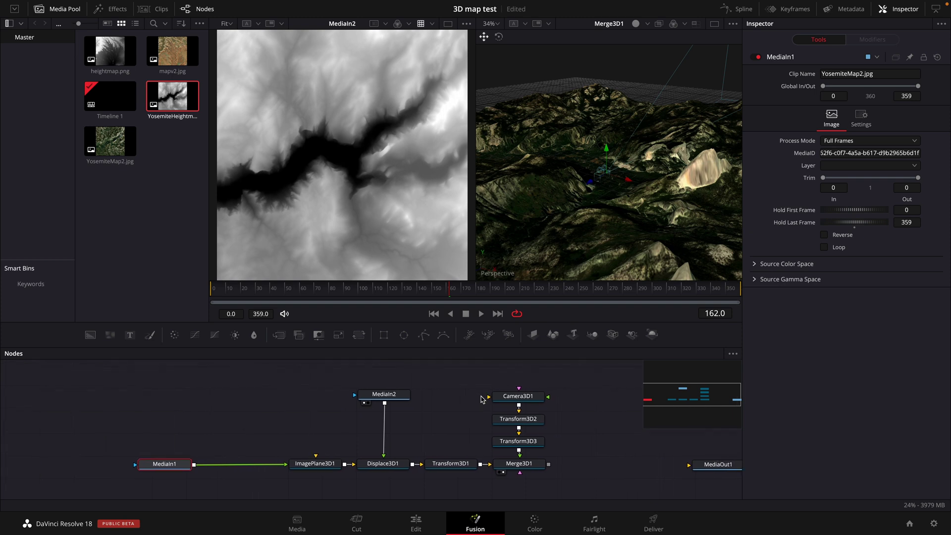
pyautogui.scroll(-5, 480, 399)
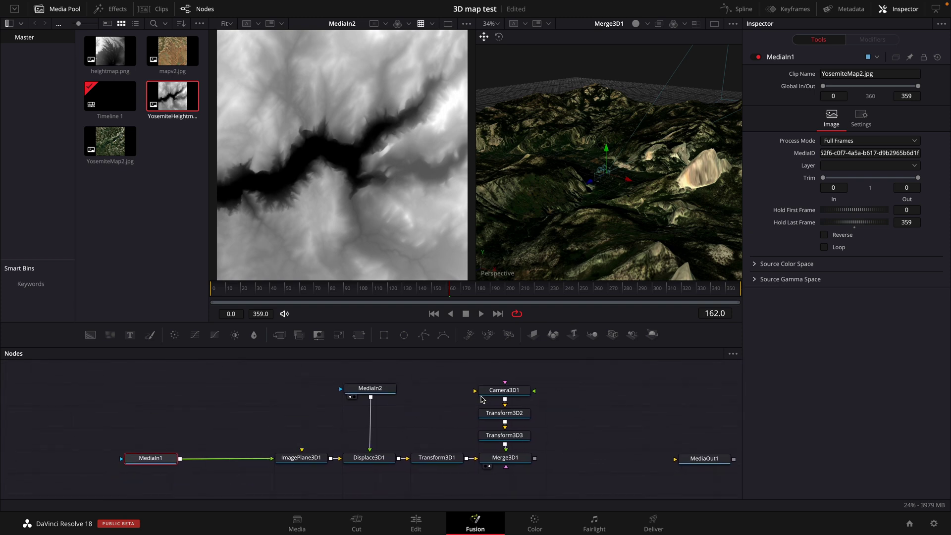
pyautogui.hscroll(3, 480, 398)
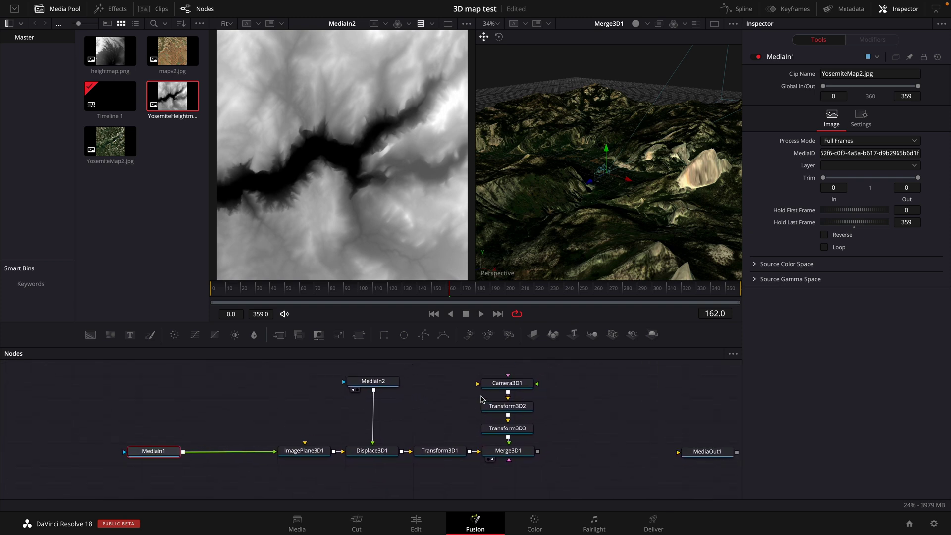
pyautogui.moveTo(384, 386); pyautogui.dragTo(384, 417)
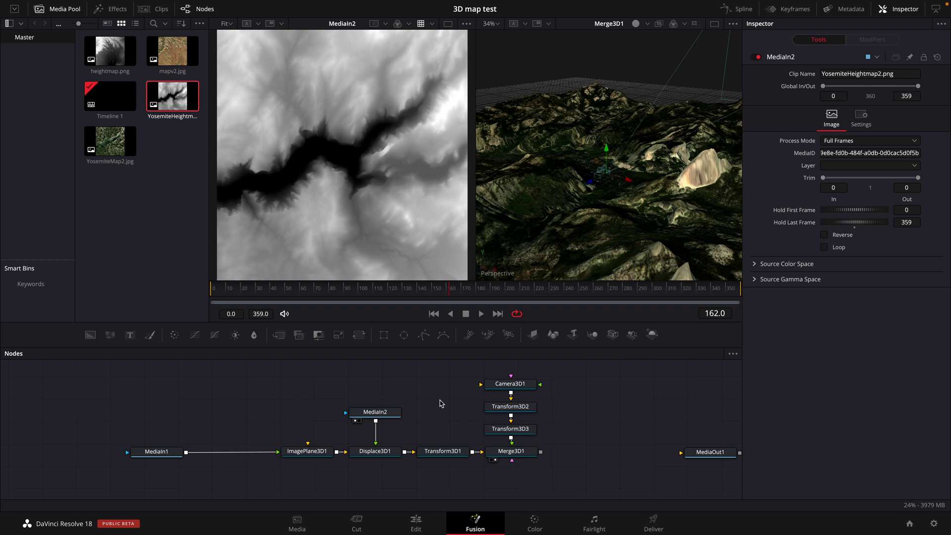
# Show MediaIn1's satellite map in the 2D viewer in place of the height map.
pyautogui.hscroll(-3, 441, 401)
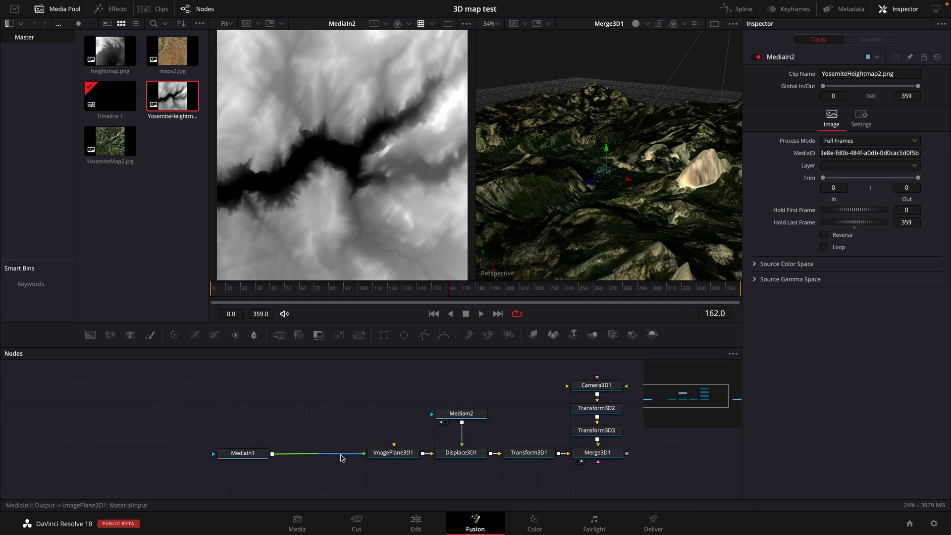
pyautogui.hscroll(1, 654, 446)
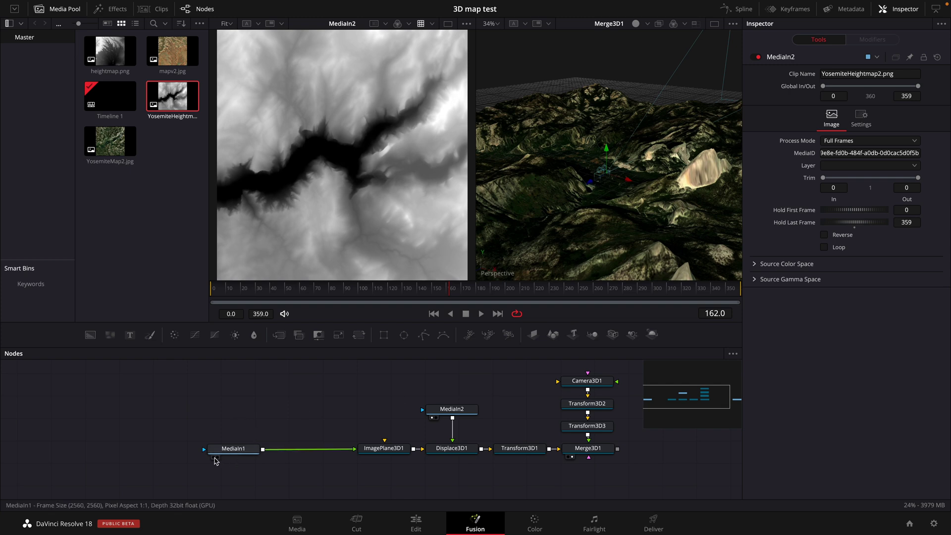
pyautogui.click(215, 457)
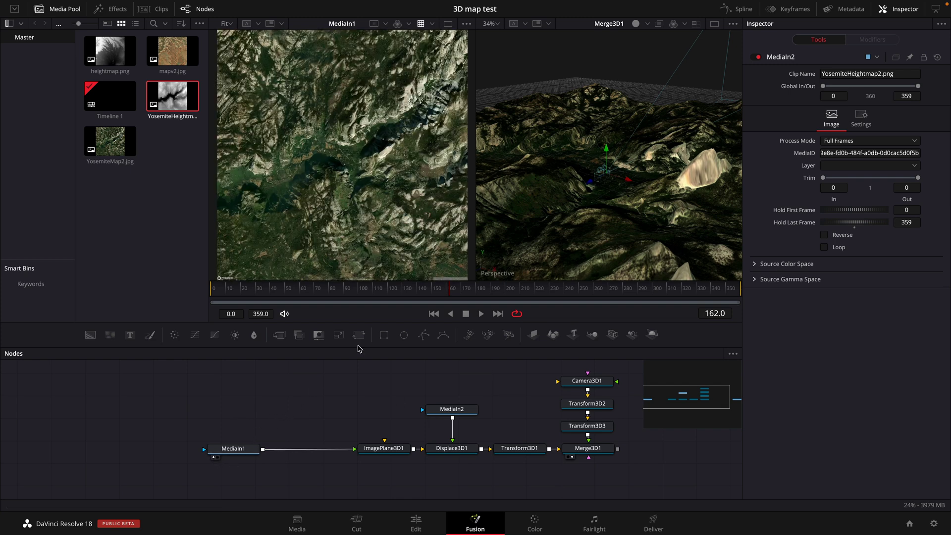
pyautogui.hscroll(1, 299, 415)
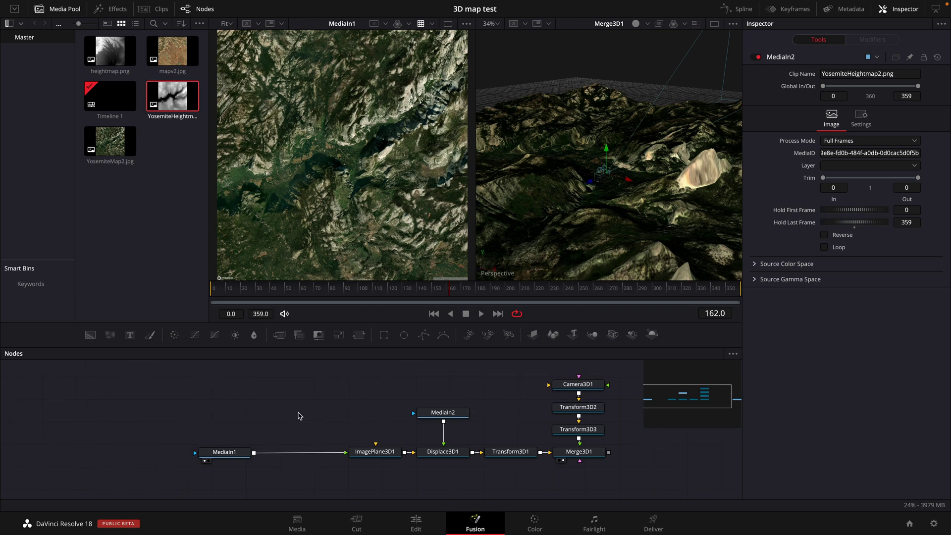
pyautogui.hscroll(-2, 300, 415)
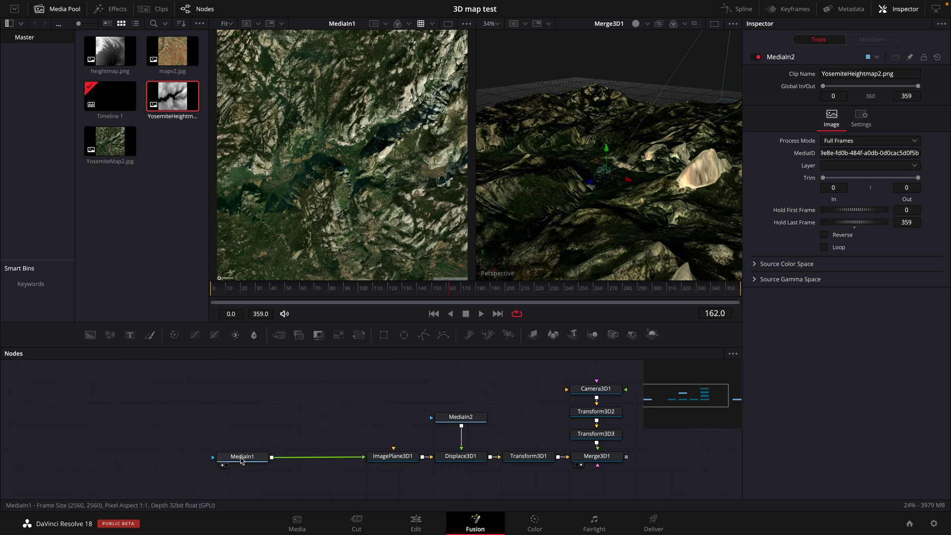
# Add a Background node merged over the satellite map at MediaIn1's output.
pyautogui.click(241, 459)
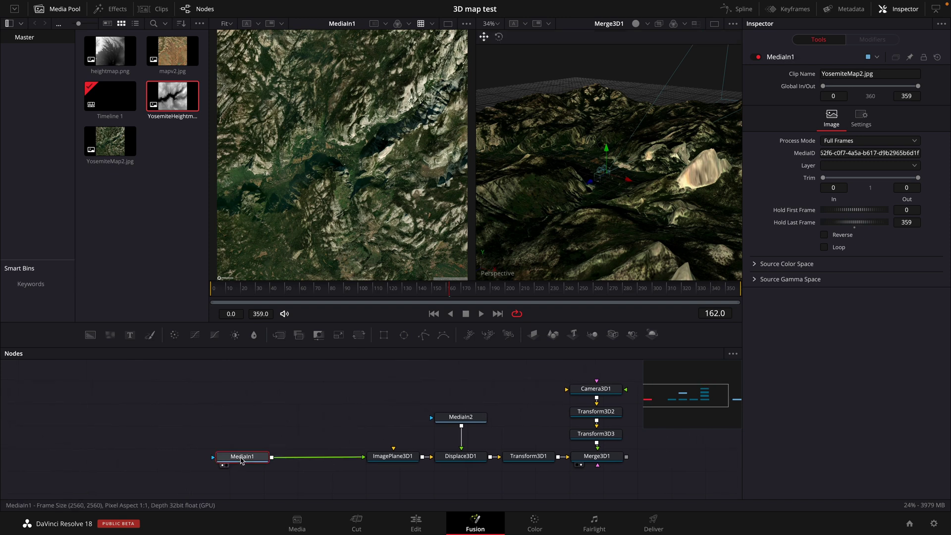
pyautogui.moveTo(244, 459); pyautogui.dragTo(239, 459)
pyautogui.hscroll(-6, 301, 443)
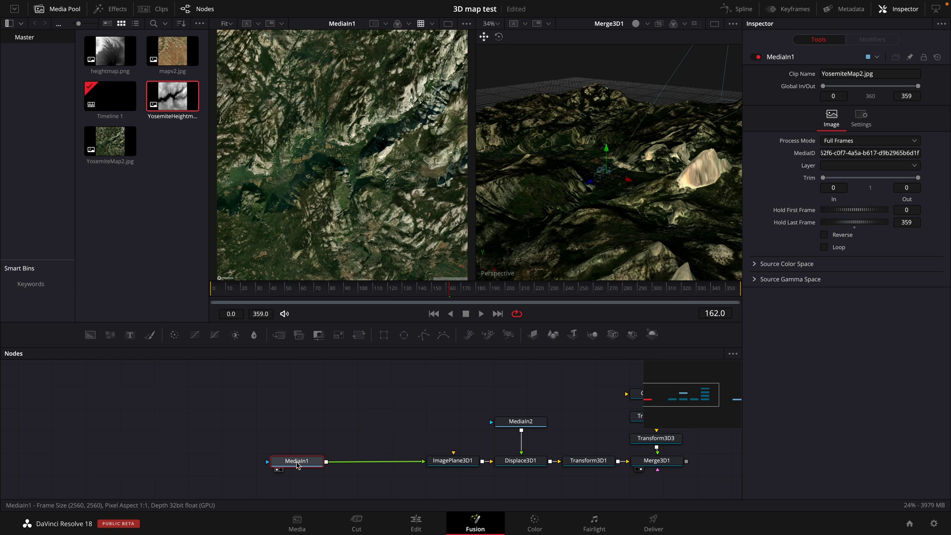
pyautogui.hotkey('shift', 'space')
pyautogui.write('bq')
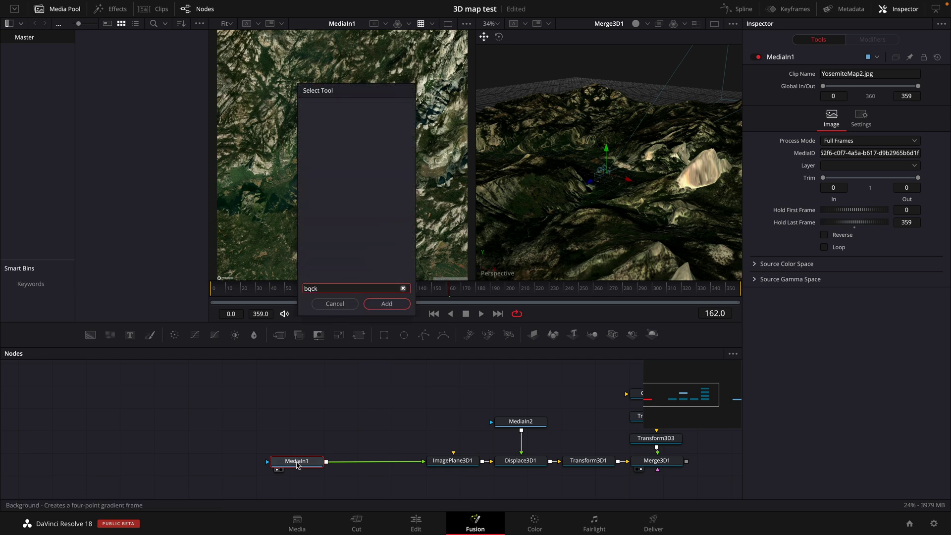
pyautogui.press('BackSpace')
pyautogui.write('ac')
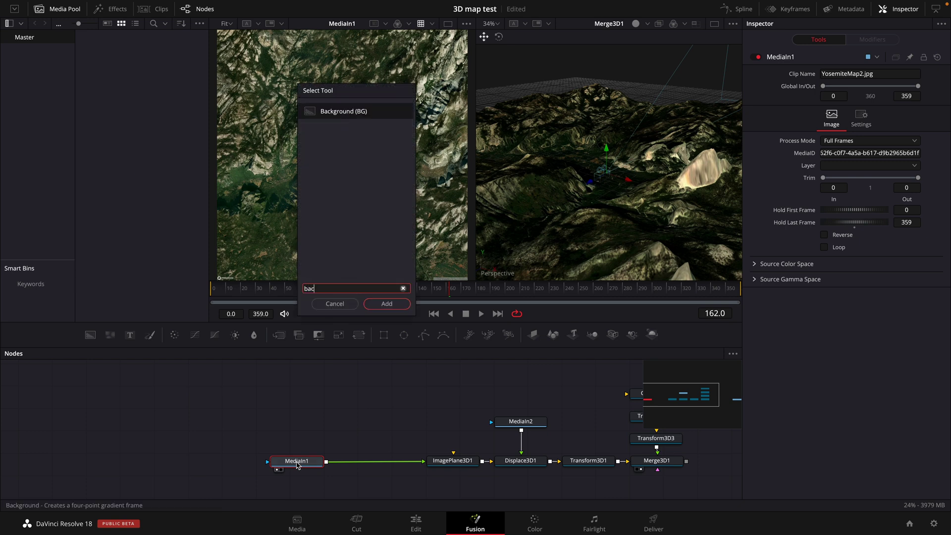
pyautogui.press('Return')
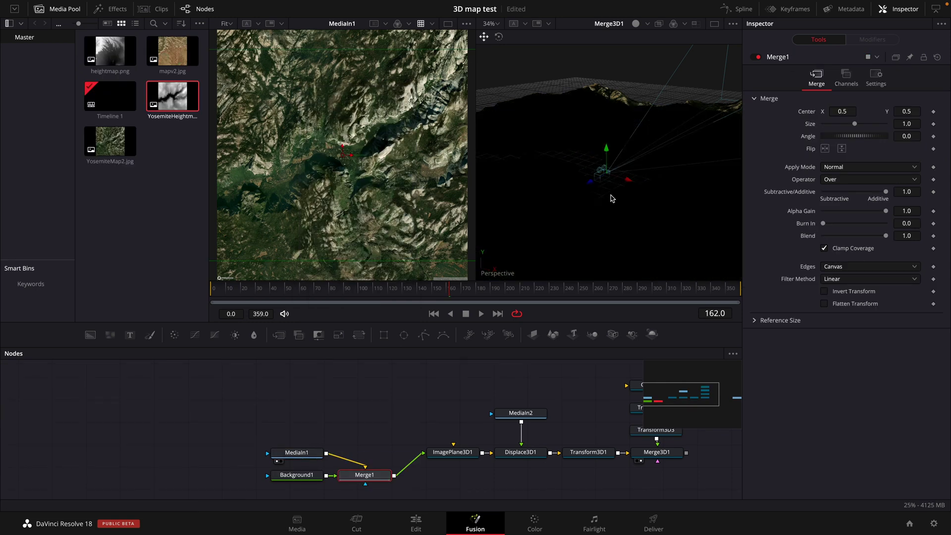
# Open the image size settings of the Background1 node.
pyautogui.scroll(-8, 612, 198)
pyautogui.scroll(-2, 611, 200)
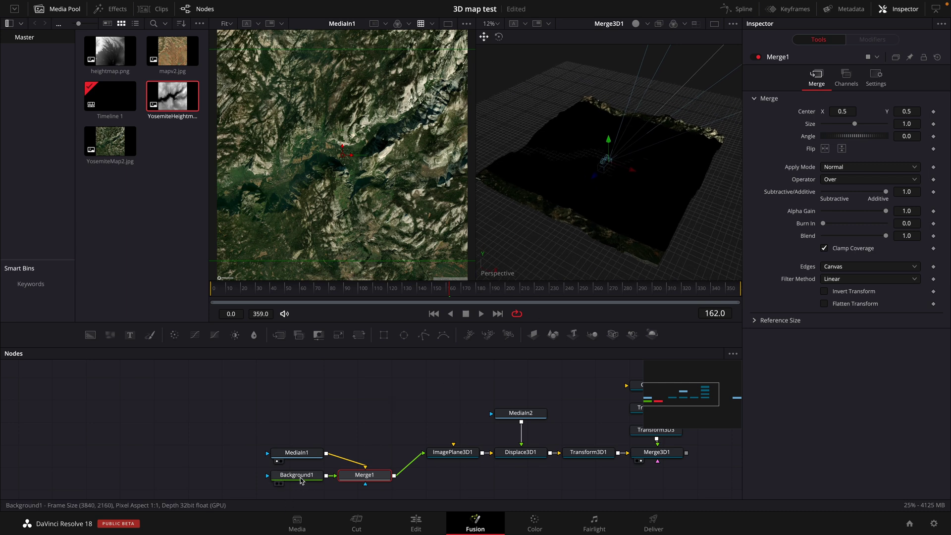
pyautogui.click(301, 478)
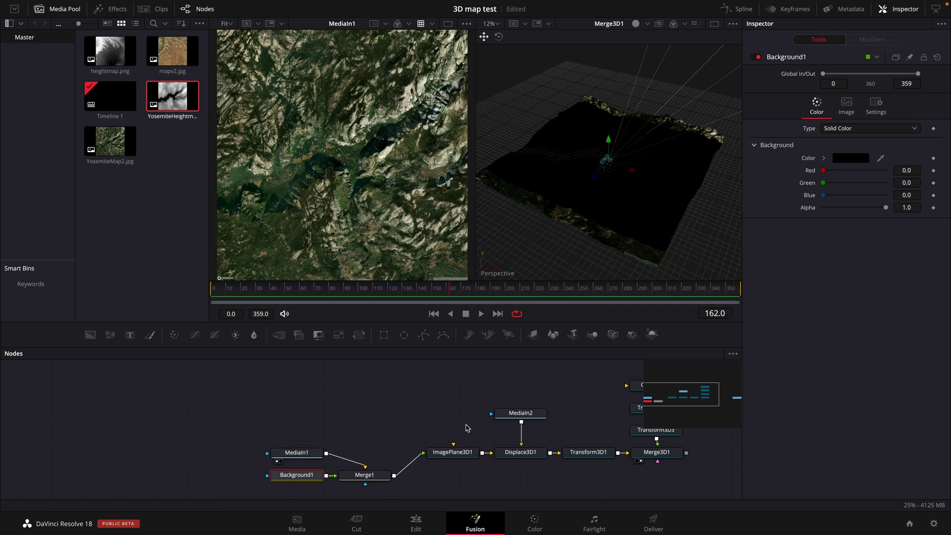
pyautogui.click(846, 105)
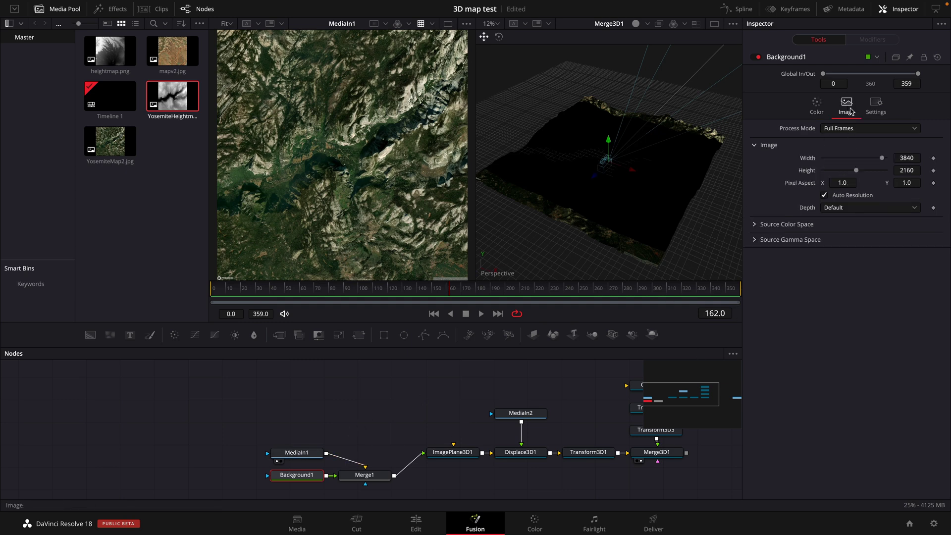
# Try to set Background1's width to 2560 while Auto Resolution is still enabled.
pyautogui.click(906, 158)
pyautogui.press('BackSpace')
pyautogui.write('2560')
pyautogui.press('Tab')
pyautogui.write('2')
pyautogui.press('Tab')
pyautogui.press('Return')
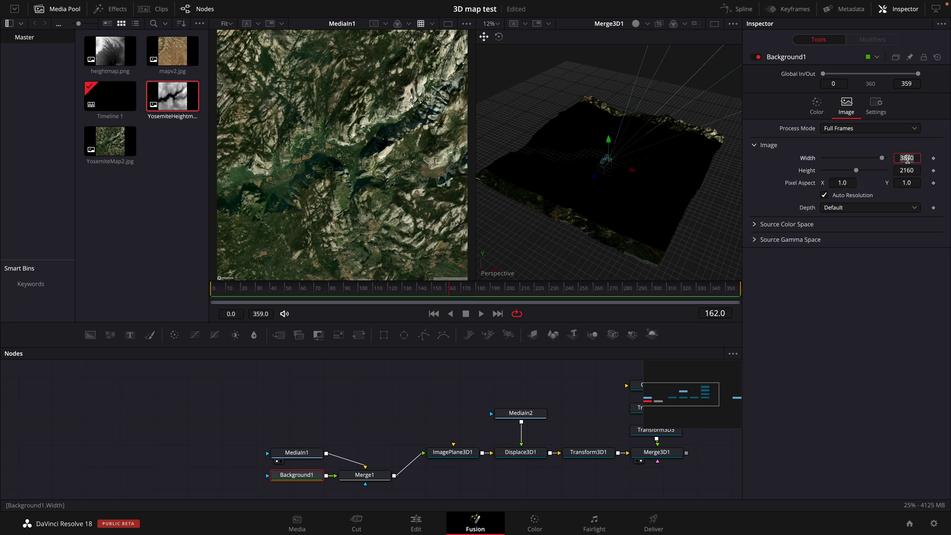
# Turn off Auto Resolution for Background1 and set its width and height to 2560.
pyautogui.click(824, 195)
pyautogui.click(908, 157)
pyautogui.write('2560')
pyautogui.press('Tab')
pyautogui.write('2')
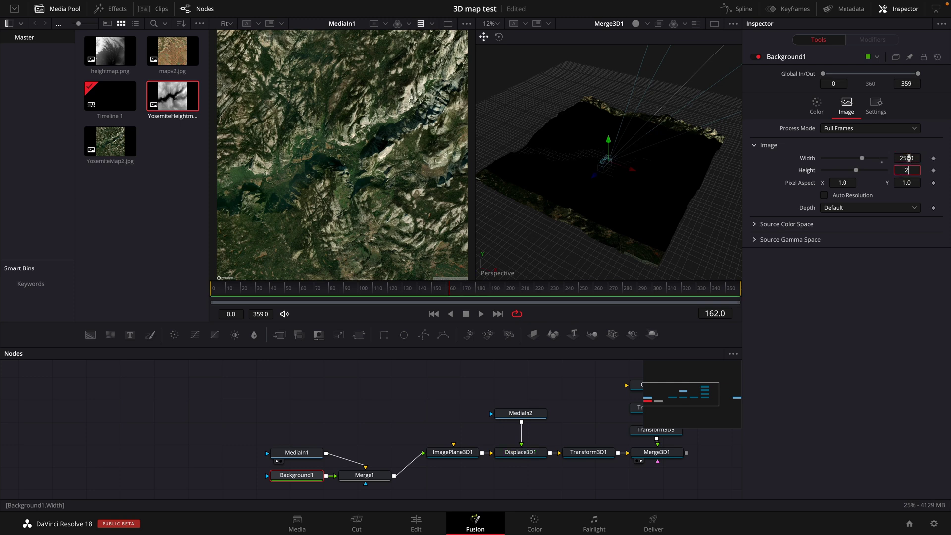
pyautogui.press('Tab')
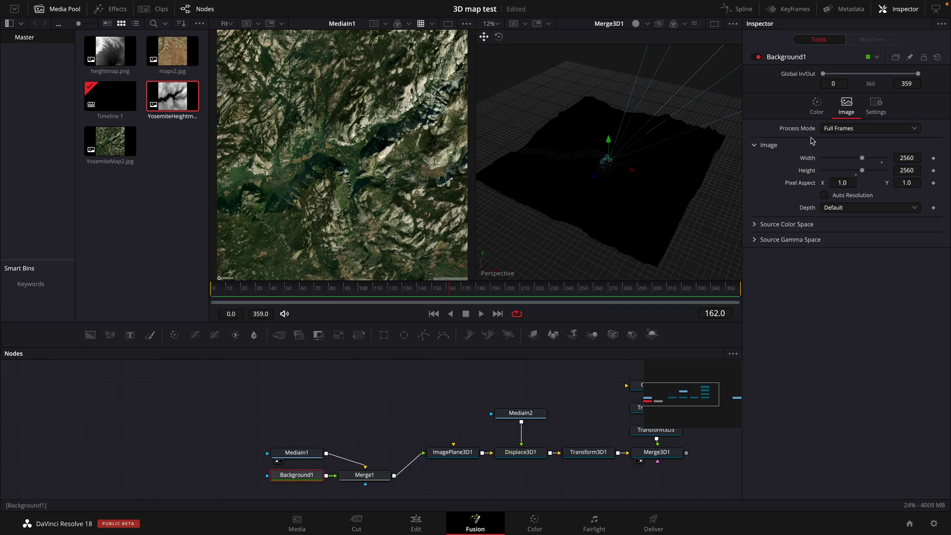
# Give Background1 an orange colour with red at 0.89 and green at 0.559.
pyautogui.click(817, 109)
pyautogui.moveTo(824, 171); pyautogui.dragTo(879, 170)
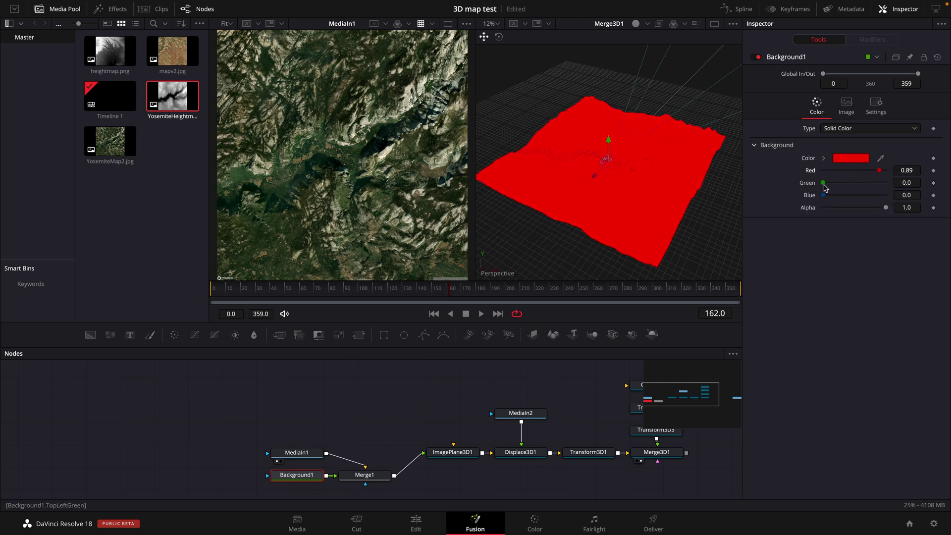
pyautogui.moveTo(824, 183); pyautogui.dragTo(859, 183)
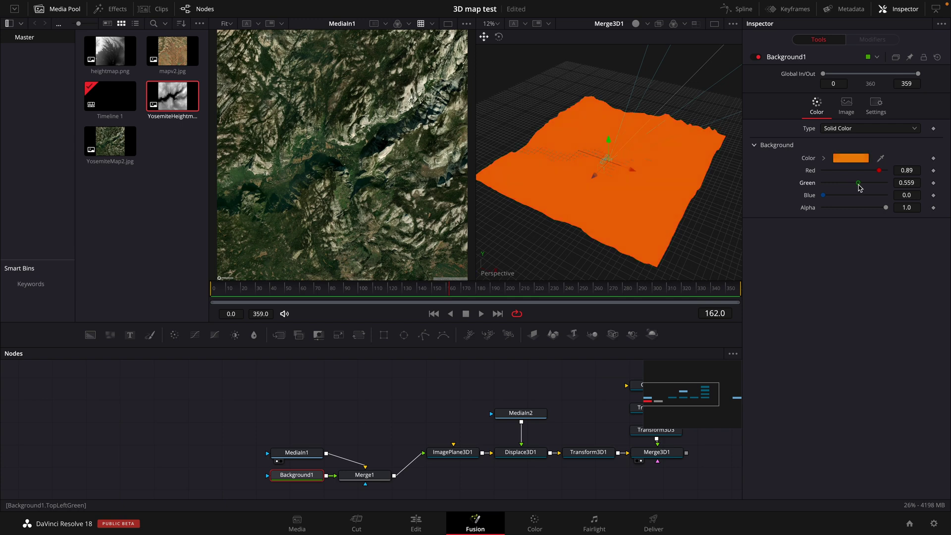
pyautogui.click(856, 159)
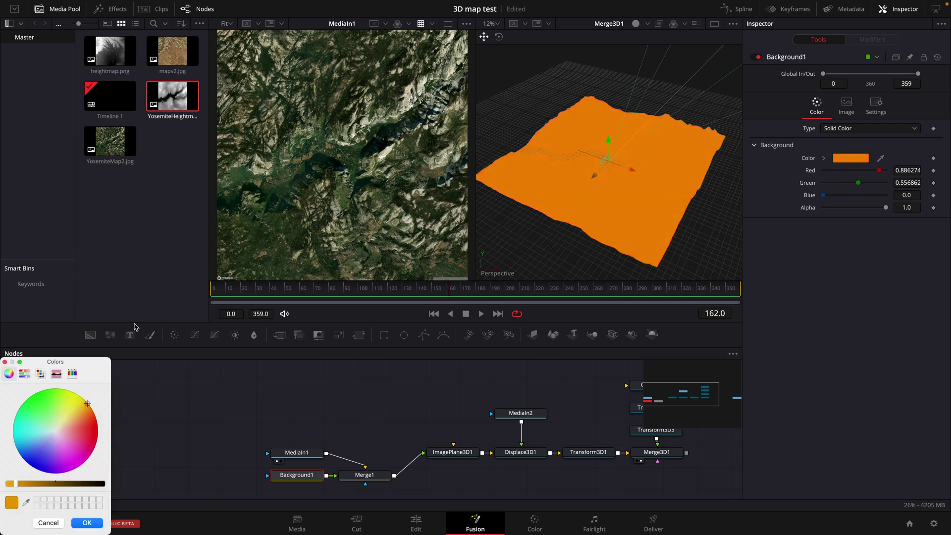
pyautogui.moveTo(82, 377); pyautogui.dragTo(309, 280)
pyautogui.click(307, 314)
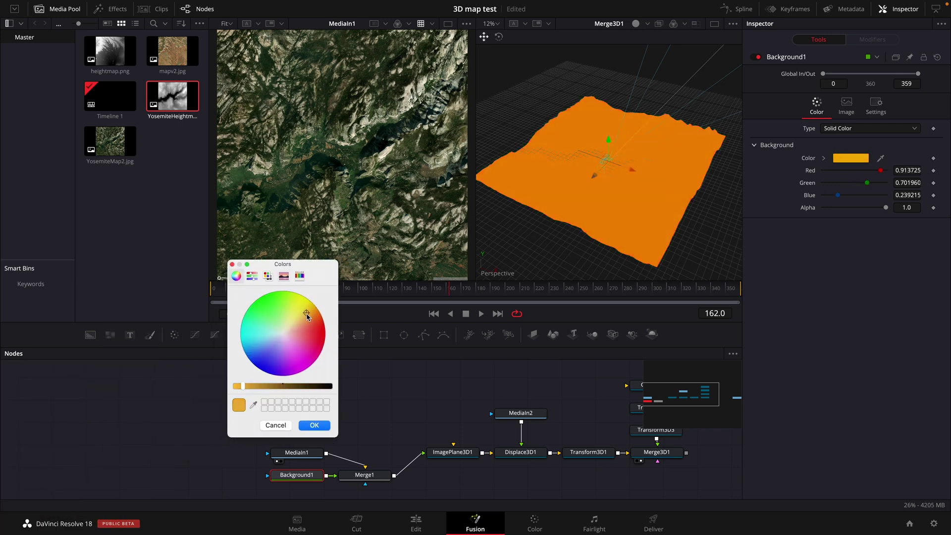
pyautogui.moveTo(307, 313); pyautogui.dragTo(305, 304)
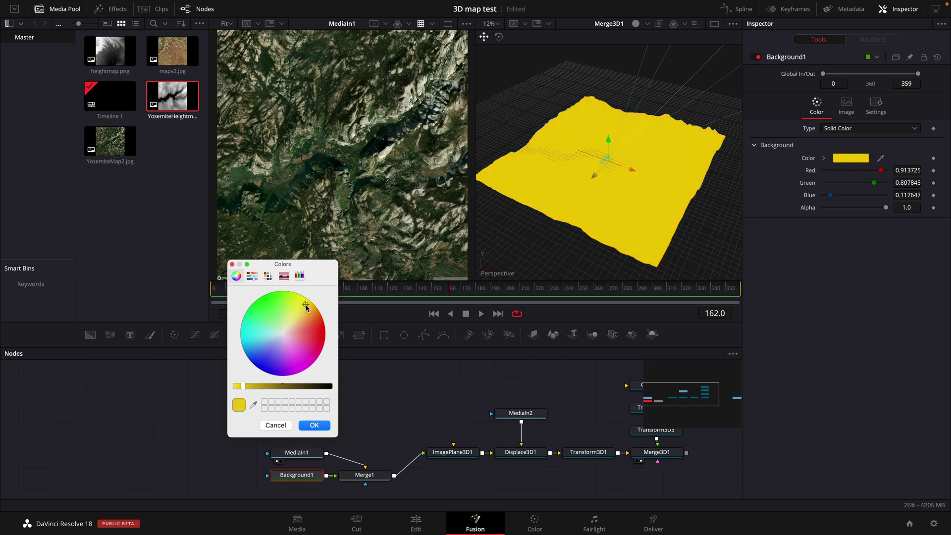
pyautogui.click(233, 266)
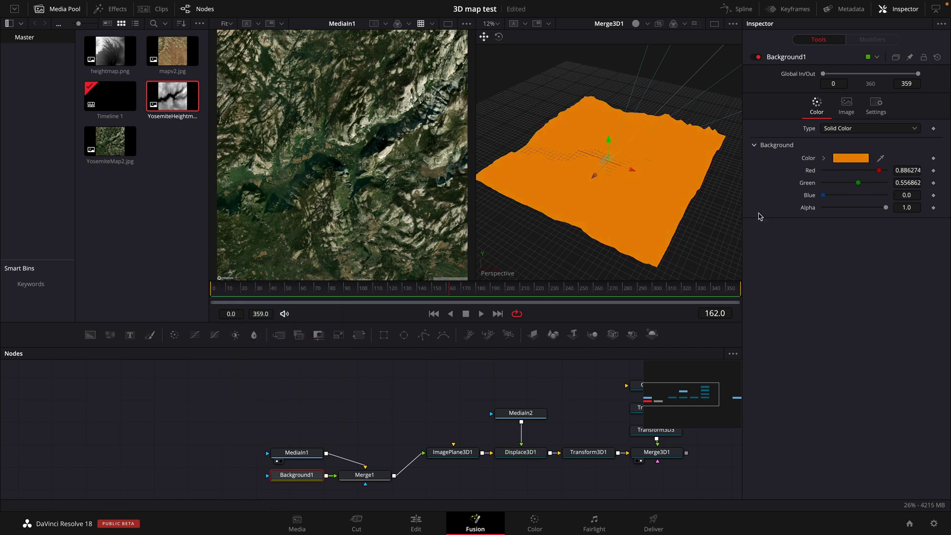
# Change Background1's colour to yellow, with red about 0.91, green about 0.85 and blue about 0.22.
pyautogui.click(849, 160)
pyautogui.click(304, 302)
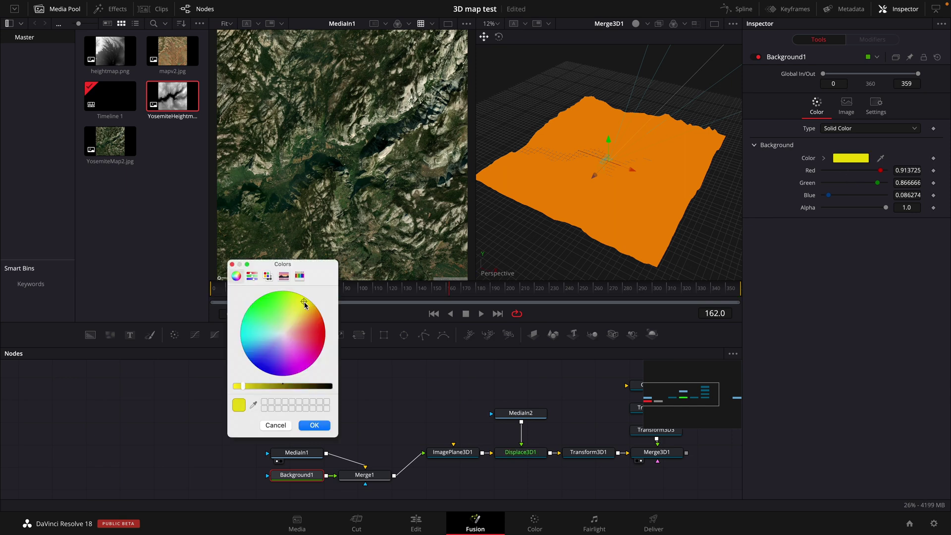
pyautogui.click(302, 308)
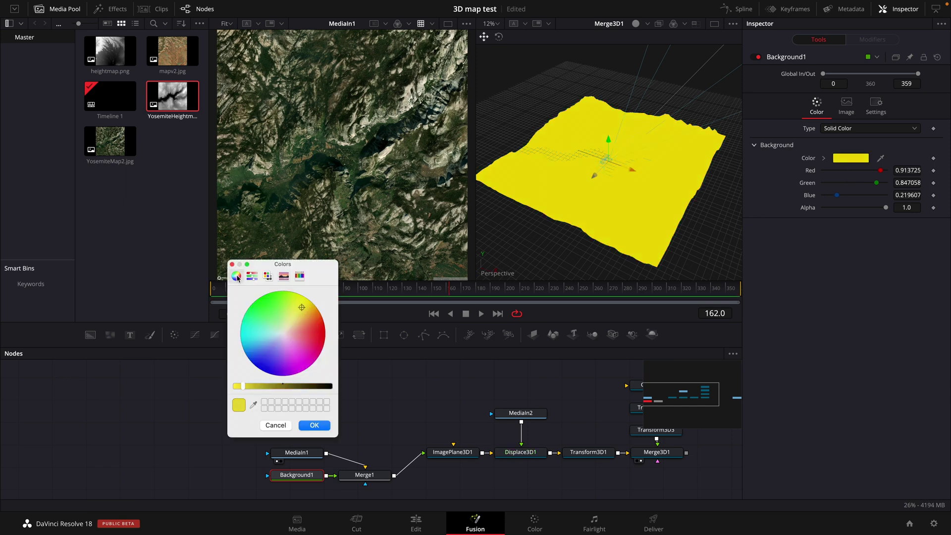
pyautogui.click(305, 425)
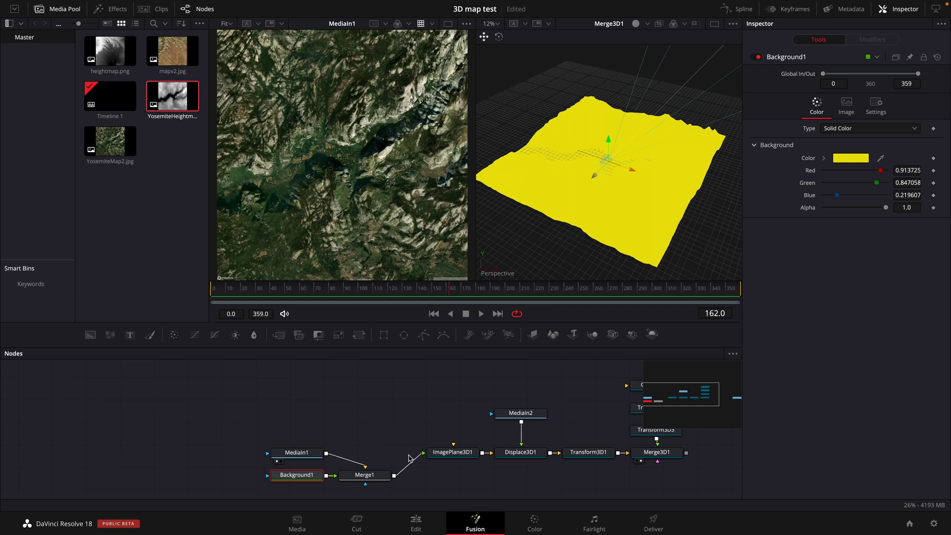
# Line up Merge1 and Background1 with ImagePlane3D1 and place MediaIn1 above Background1.
pyautogui.moveTo(365, 477); pyautogui.dragTo(373, 454)
pyautogui.click(302, 456)
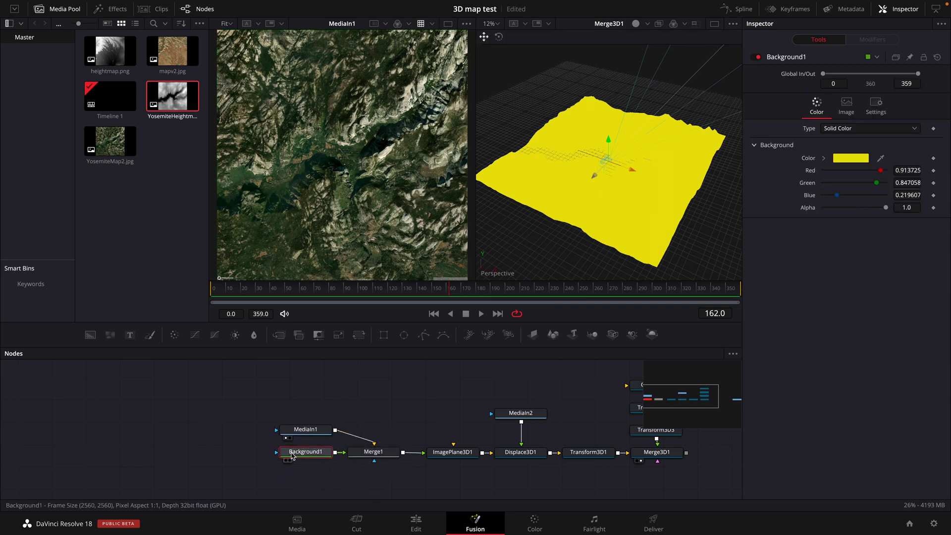
# Add a Polygon mask to Background1 and show Merge1 in the 2D viewer.
pyautogui.click(424, 336)
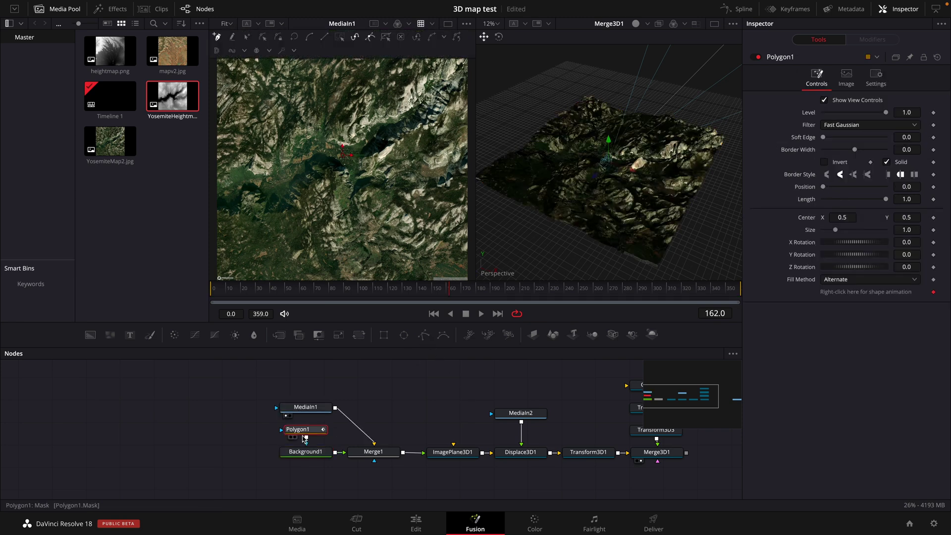
pyautogui.click(230, 25)
pyautogui.click(226, 36)
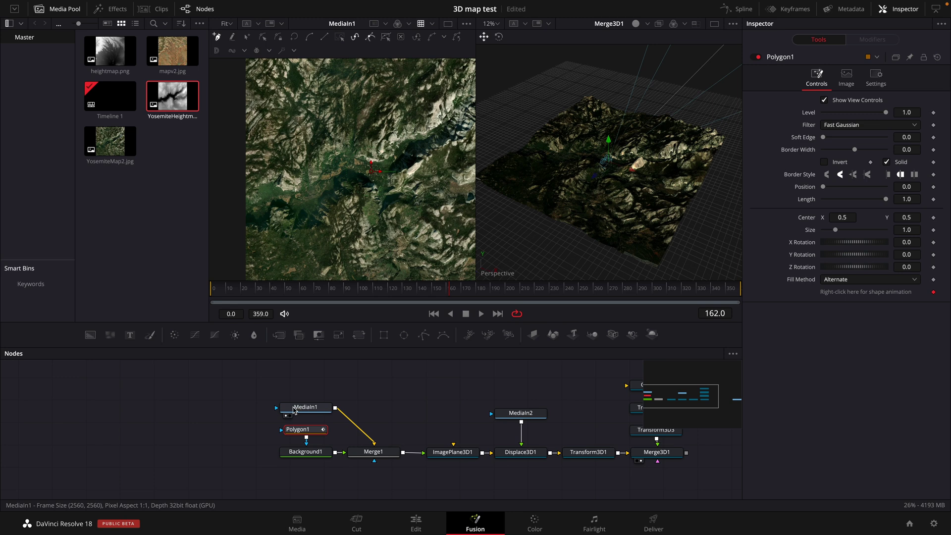
pyautogui.click(354, 460)
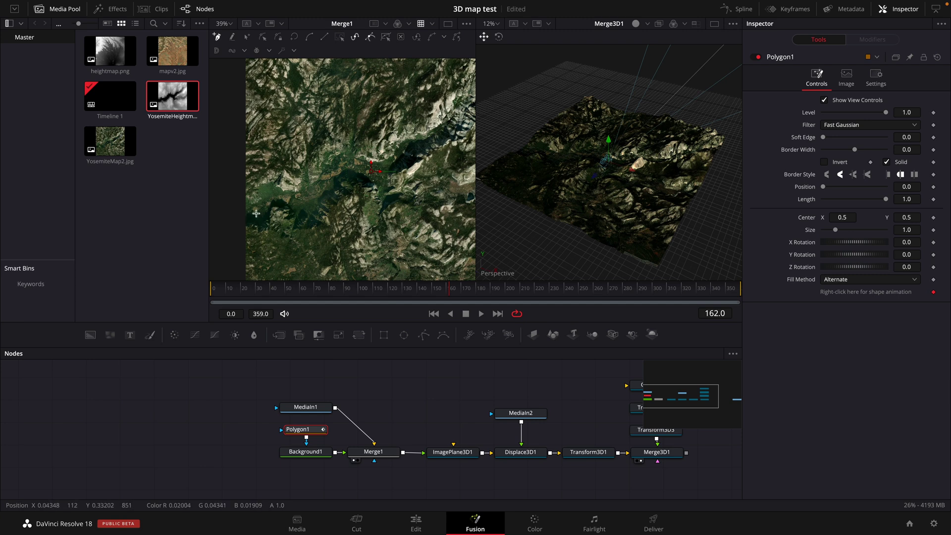
# Draw an open polygon path tracing the winding route along the valley floor, from the map's west edge into the southern side canyon.
pyautogui.scroll(10, 256, 214)
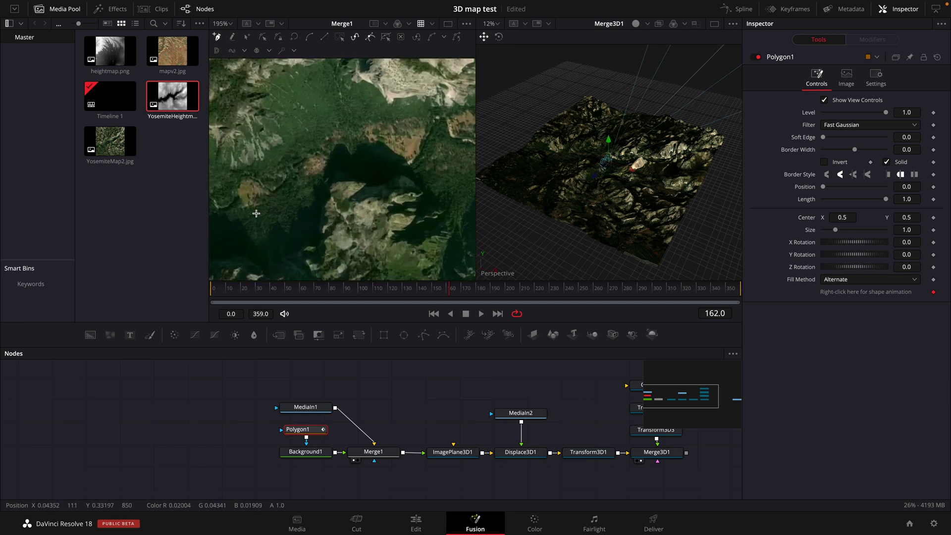
pyautogui.hscroll(-2, 255, 213)
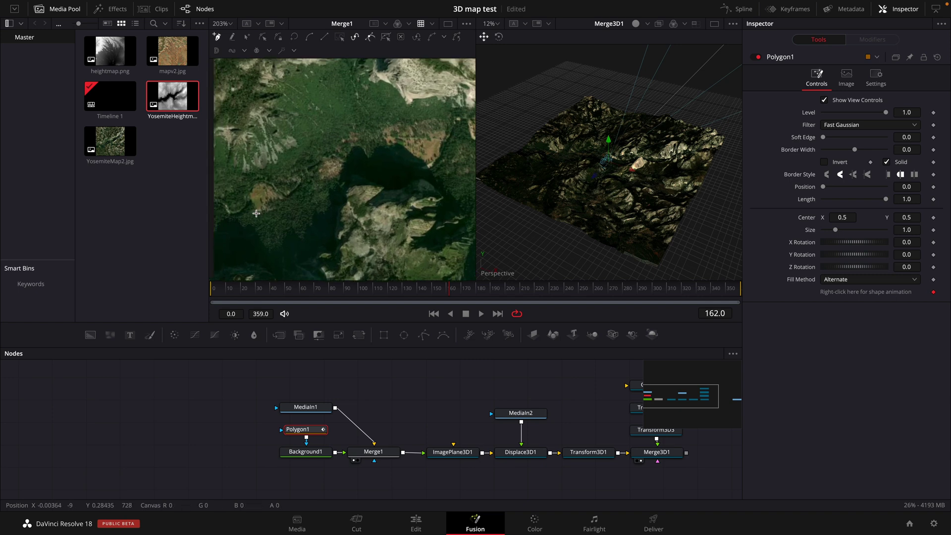
pyautogui.click(227, 203)
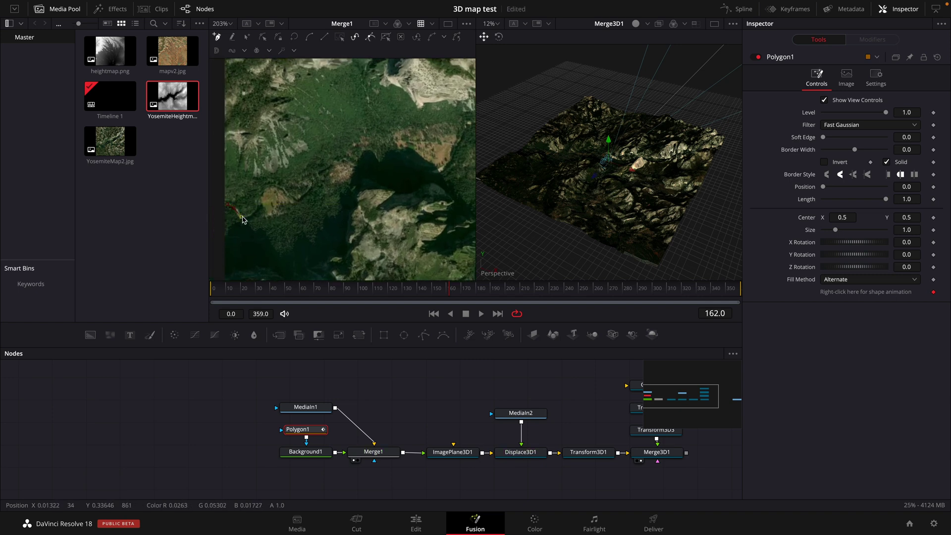
pyautogui.moveTo(249, 218); pyautogui.dragTo(258, 208)
pyautogui.moveTo(311, 192); pyautogui.dragTo(318, 173)
pyautogui.moveTo(358, 170)
pyautogui.mouseDown()
pyautogui.moveTo(441, 175)
pyautogui.moveTo(456, 150)
pyautogui.moveTo(332, 156)
pyautogui.moveTo(349, 147)
pyautogui.moveTo(373, 170)
pyautogui.moveTo(430, 164)
pyautogui.moveTo(374, 168)
pyautogui.moveTo(435, 151)
pyautogui.moveTo(430, 108)
pyautogui.moveTo(446, 81)
pyautogui.moveTo(324, 146)
pyautogui.moveTo(411, 87)
pyautogui.moveTo(336, 145)
pyautogui.moveTo(410, 153)
pyautogui.moveTo(440, 172)
pyautogui.moveTo(308, 168)
pyautogui.moveTo(303, 136)
pyautogui.moveTo(316, 122)
pyautogui.moveTo(358, 171)
pyautogui.moveTo(399, 197)
pyautogui.moveTo(397, 229)
pyautogui.mouseUp()
pyautogui.scroll(2, 368, 228)
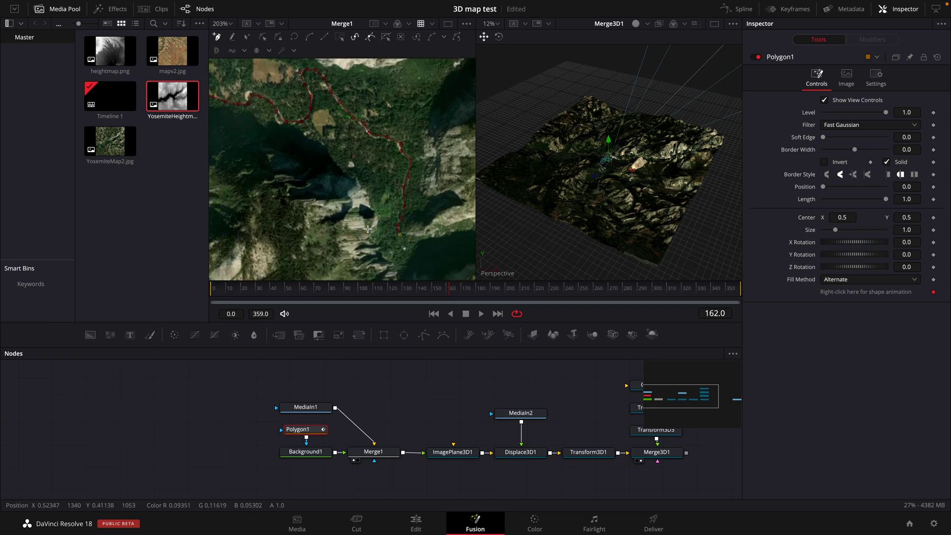
pyautogui.scroll(-6, 312, 221)
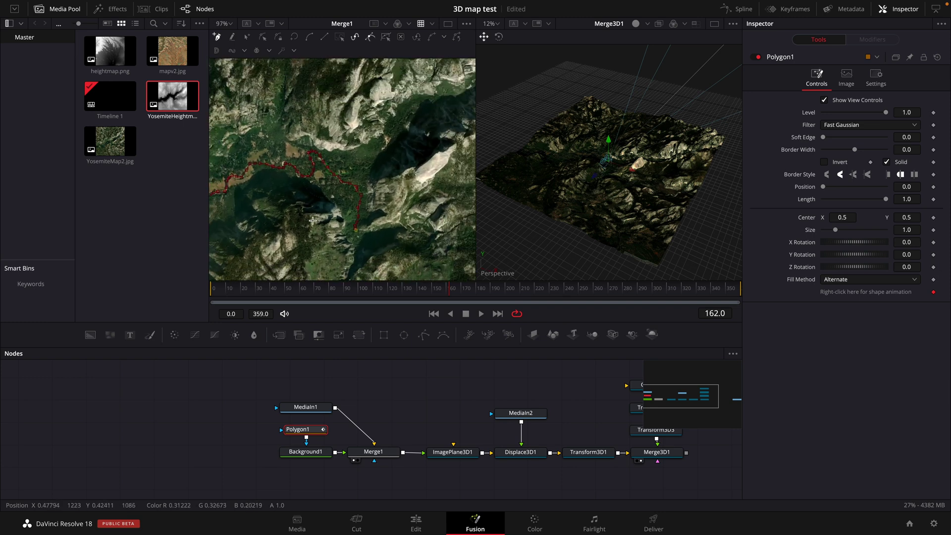
pyautogui.hscroll(-5, 299, 225)
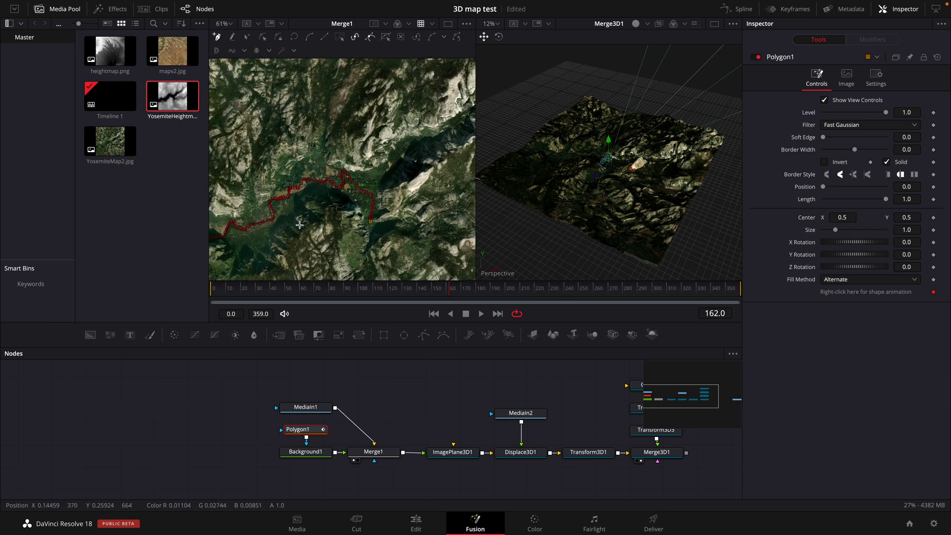
# Give the Polygon1 route outline a border width of 0.003.
pyautogui.scroll(-1, 300, 227)
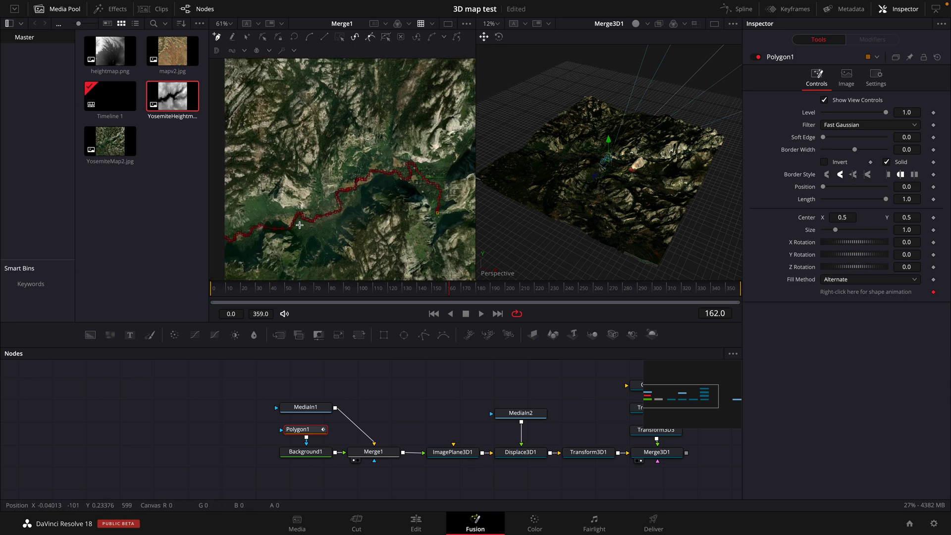
pyautogui.scroll(-2, 300, 224)
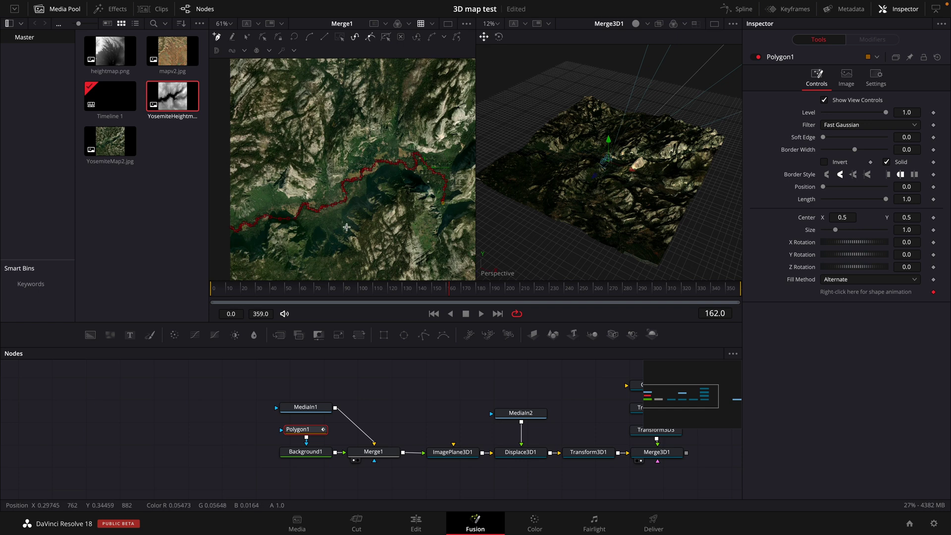
pyautogui.scroll(3, 342, 228)
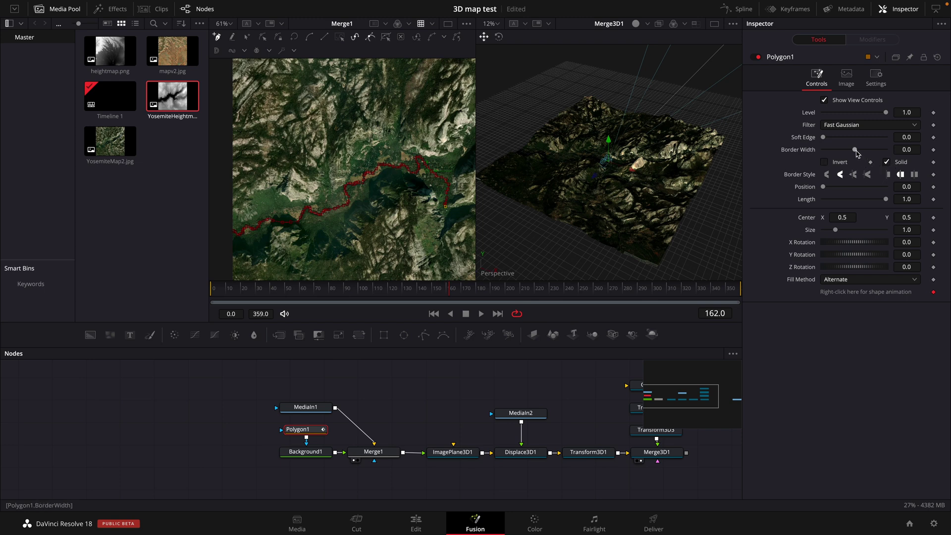
pyautogui.moveTo(856, 151); pyautogui.dragTo(857, 151)
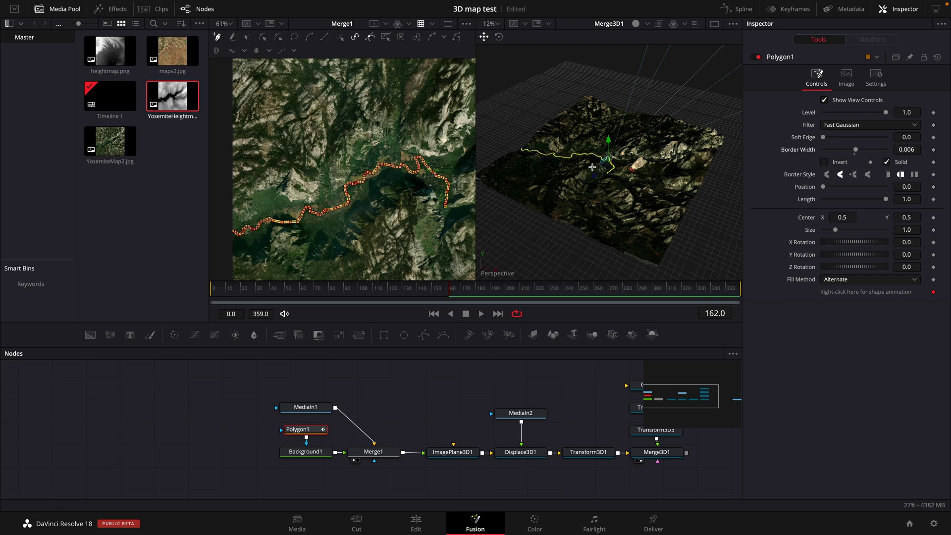
pyautogui.scroll(8, 593, 159)
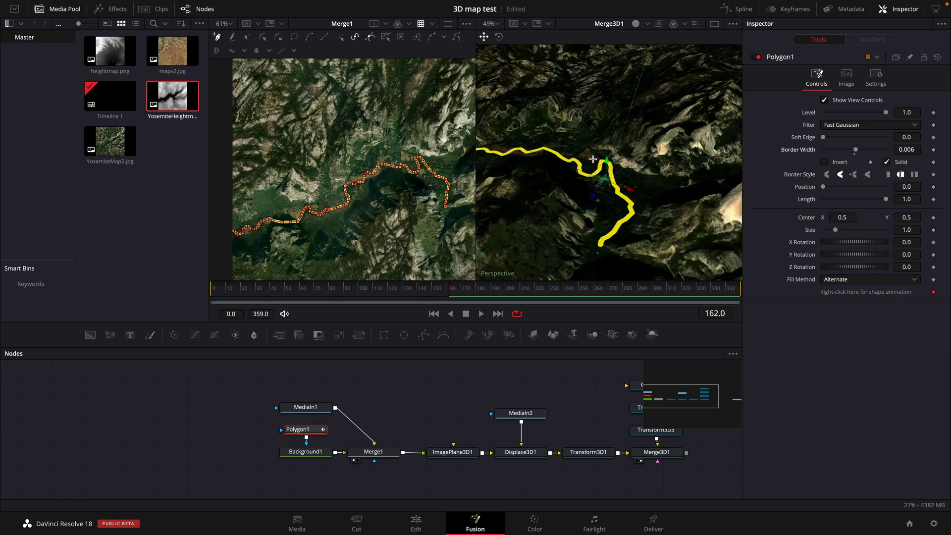
pyautogui.click(908, 149)
pyautogui.press('BackSpace')
pyautogui.write('.003')
pyautogui.press('Tab')
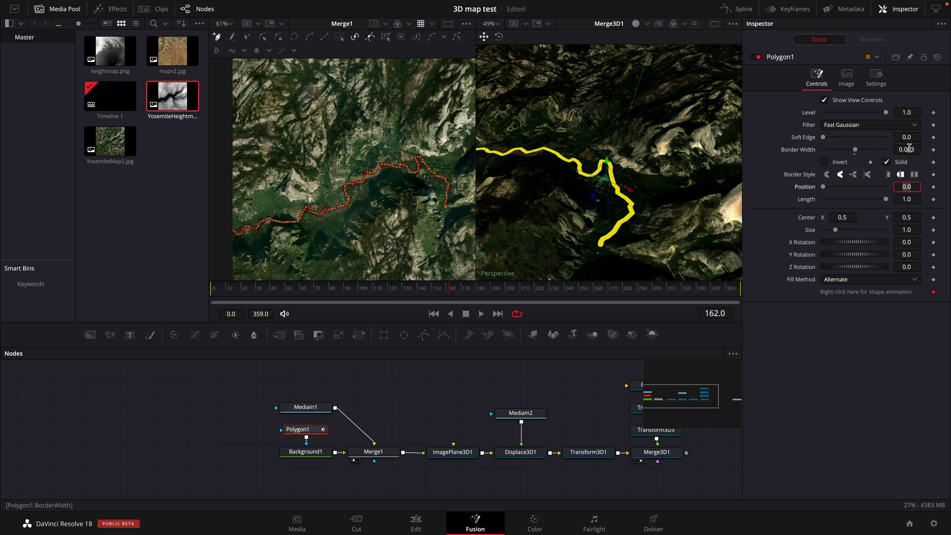
# Try a border width of 0.004 on Polygon1, and return it to 0.003.
pyautogui.click(909, 149)
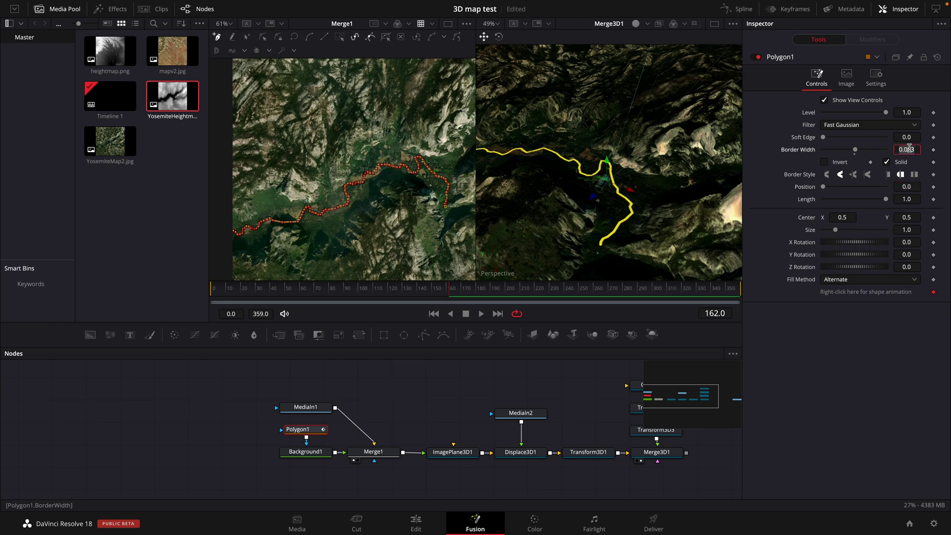
pyautogui.press('BackSpace')
pyautogui.write('.004')
pyautogui.press('Tab')
pyautogui.click(909, 149)
pyautogui.press('BackSpace')
pyautogui.write('.003')
pyautogui.press('Tab')
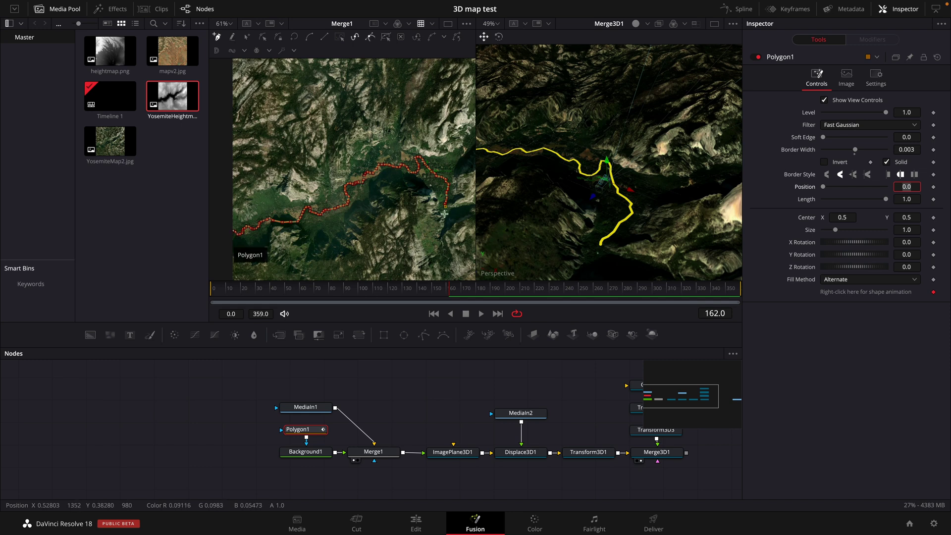
# Keyframe Polygon1's length from 0.0 at frame 0 to 1.0 at frame 359, and scrub through the route animation.
pyautogui.hscroll(-2, 364, 237)
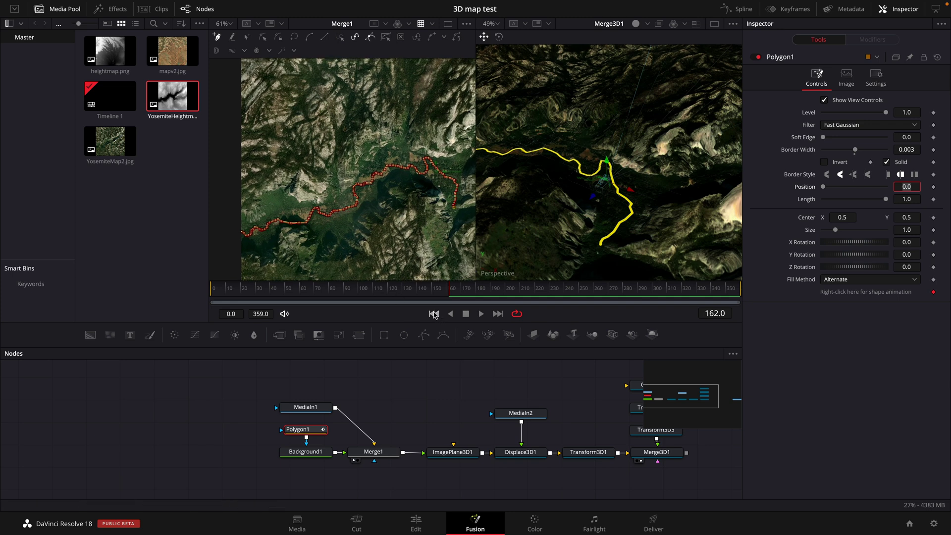
pyautogui.click(433, 314)
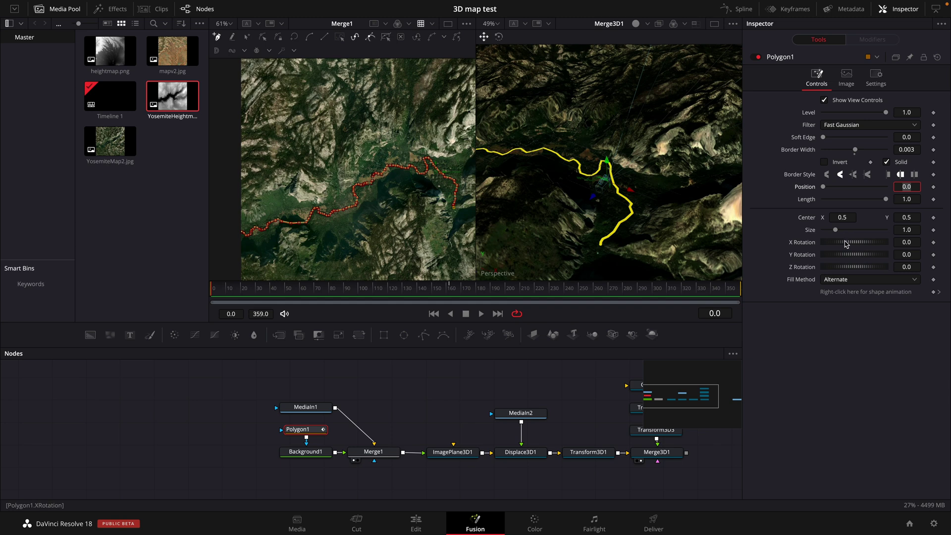
pyautogui.moveTo(886, 199); pyautogui.dragTo(817, 200)
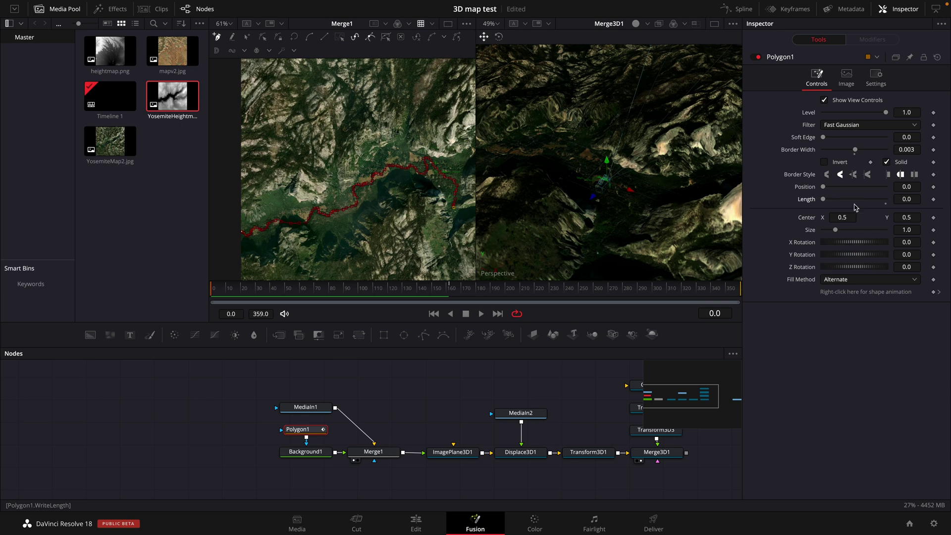
pyautogui.click(933, 200)
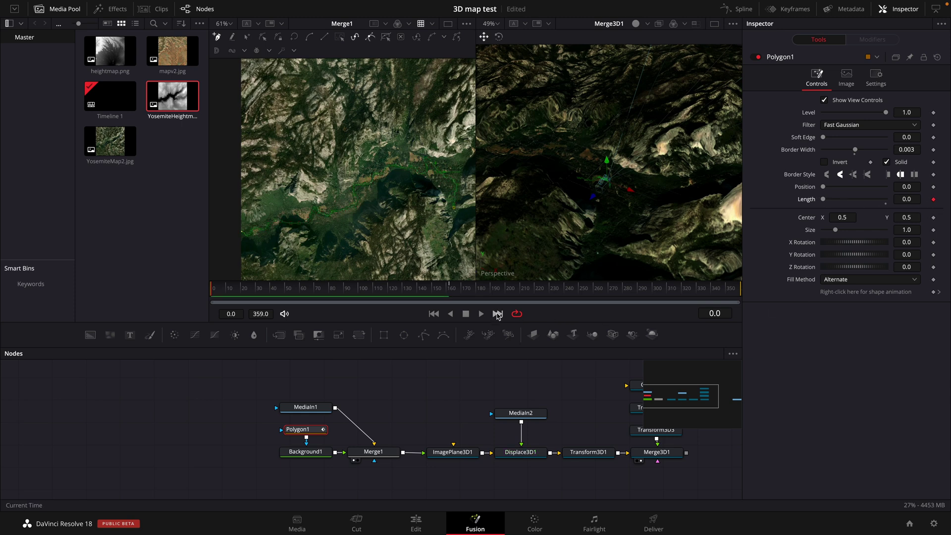
pyautogui.click(498, 314)
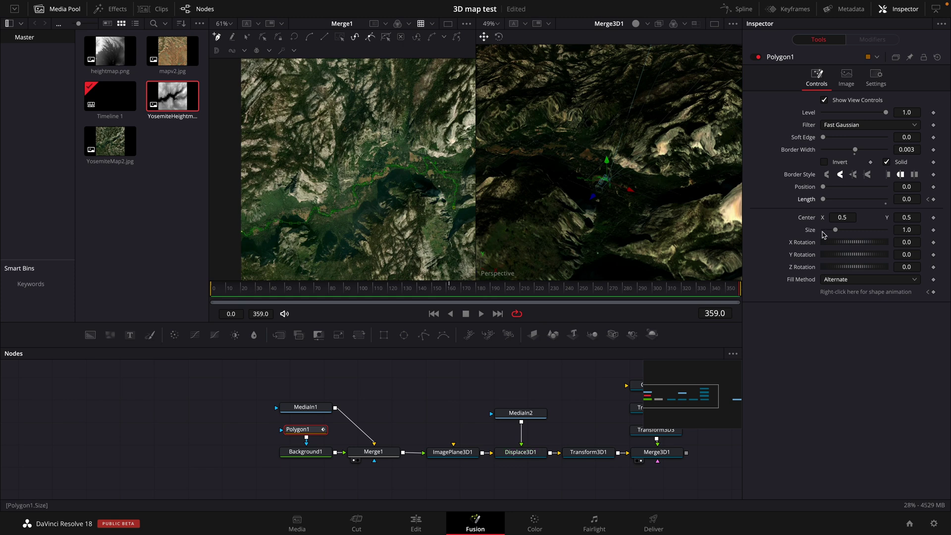
pyautogui.moveTo(823, 200); pyautogui.dragTo(889, 204)
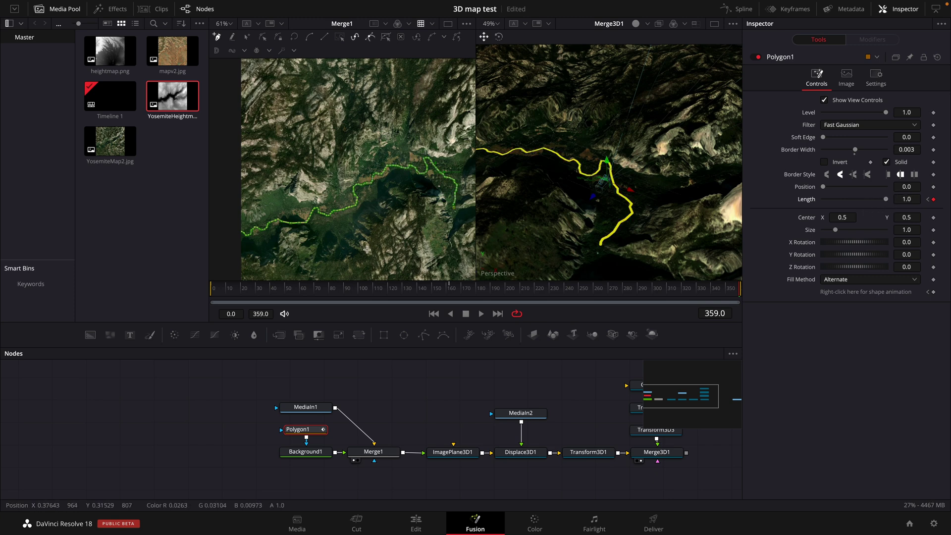
pyautogui.click(225, 291)
pyautogui.moveTo(225, 291); pyautogui.dragTo(737, 292)
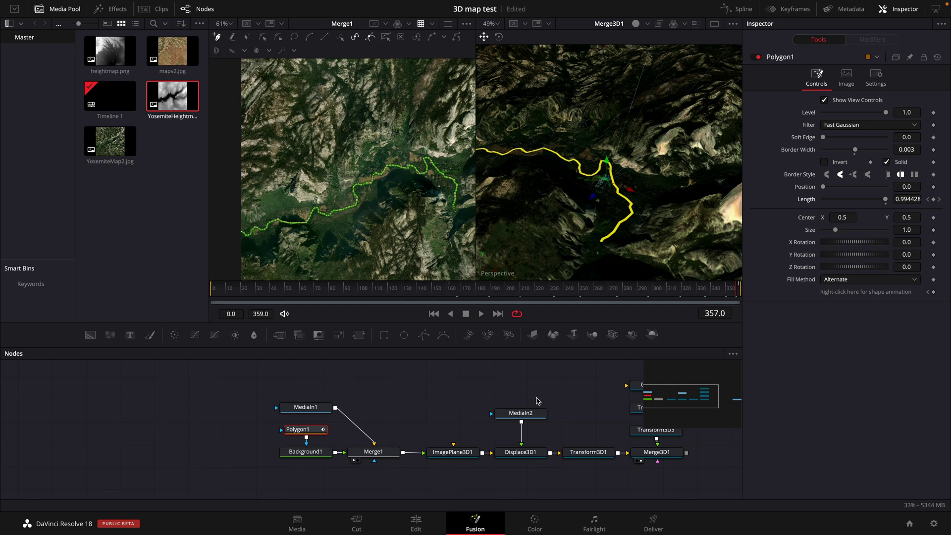
# Add a Renderer 3D node after Merge3D1 and view its output beside the Merge3D1 scene.
pyautogui.hscroll(6, 555, 387)
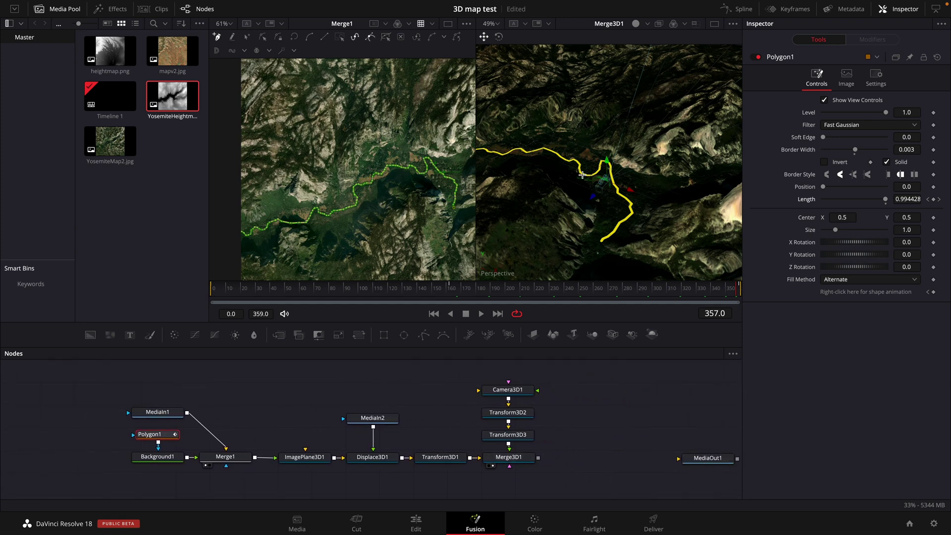
pyautogui.scroll(-10, 586, 187)
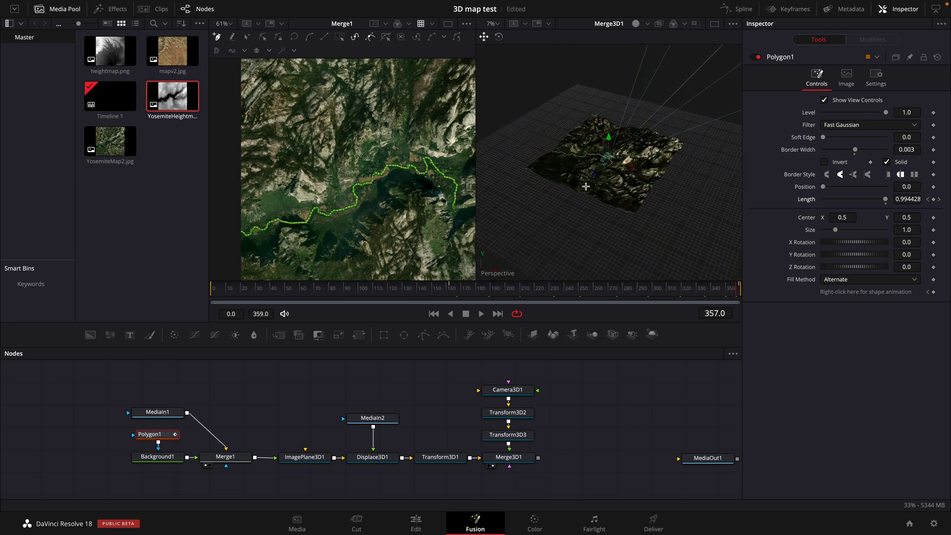
pyautogui.scroll(1, 585, 186)
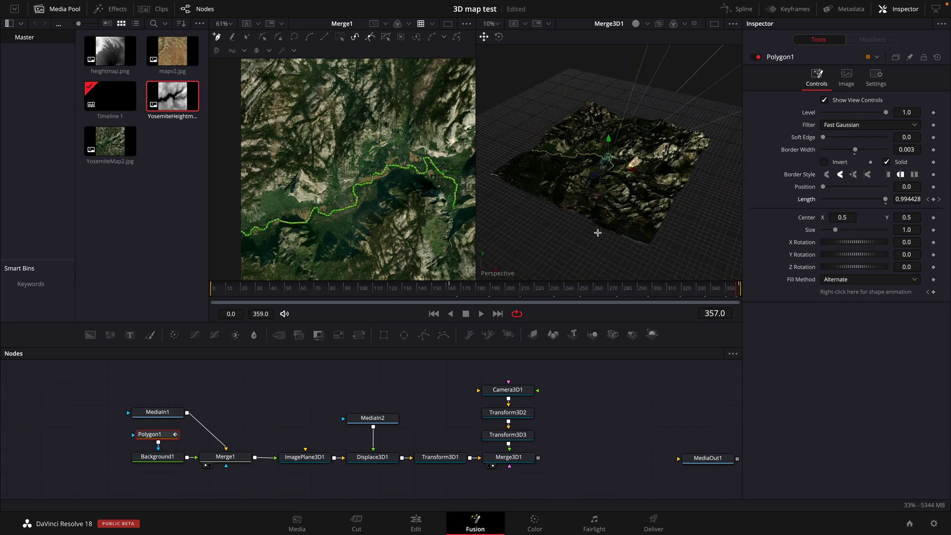
pyautogui.click(514, 457)
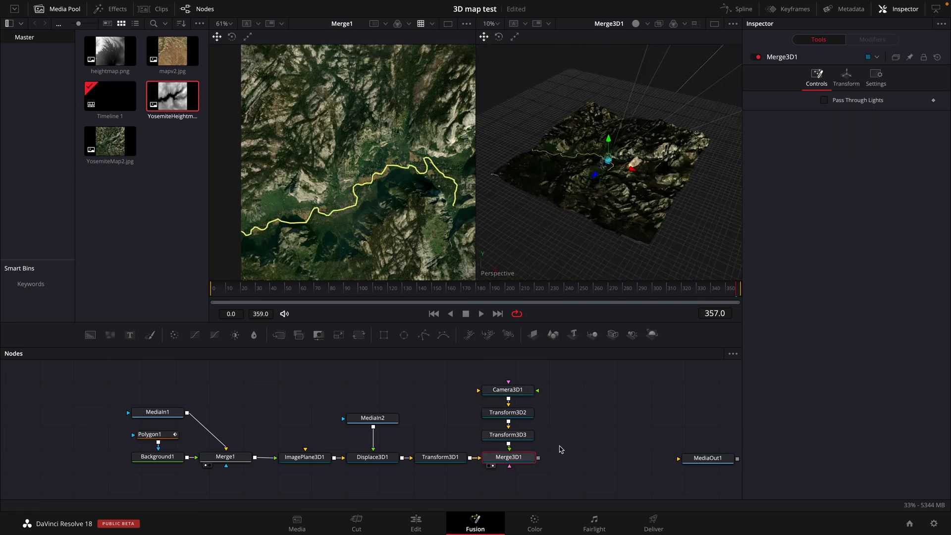
pyautogui.hotkey('shift', 'space')
pyautogui.write('render')
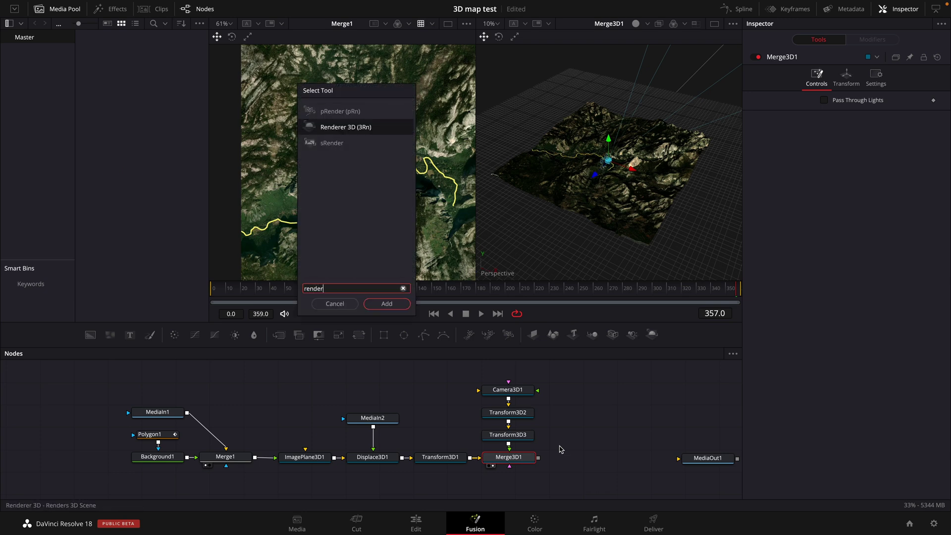
pyautogui.press('Return')
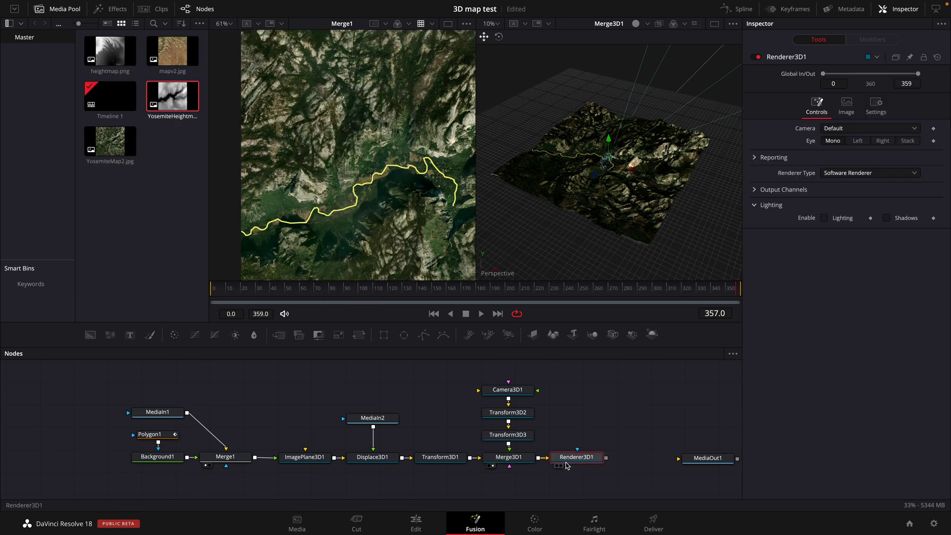
pyautogui.click(561, 466)
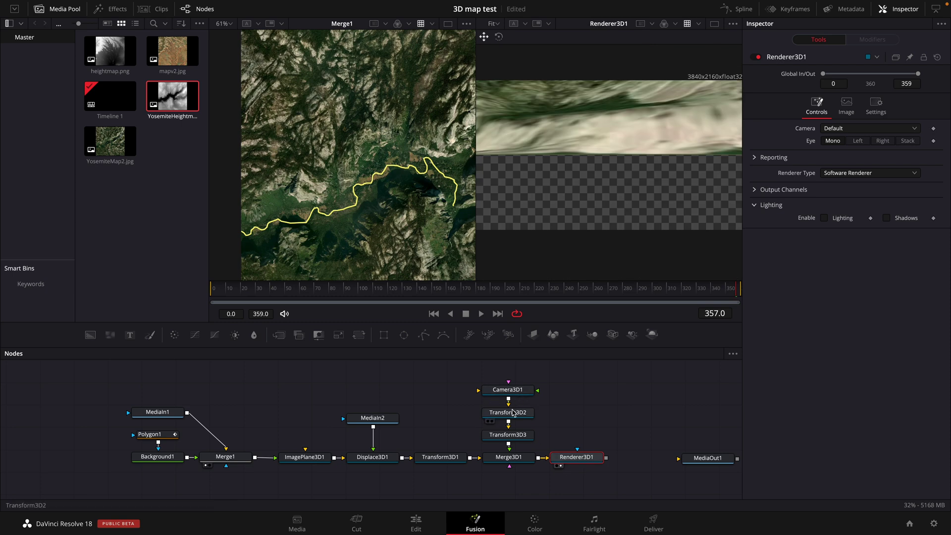
pyautogui.click(489, 466)
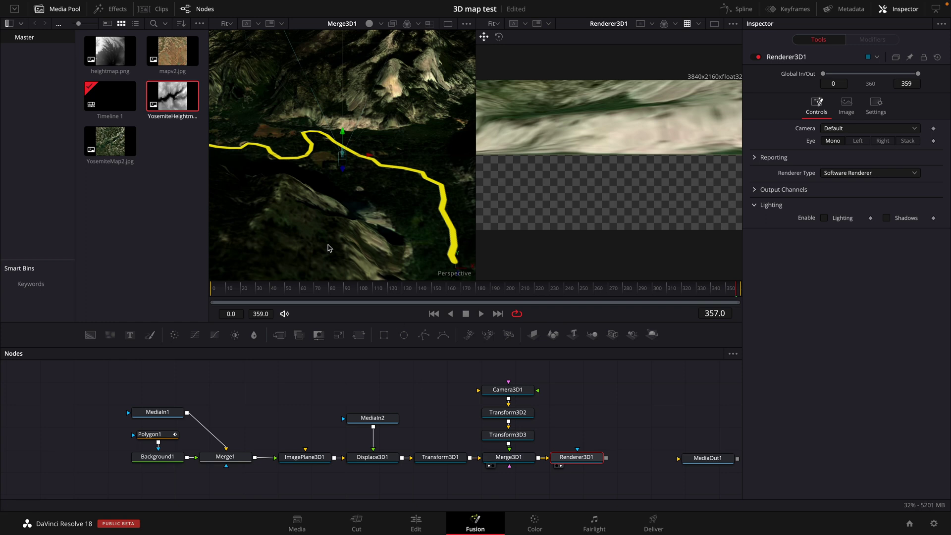
# Move the camera with Transform3D2 to about Y 4.48 and Z 5.07, and tilt it down to X rotation -41.7.
pyautogui.scroll(-10, 328, 247)
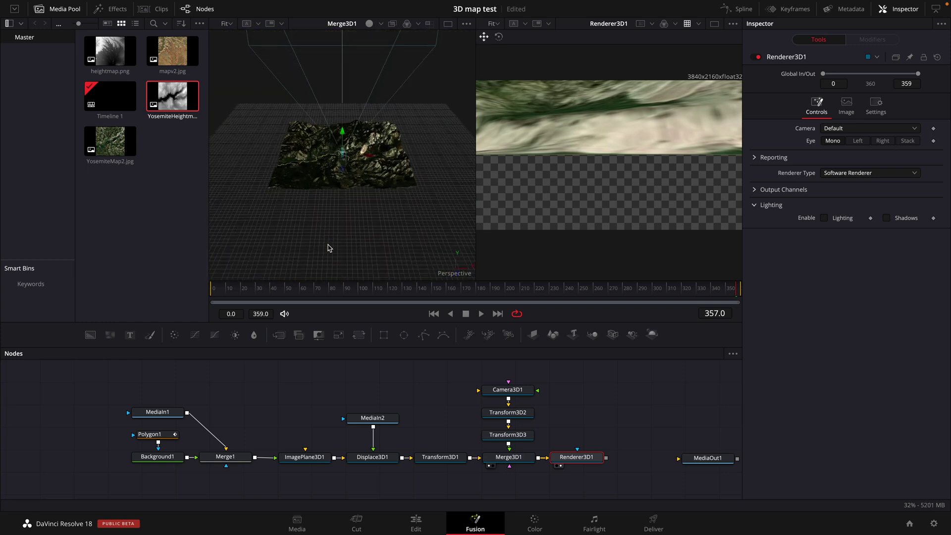
pyautogui.moveTo(301, 238); pyautogui.dragTo(308, 173)
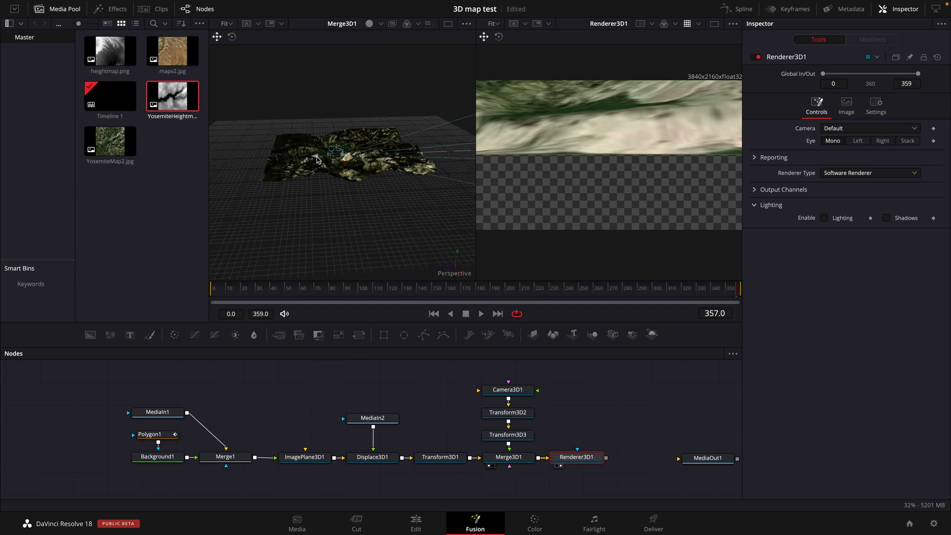
pyautogui.click(500, 409)
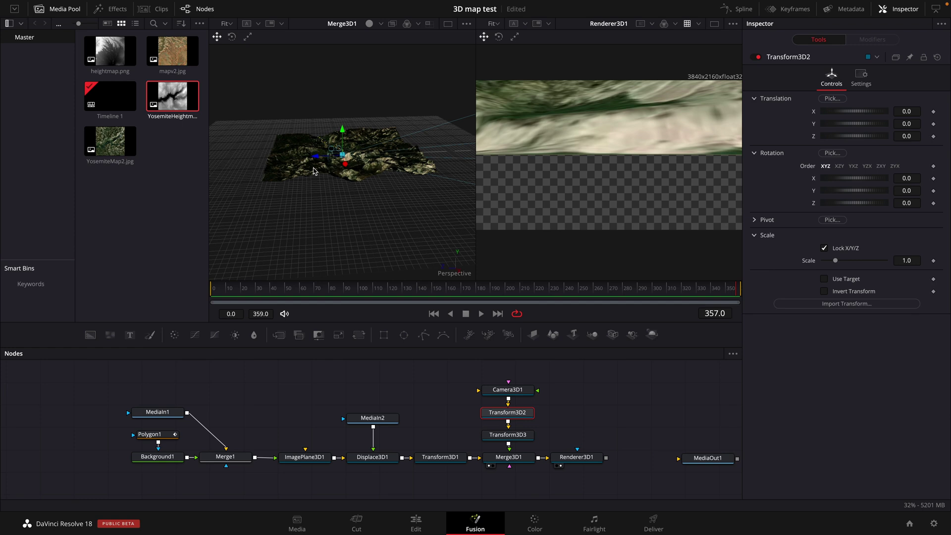
pyautogui.moveTo(315, 159); pyautogui.dragTo(268, 72)
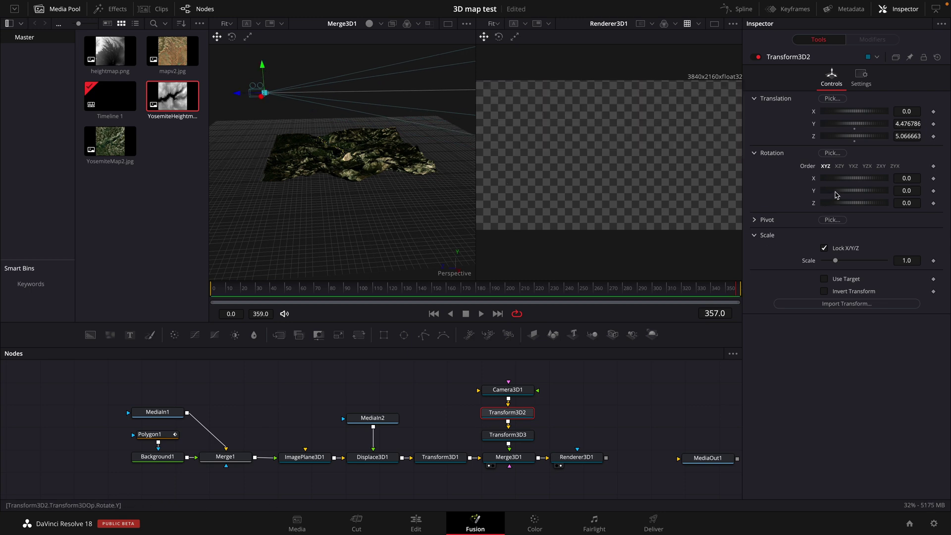
pyautogui.moveTo(841, 180); pyautogui.dragTo(834, 179)
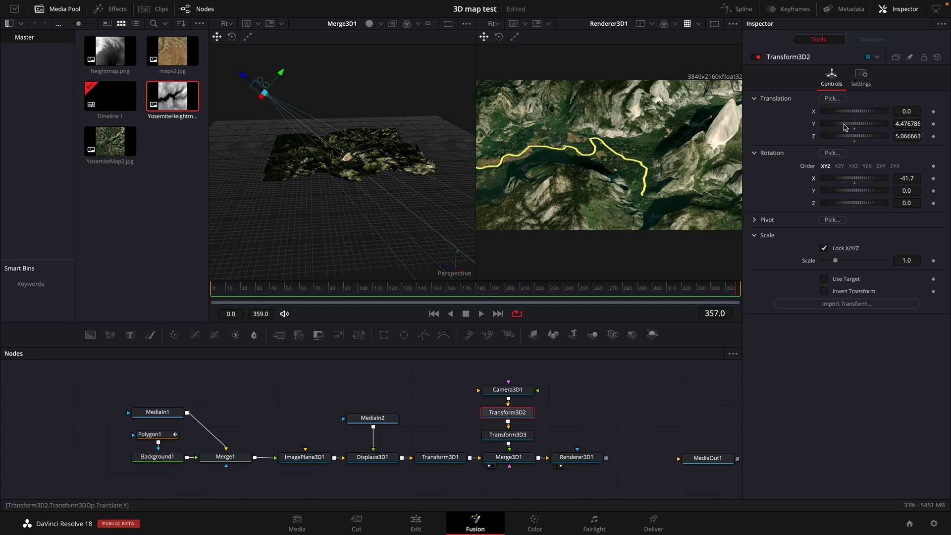
# Raise Transform3D2 to Y 7.984, set its X rotation to -57.4, and save the project.
pyautogui.moveTo(844, 128); pyautogui.dragTo(903, 132)
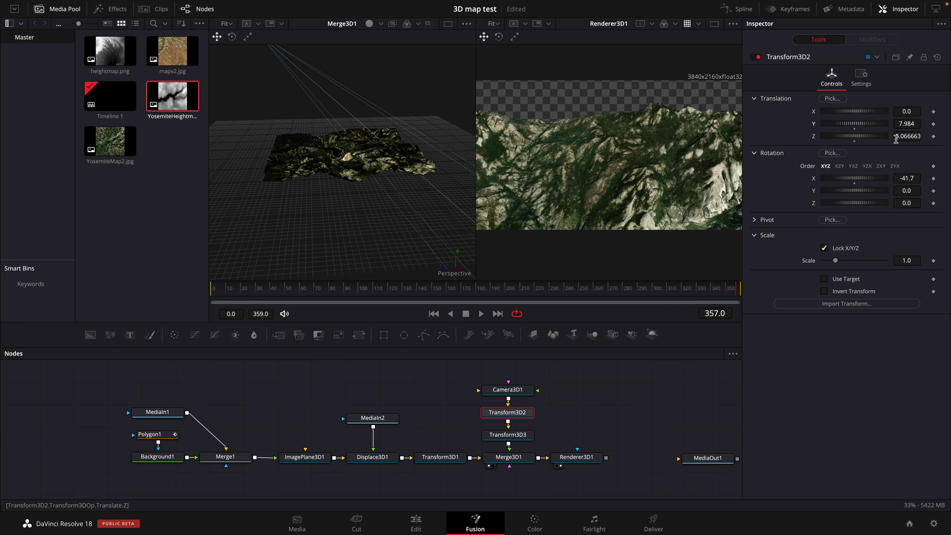
pyautogui.moveTo(856, 180); pyautogui.dragTo(853, 180)
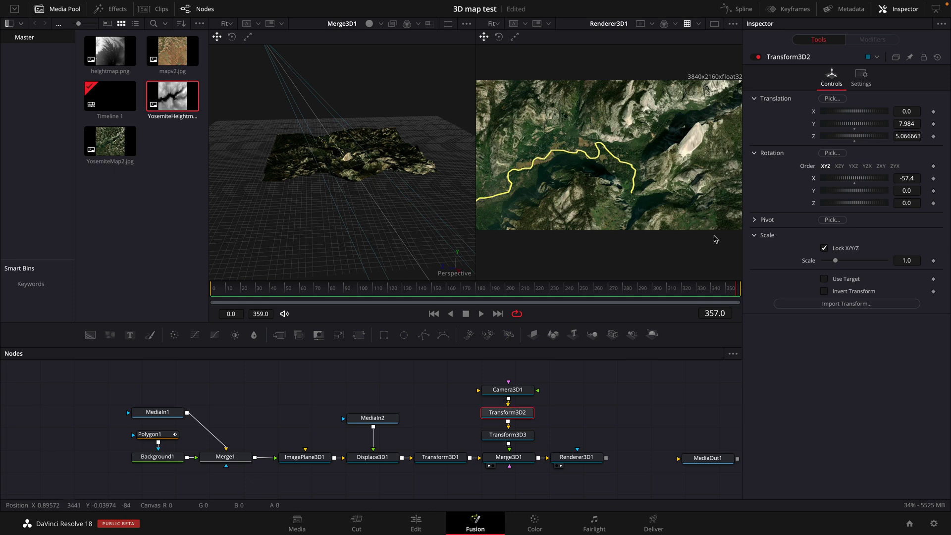
pyautogui.hotkey('ctrl', 's')
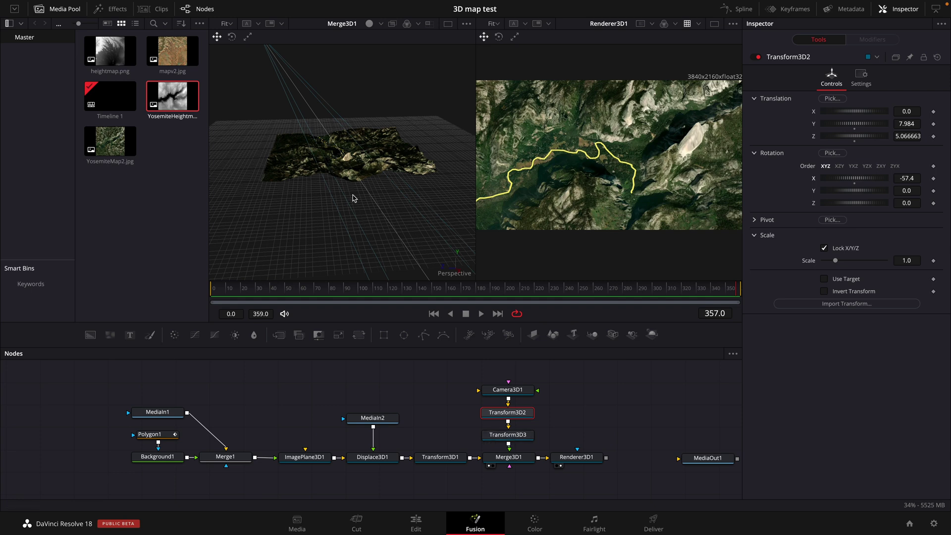
# Orbit the camera with Transform3D3 to Y rotation 23.5 and shift its X translation to -1.333.
pyautogui.scroll(5, 348, 197)
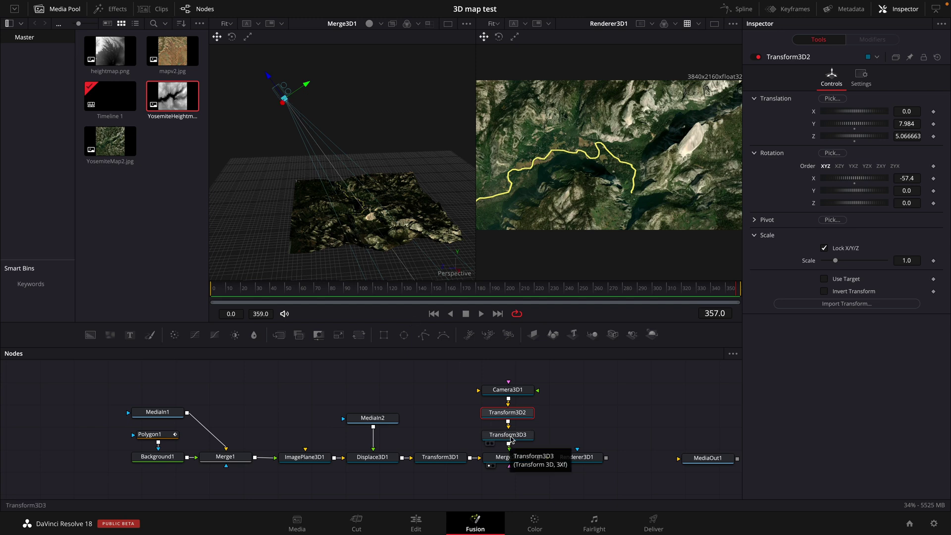
pyautogui.click(511, 439)
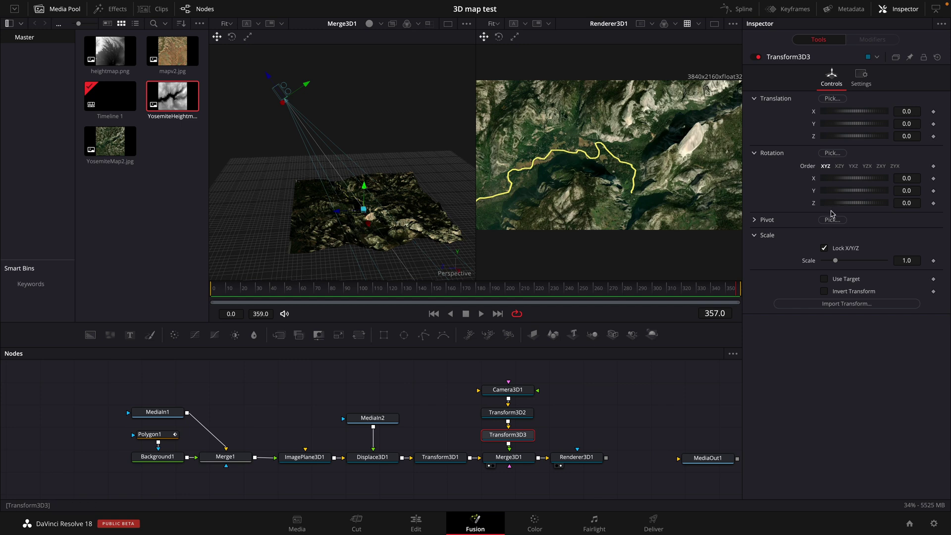
pyautogui.moveTo(833, 193)
pyautogui.mouseDown()
pyautogui.moveTo(851, 194)
pyautogui.moveTo(836, 194)
pyautogui.mouseUp()
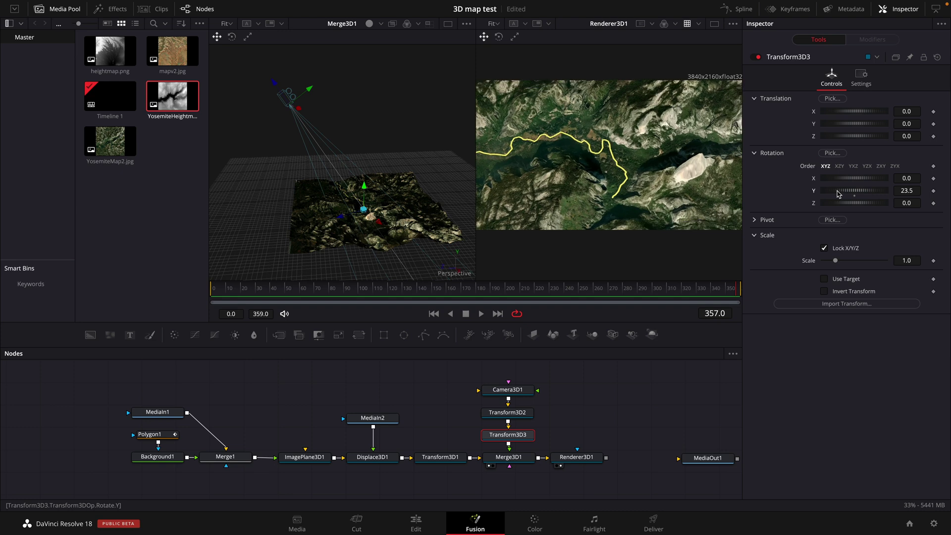
pyautogui.moveTo(838, 112); pyautogui.dragTo(834, 115)
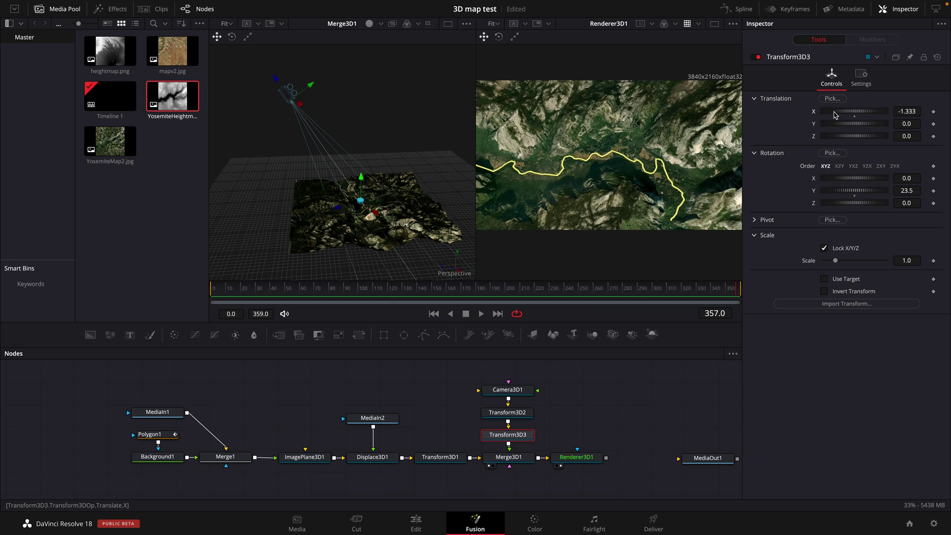
# Refine the Transform3D3 camera framing to X translation -1.217, Z translation 0.58 and Y rotation 44.4.
pyautogui.moveTo(837, 137); pyautogui.dragTo(838, 137)
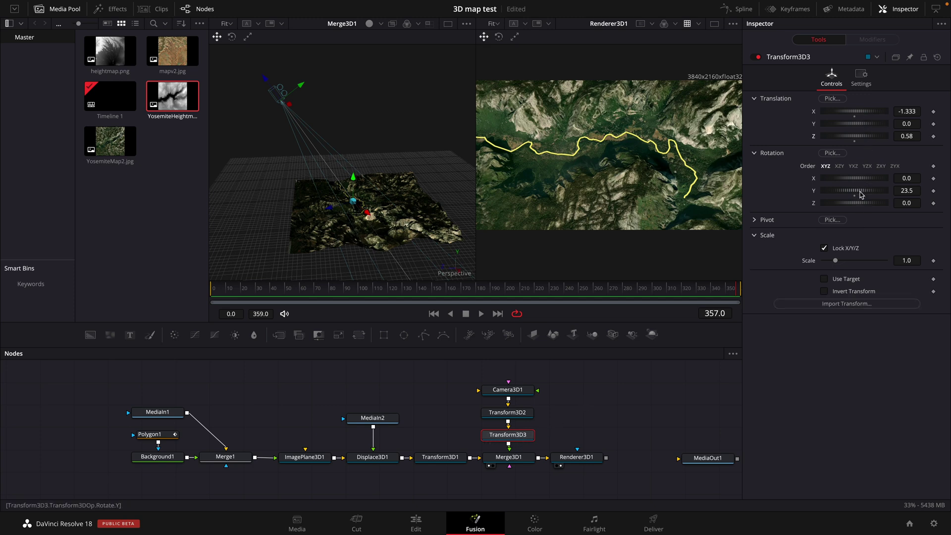
pyautogui.moveTo(860, 194); pyautogui.dragTo(865, 193)
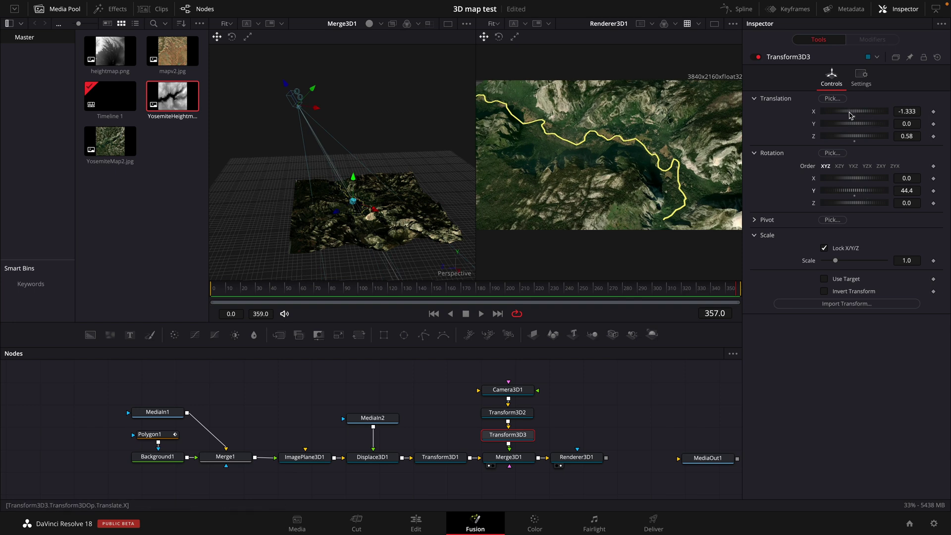
pyautogui.moveTo(849, 115); pyautogui.dragTo(852, 114)
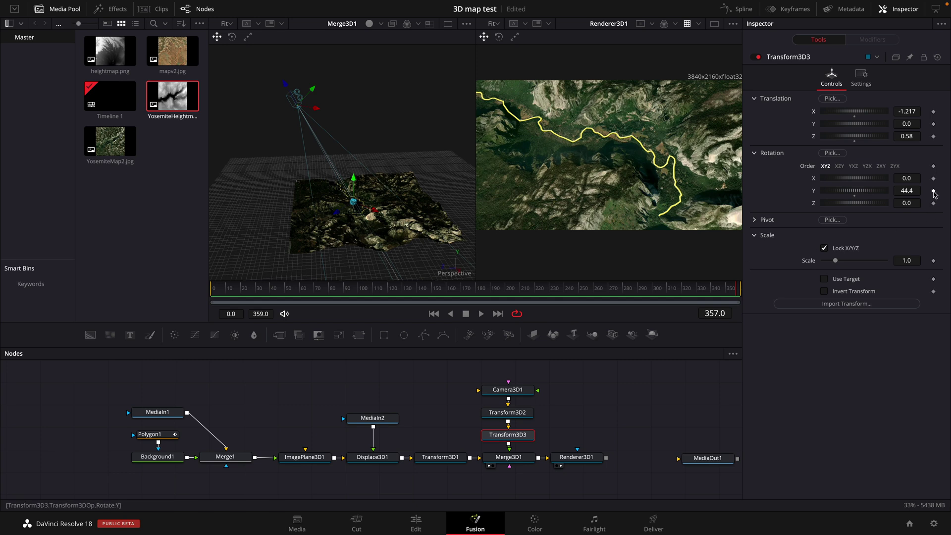
# Keyframe Transform3D3's Y rotation from 44.4 at frame 0 to 154.0 at frame 359.
pyautogui.click(433, 314)
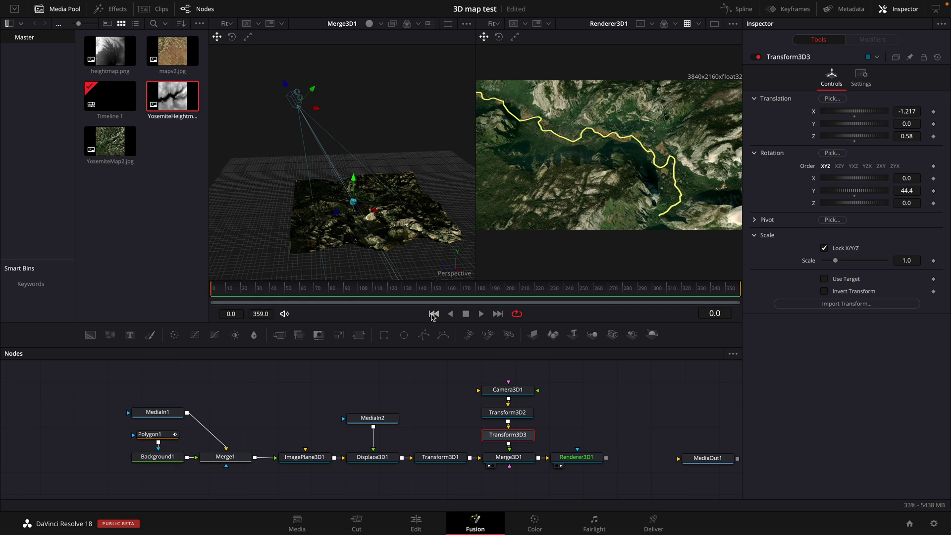
pyautogui.click(933, 191)
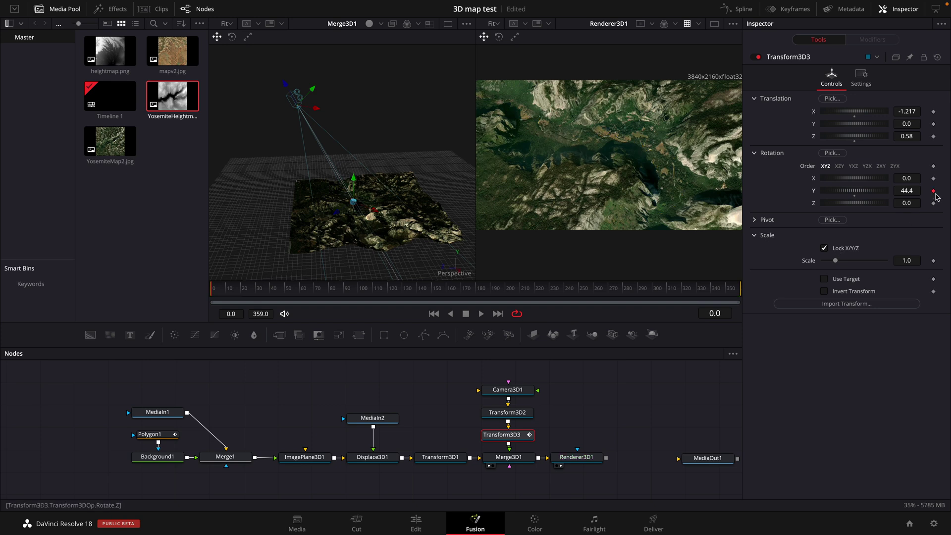
pyautogui.click(497, 314)
pyautogui.moveTo(838, 193); pyautogui.dragTo(860, 195)
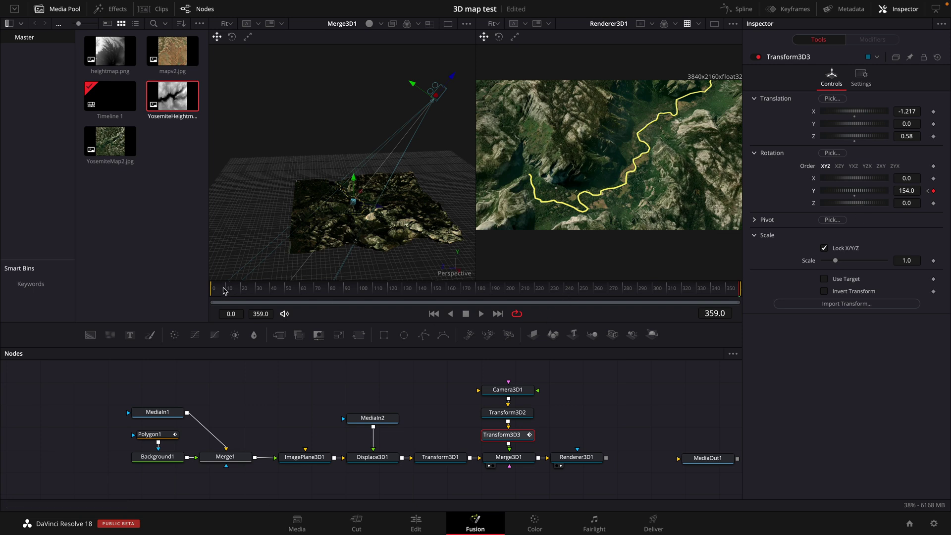
# Scrub and briefly play the opening frames to preview the orbiting camera move.
pyautogui.moveTo(221, 291); pyautogui.dragTo(257, 291)
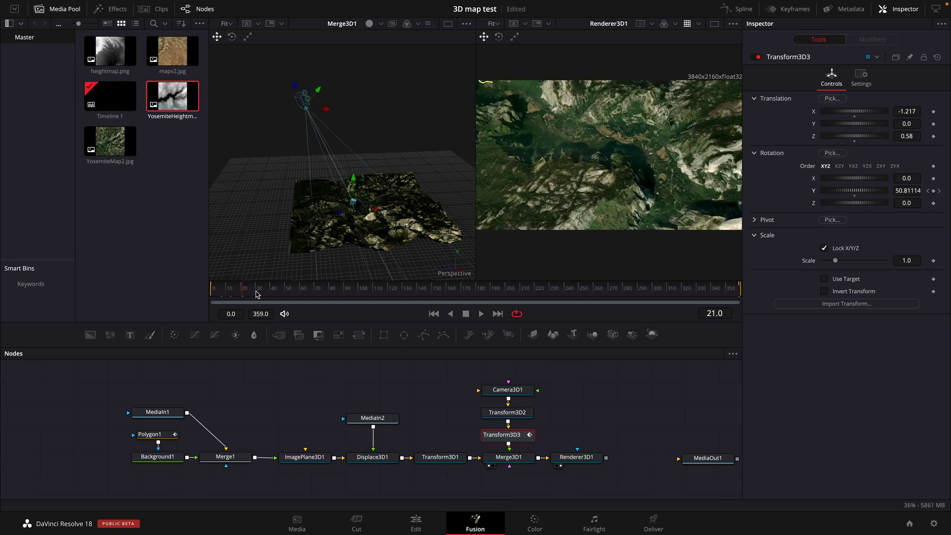
pyautogui.click(481, 314)
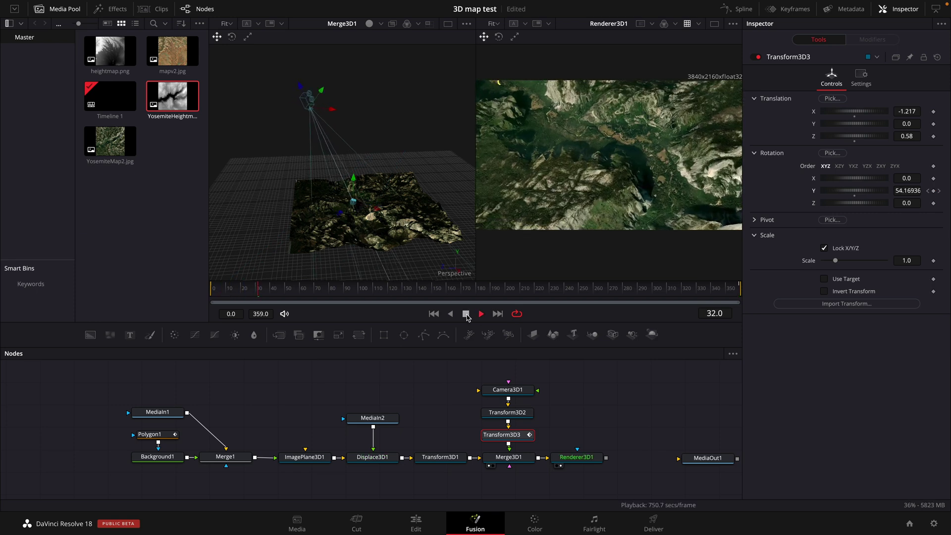
pyautogui.click(465, 314)
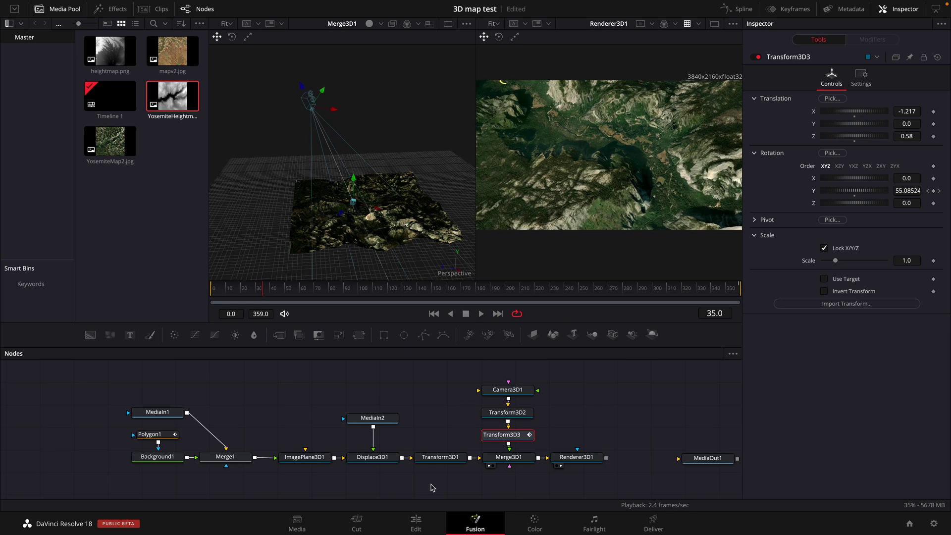
# Reduce the ImagePlane3D1 subdivisions to 100.
pyautogui.click(304, 456)
pyautogui.click(899, 112)
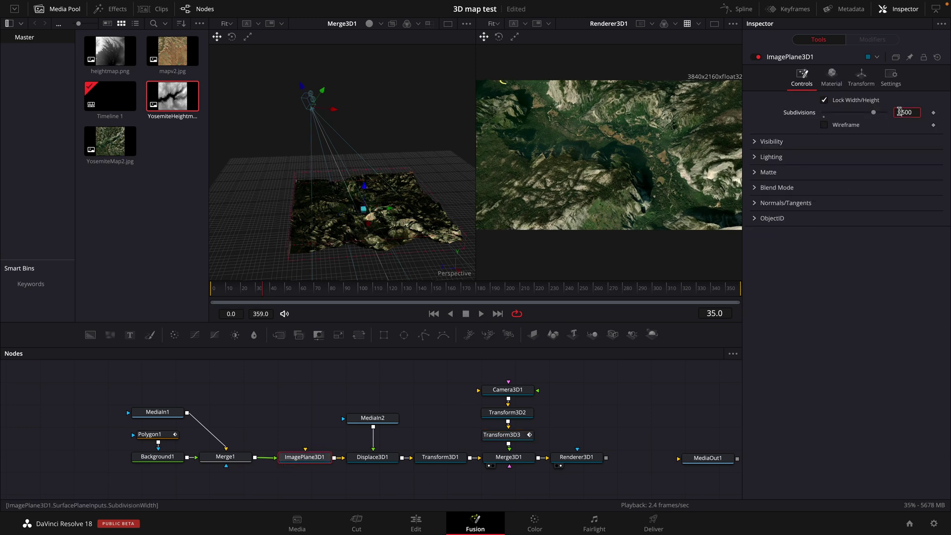
pyautogui.press('BackSpace')
pyautogui.press('BackSpace')
pyautogui.press('BackSpace')
pyautogui.write('100')
pyautogui.press('Return')
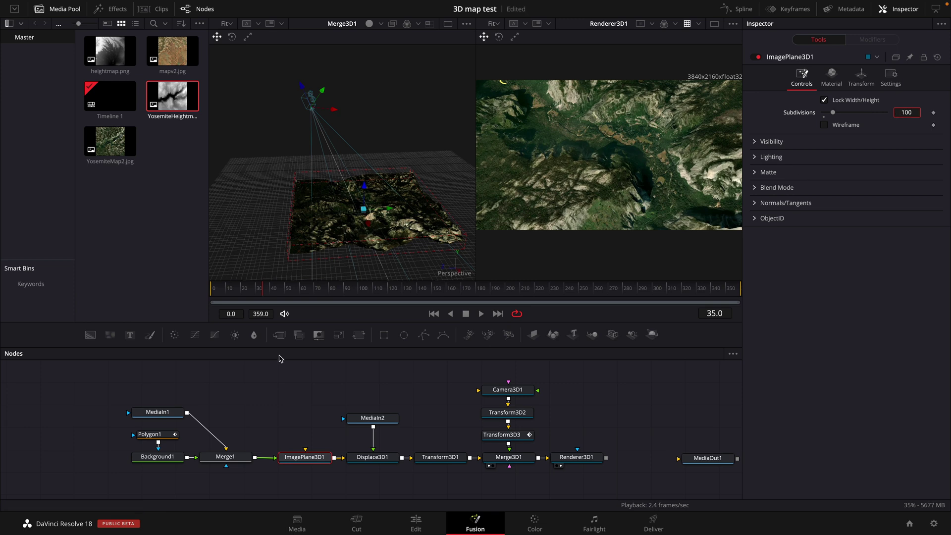
# Preview the camera and route animation from the first frame by playing it briefly and scrubbing through to frame 358.
pyautogui.click(433, 313)
pyautogui.click(481, 314)
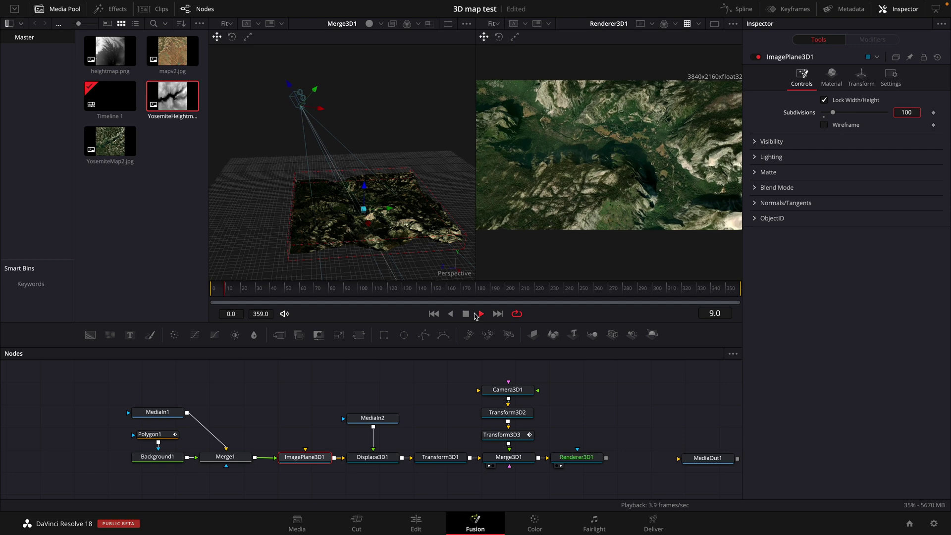
pyautogui.click(477, 314)
pyautogui.click(243, 290)
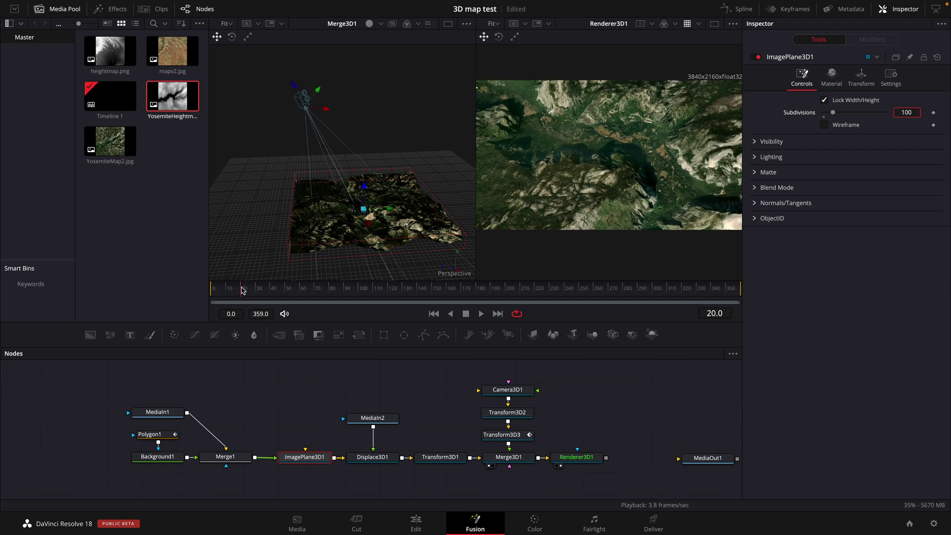
pyautogui.moveTo(242, 290); pyautogui.dragTo(738, 295)
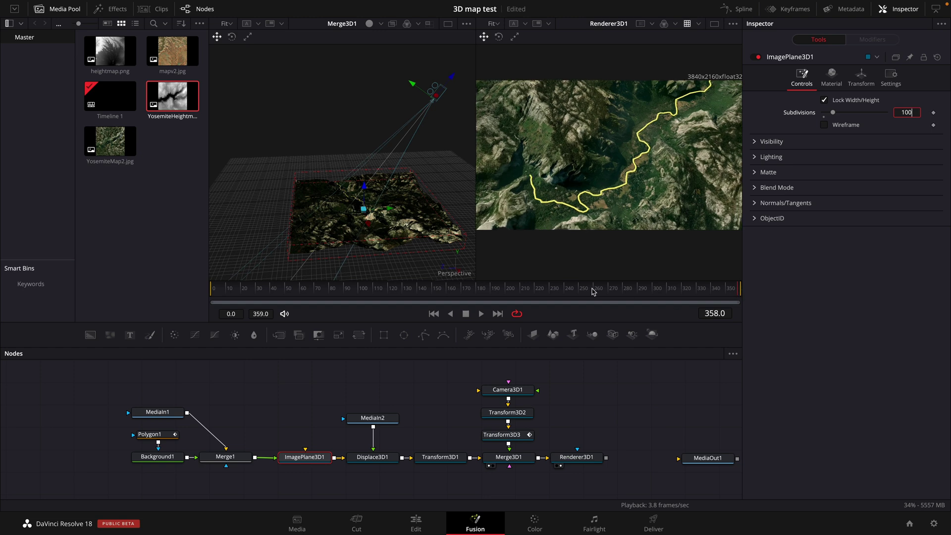
# Connect Renderer3D1 to MediaOut1 and check the second Fusion composition on the Edit page timeline around 01:00:20:03.
pyautogui.hscroll(1, 596, 428)
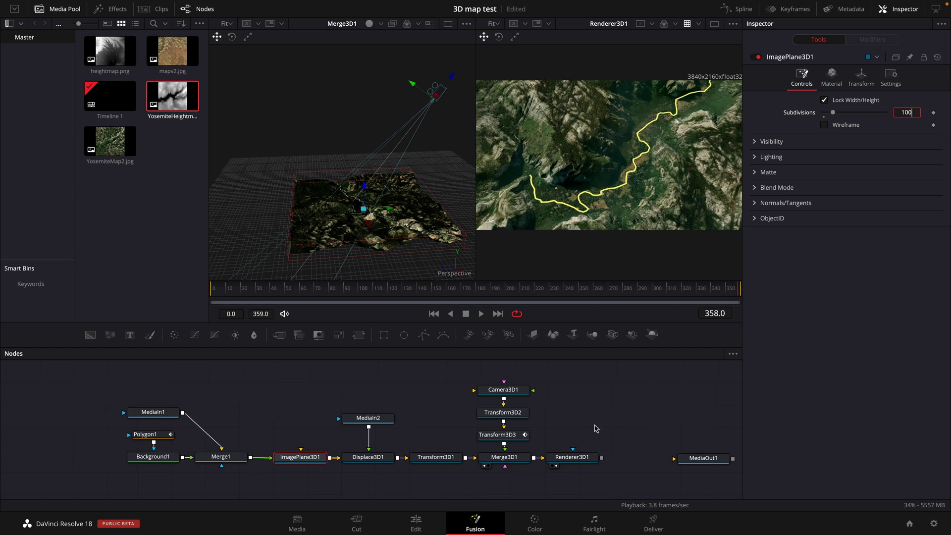
pyautogui.hscroll(6, 595, 429)
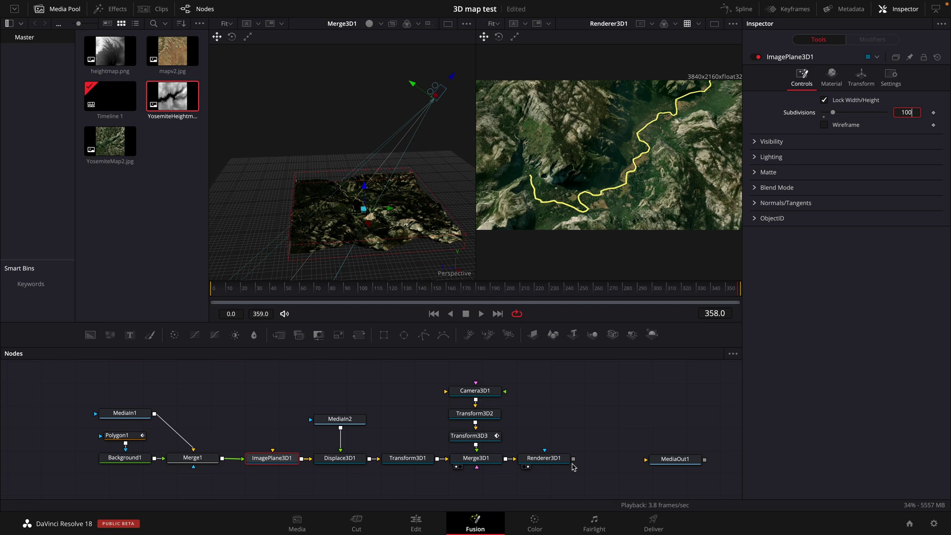
pyautogui.moveTo(573, 459); pyautogui.dragTo(646, 459)
pyautogui.click(416, 521)
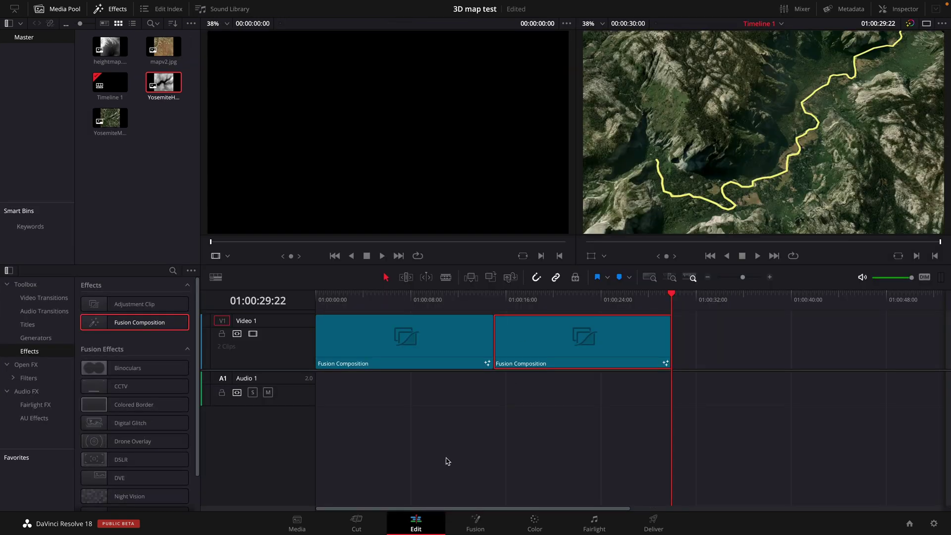
pyautogui.click(554, 299)
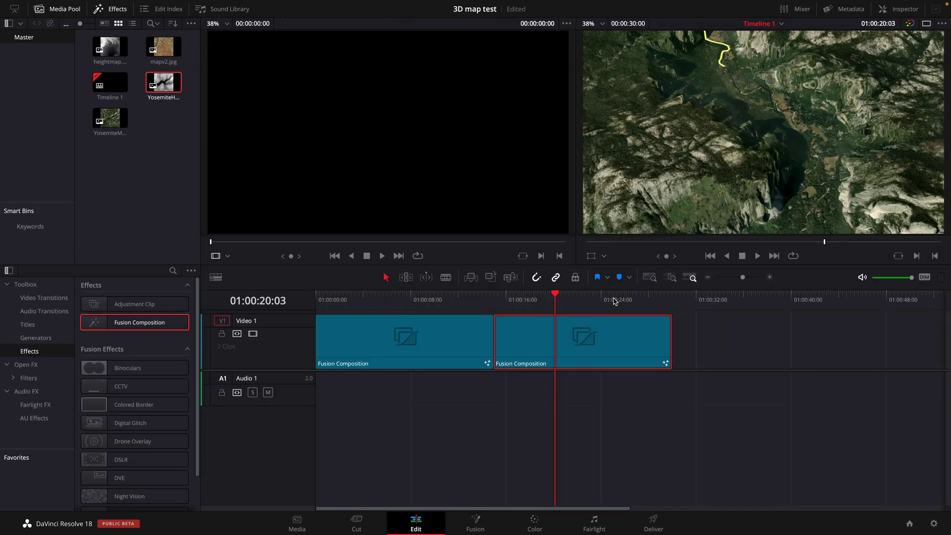